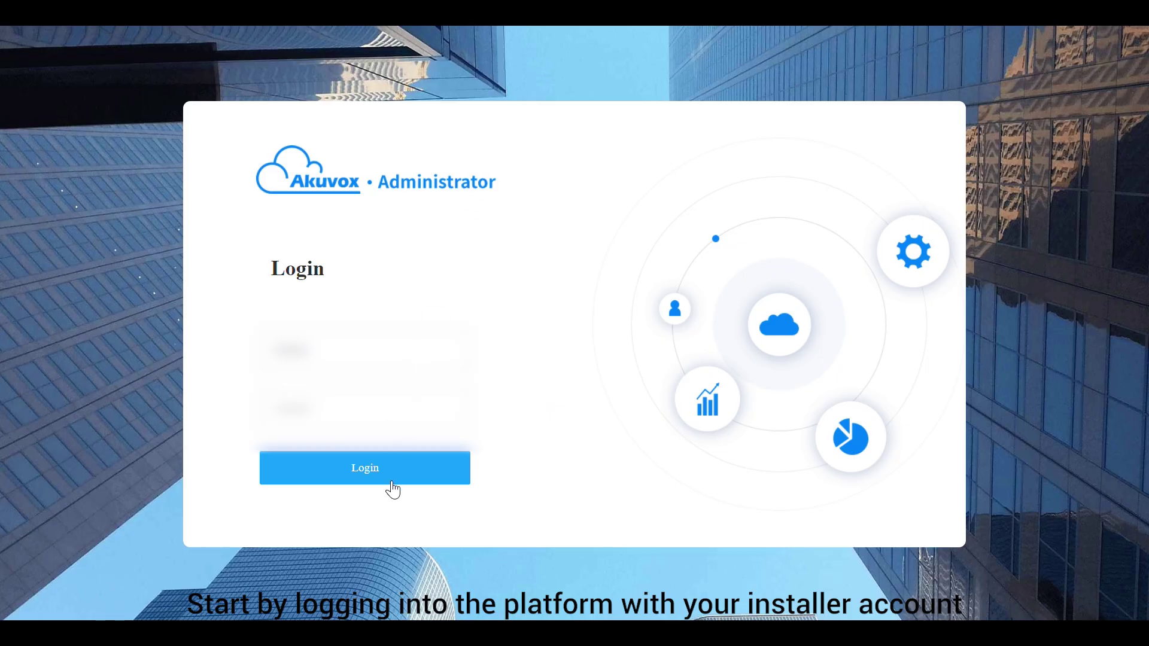
# Log in to the installer account and land on the Dashboard showing 3 communities, 3 offices and 4 single-family sites
pyautogui.click(392, 483)
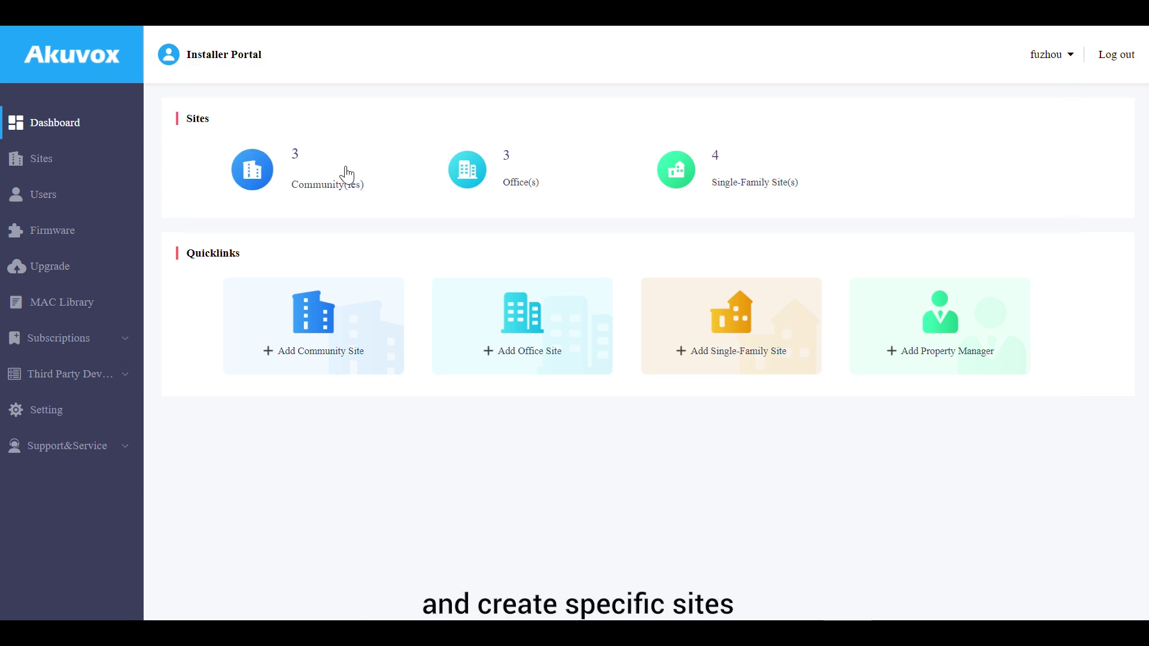
# Browse the Community, Office and Single-Family House site lists, ending back on Community
pyautogui.click(347, 175)
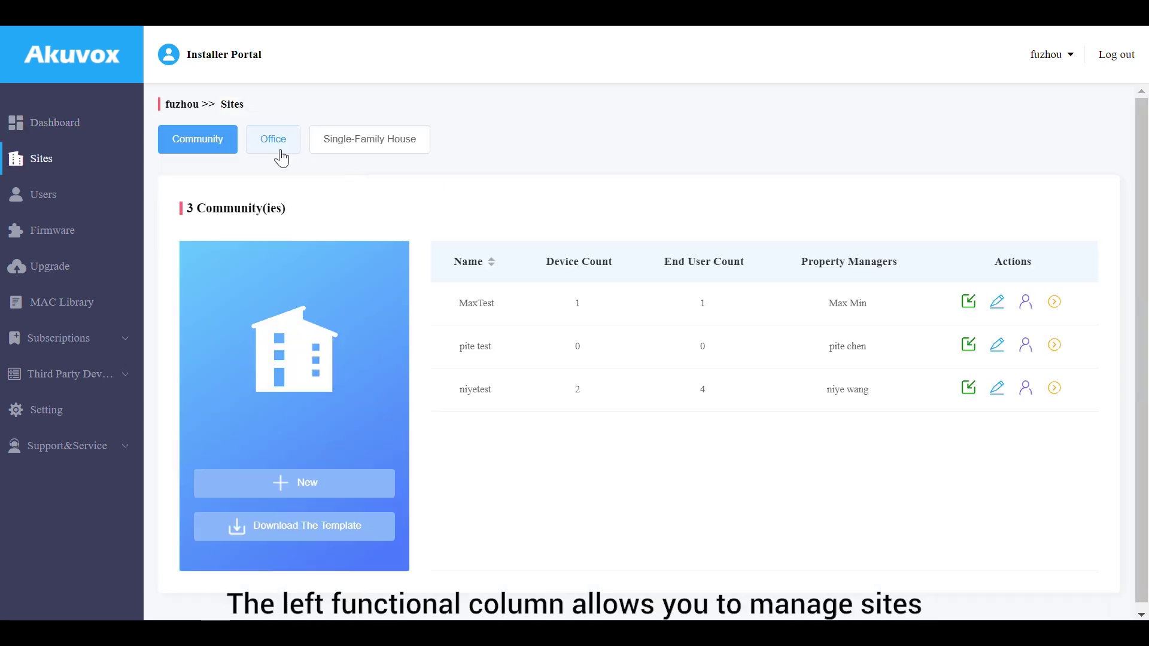
pyautogui.click(281, 157)
pyautogui.click(344, 147)
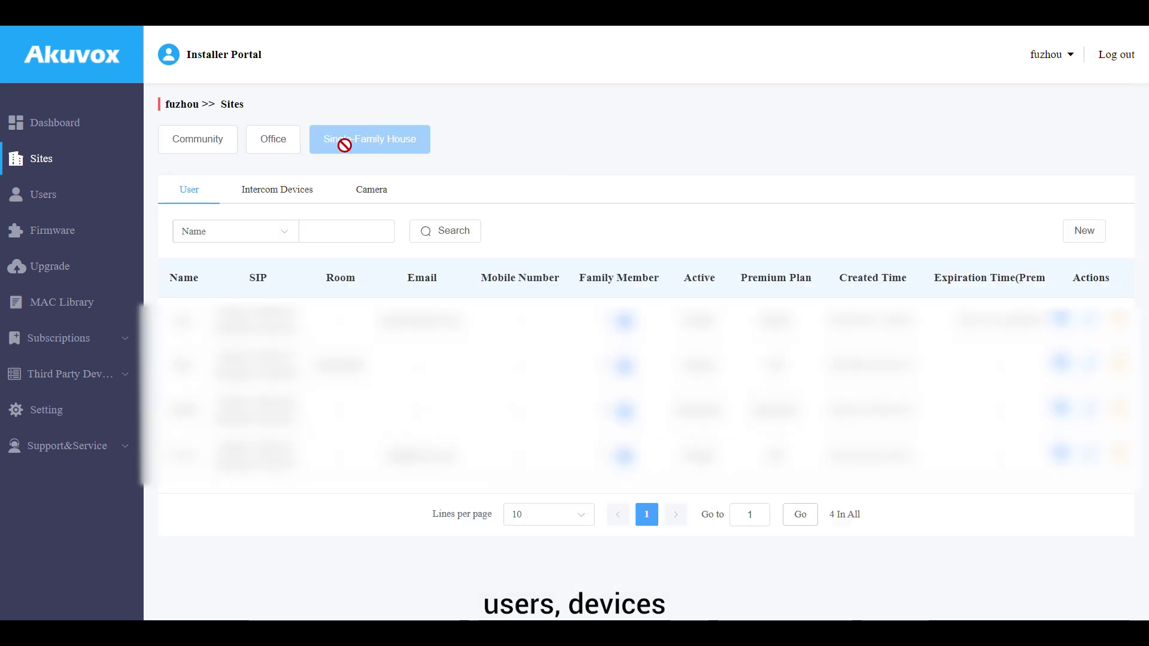
pyautogui.click(213, 147)
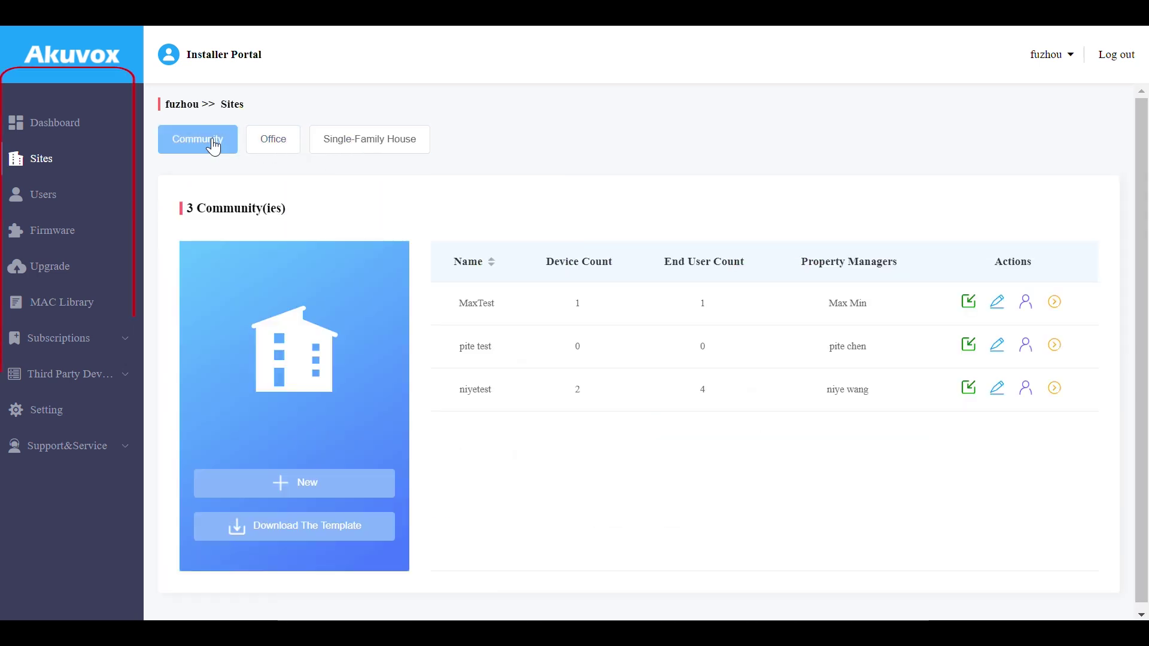
# Review the property manager list, firmware versions, upgrade tasks and MAC Library pages
pyautogui.click(60, 204)
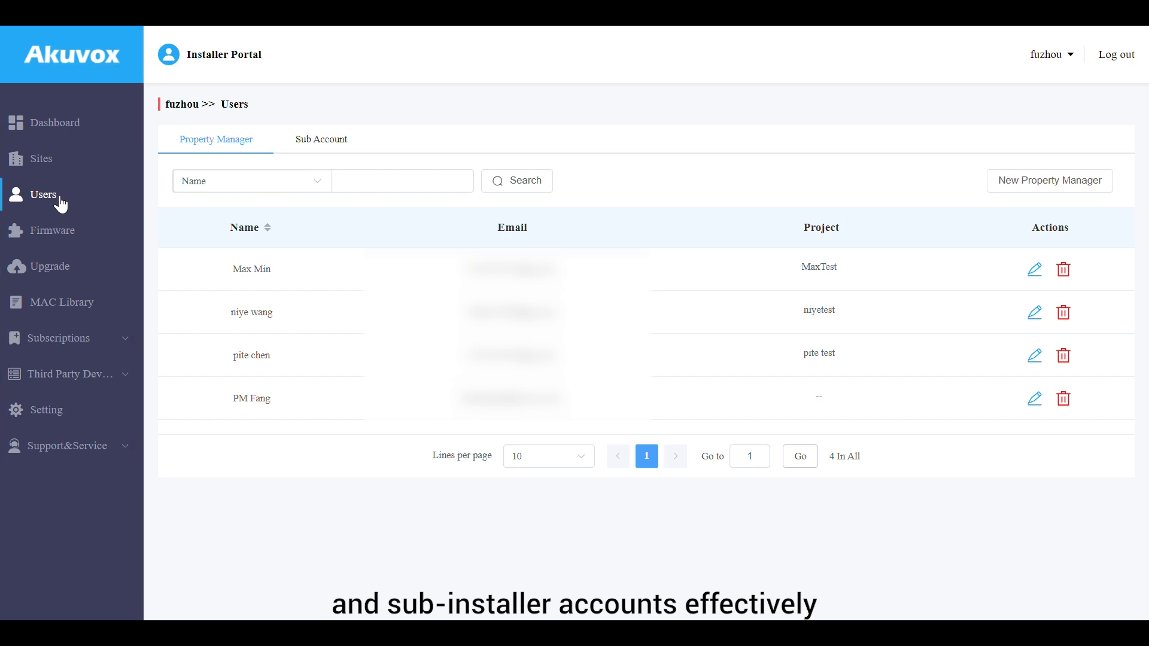
pyautogui.click(65, 238)
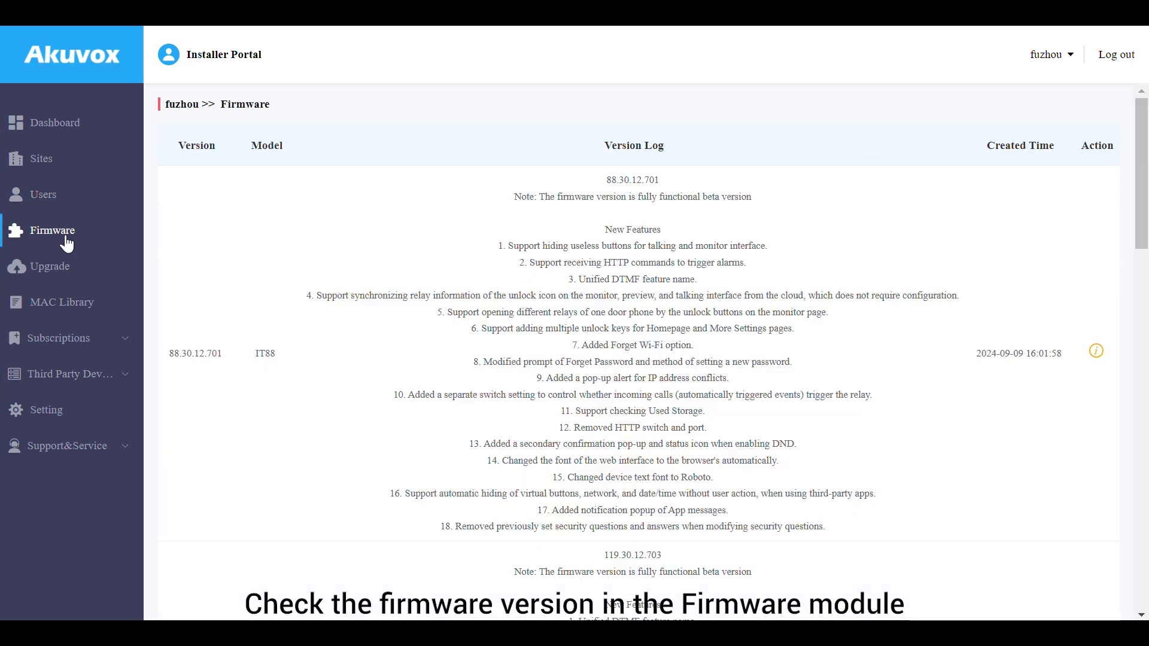
pyautogui.scroll(-2, 196, 259)
pyautogui.click(84, 271)
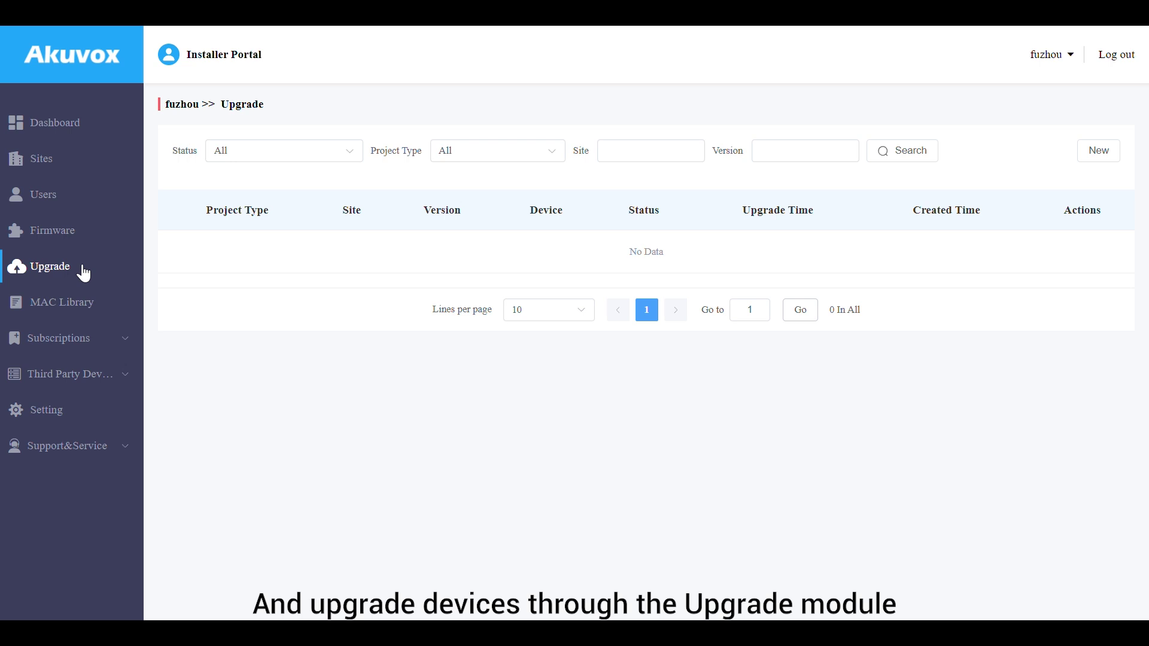
pyautogui.click(85, 306)
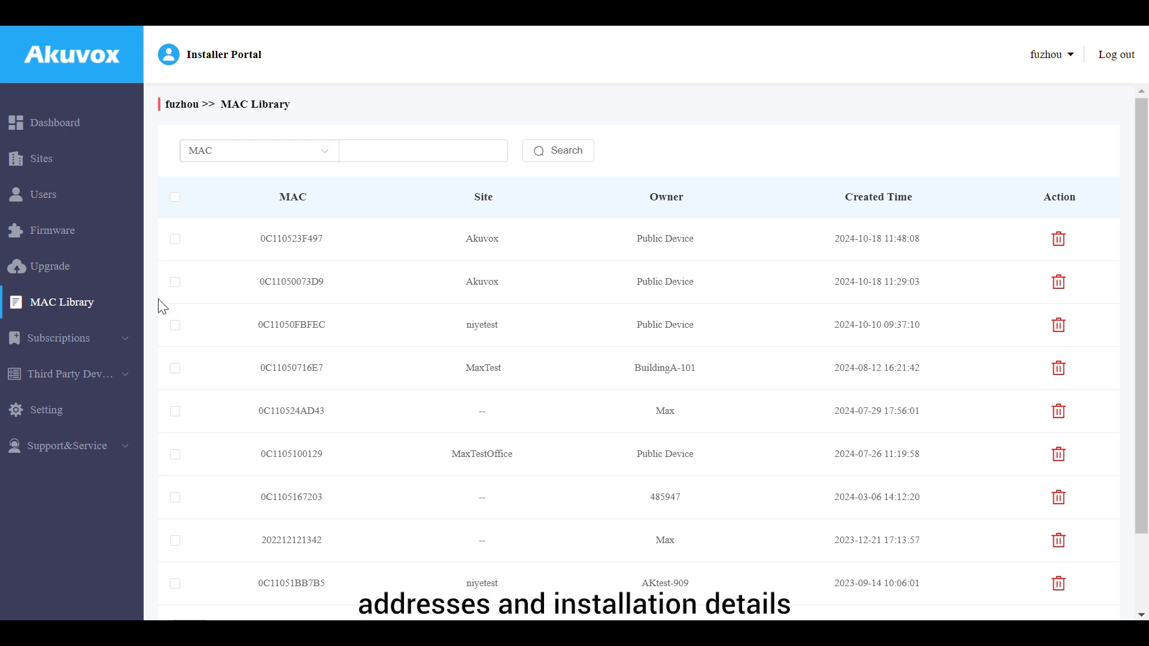
# Open the subscription purchase page, advance to purchase type, then view the Payments list
pyautogui.click(117, 338)
pyautogui.click(110, 375)
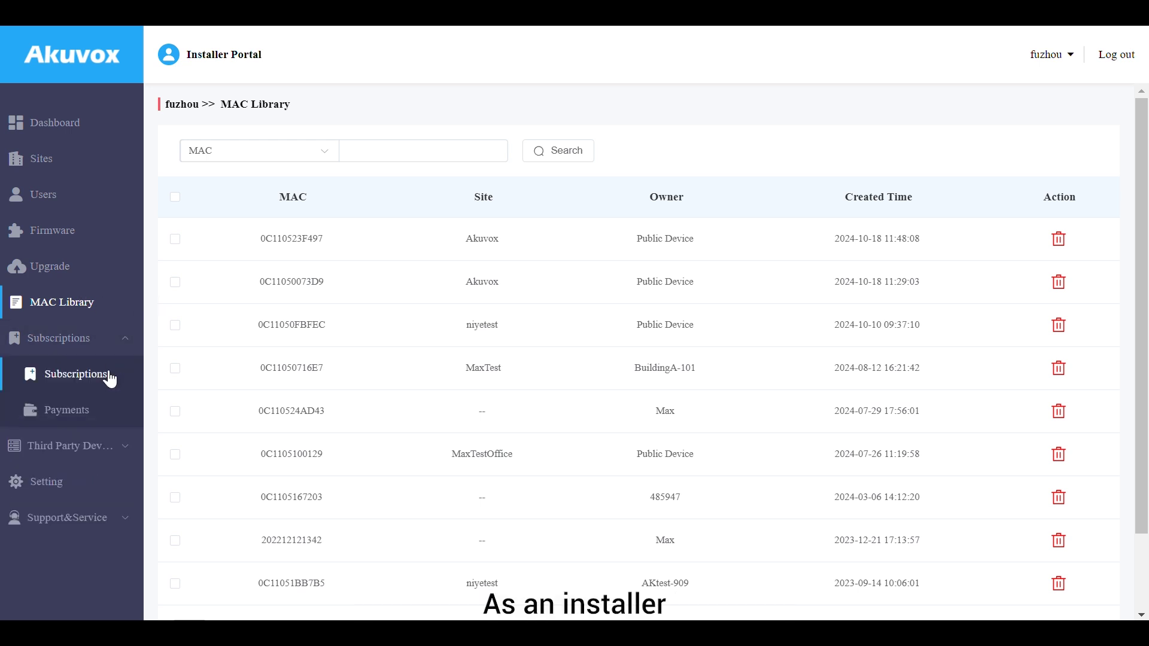
pyautogui.click(206, 220)
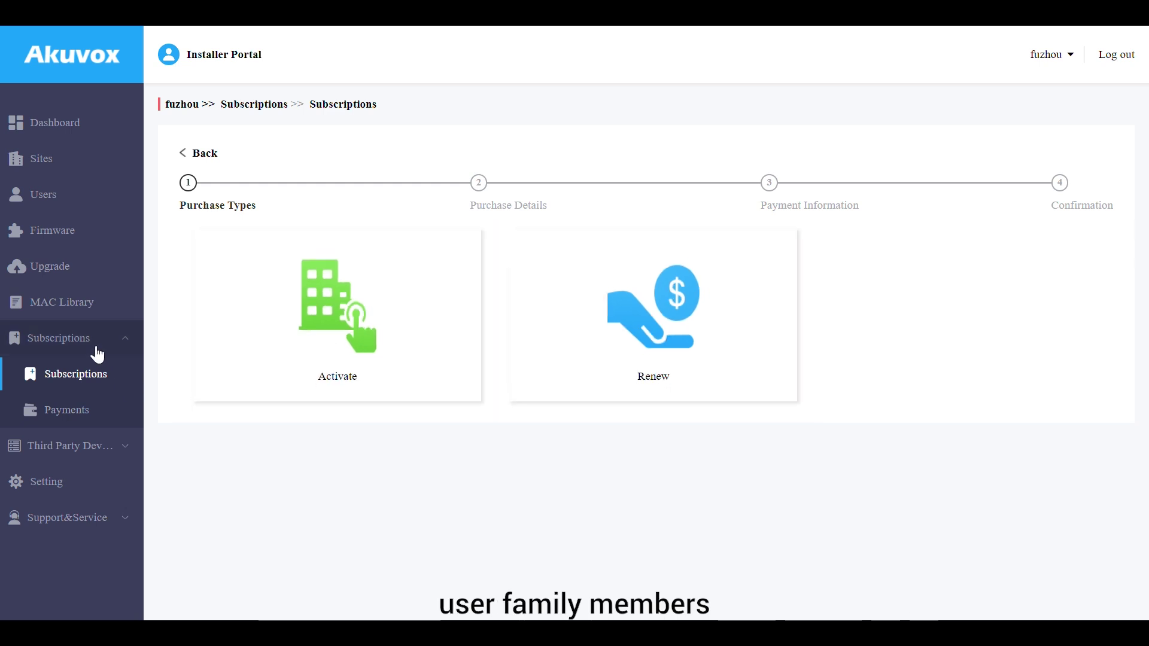
pyautogui.click(91, 426)
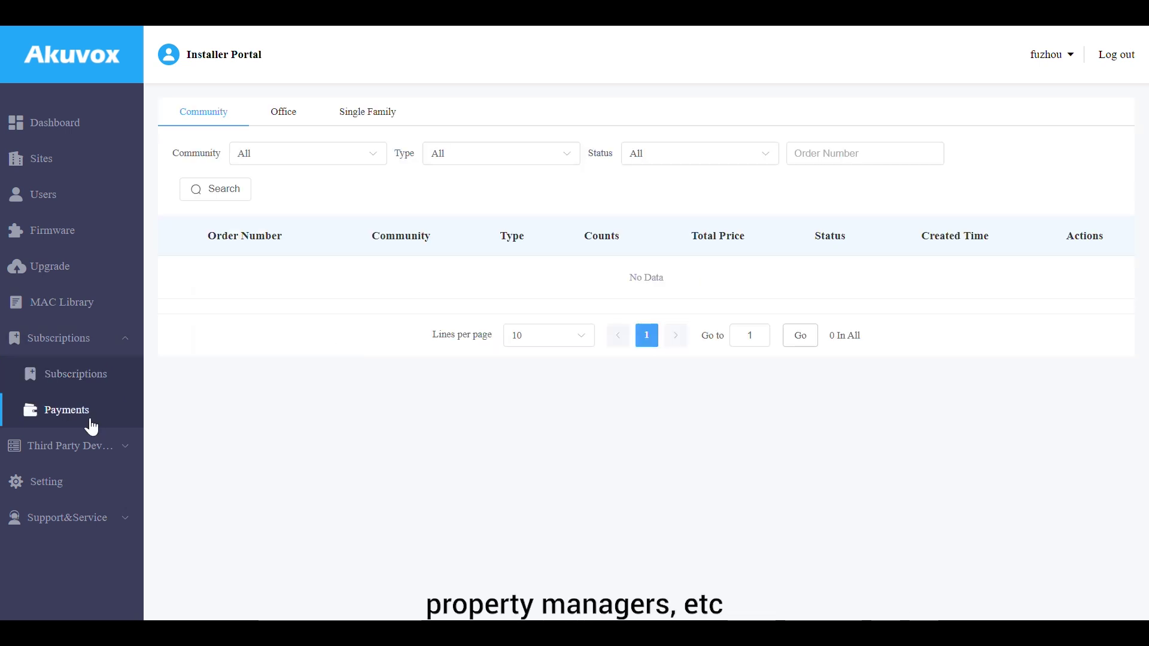
# Check the account settings and bring up the Change Password option
pyautogui.click(85, 402)
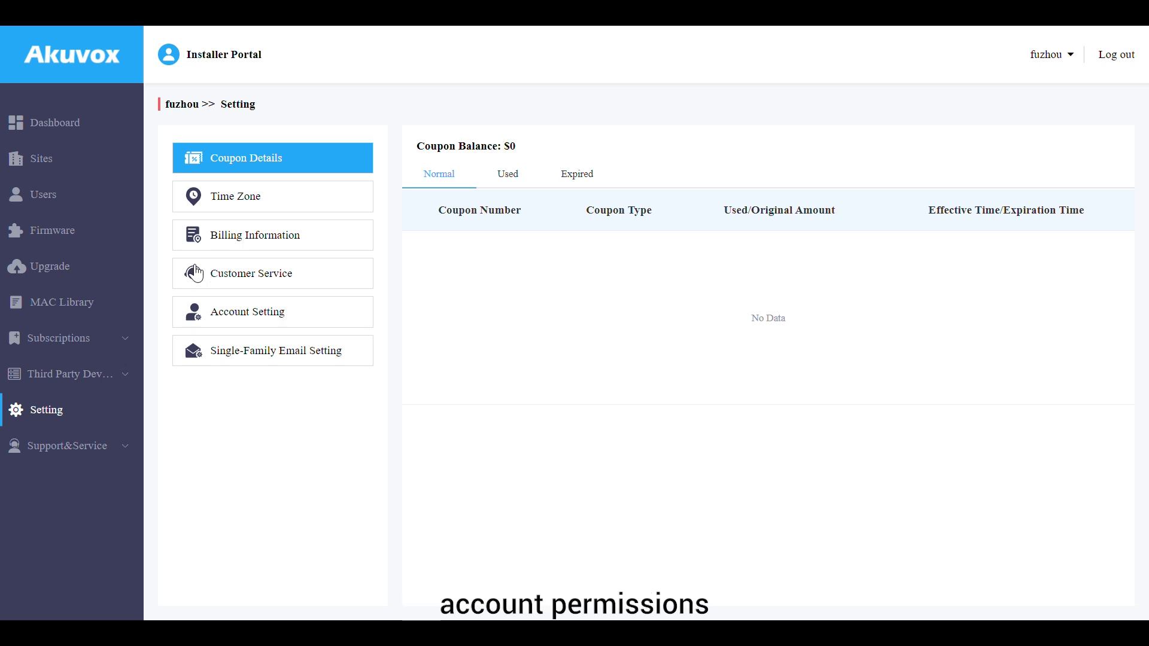
pyautogui.click(1061, 57)
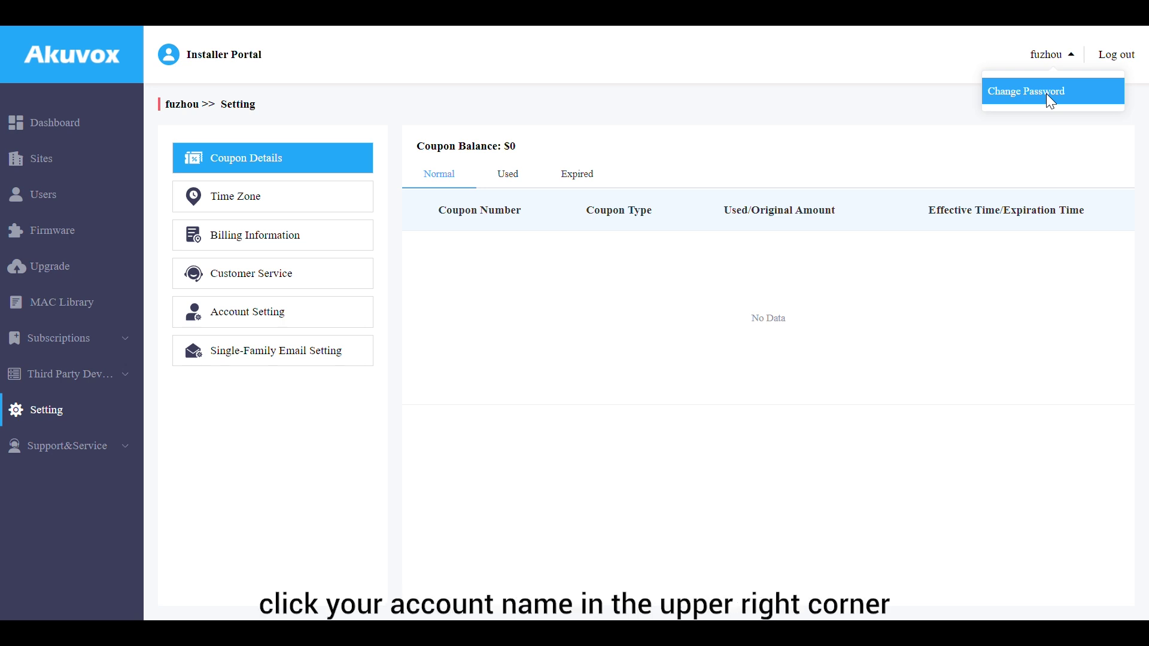
pyautogui.click(1047, 93)
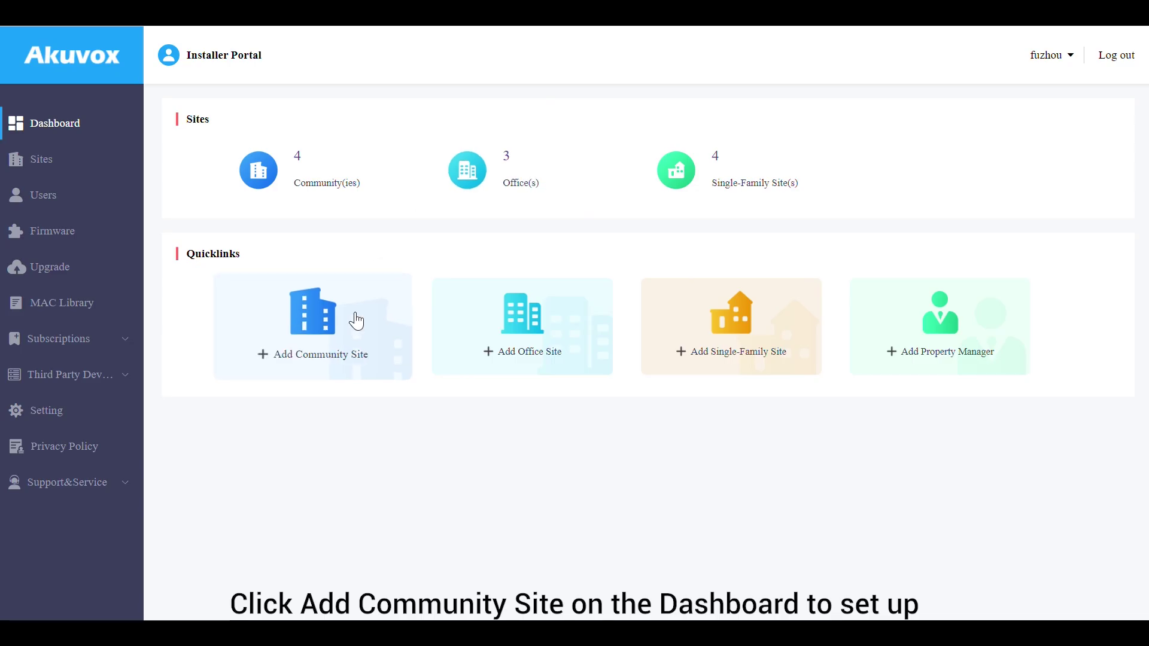
# Start a New Community with 22 apartments, Home Automation and Landline Service on, and compare the feature plans
pyautogui.click(357, 321)
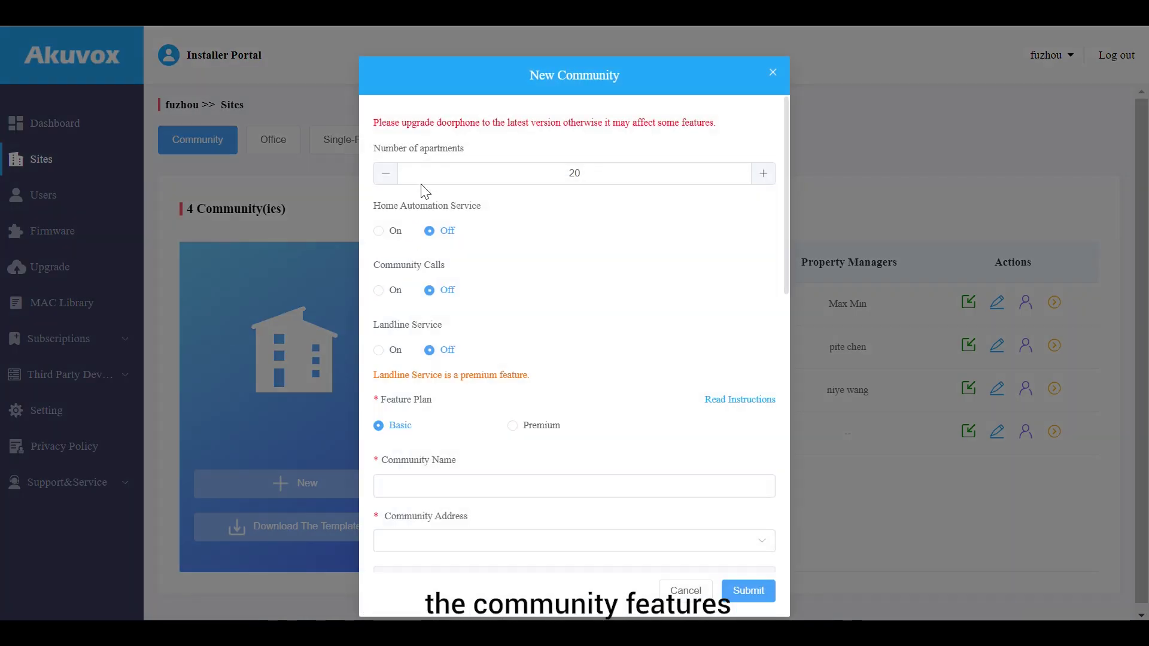
pyautogui.click(763, 173)
pyautogui.click(763, 174)
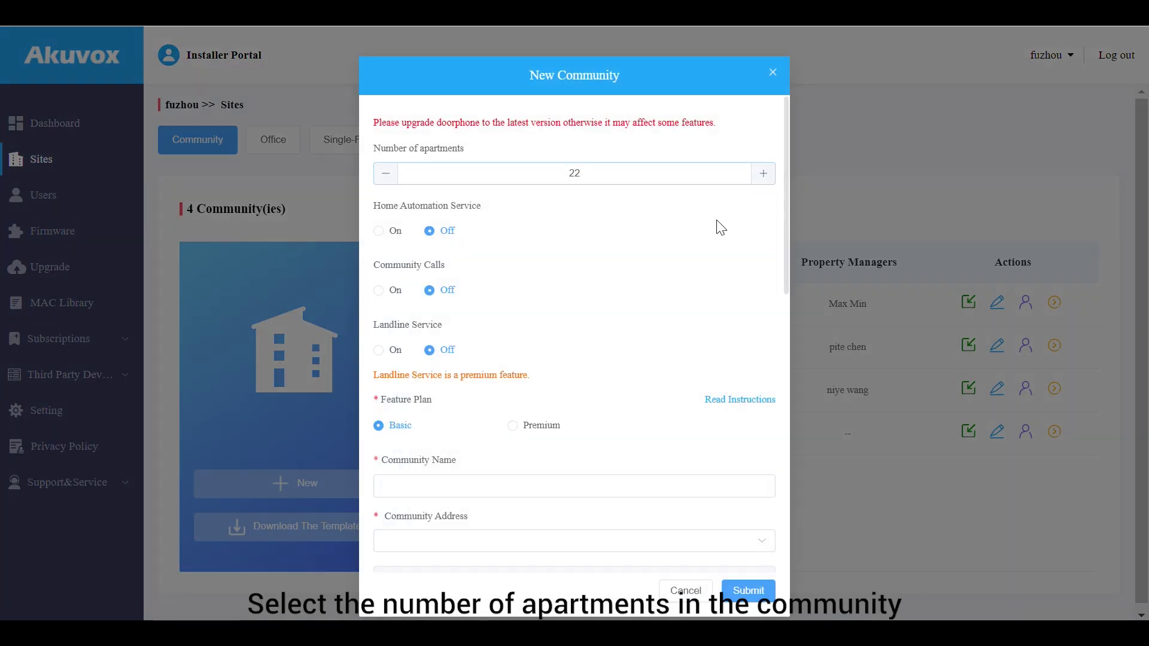
pyautogui.click(379, 231)
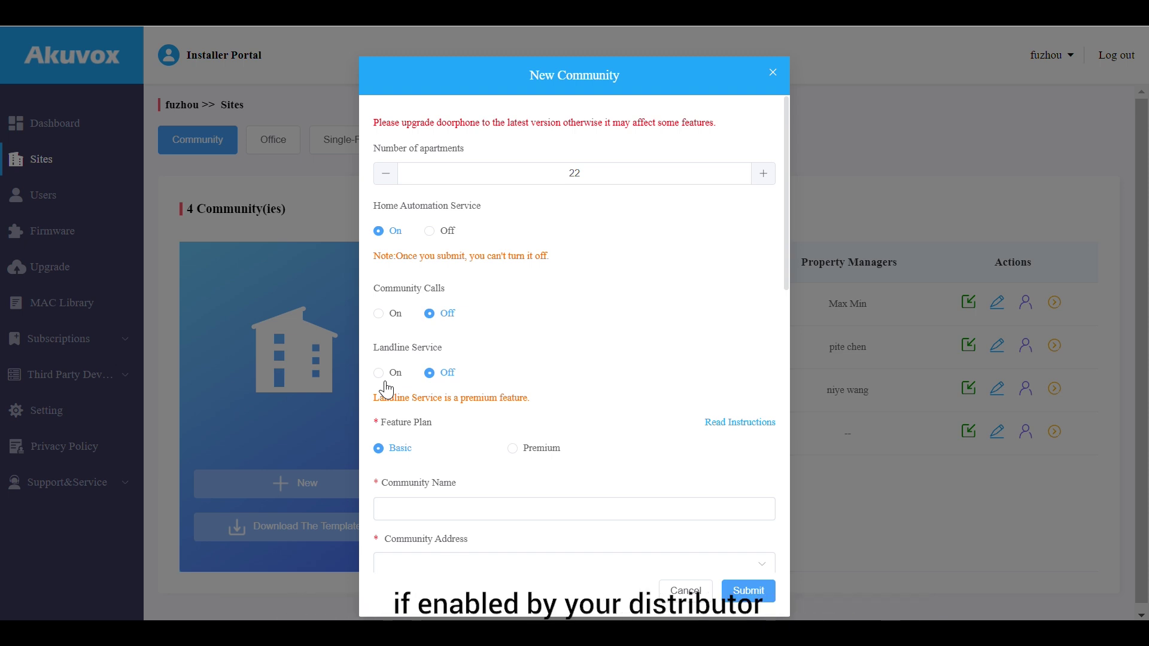
pyautogui.click(386, 384)
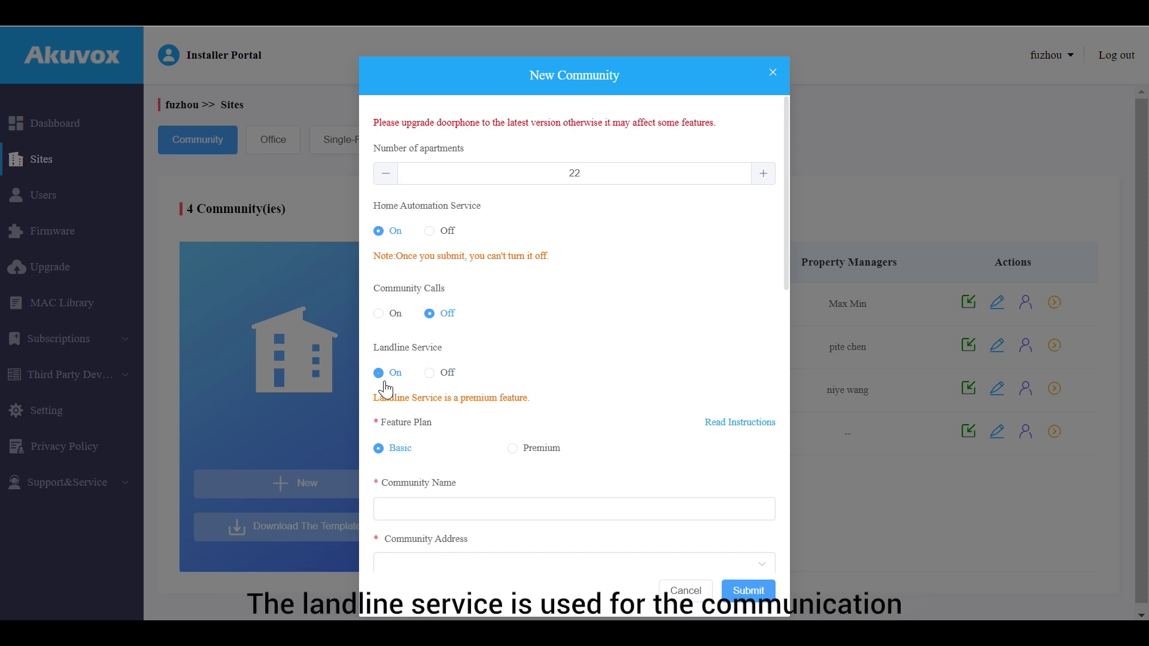
pyautogui.click(724, 426)
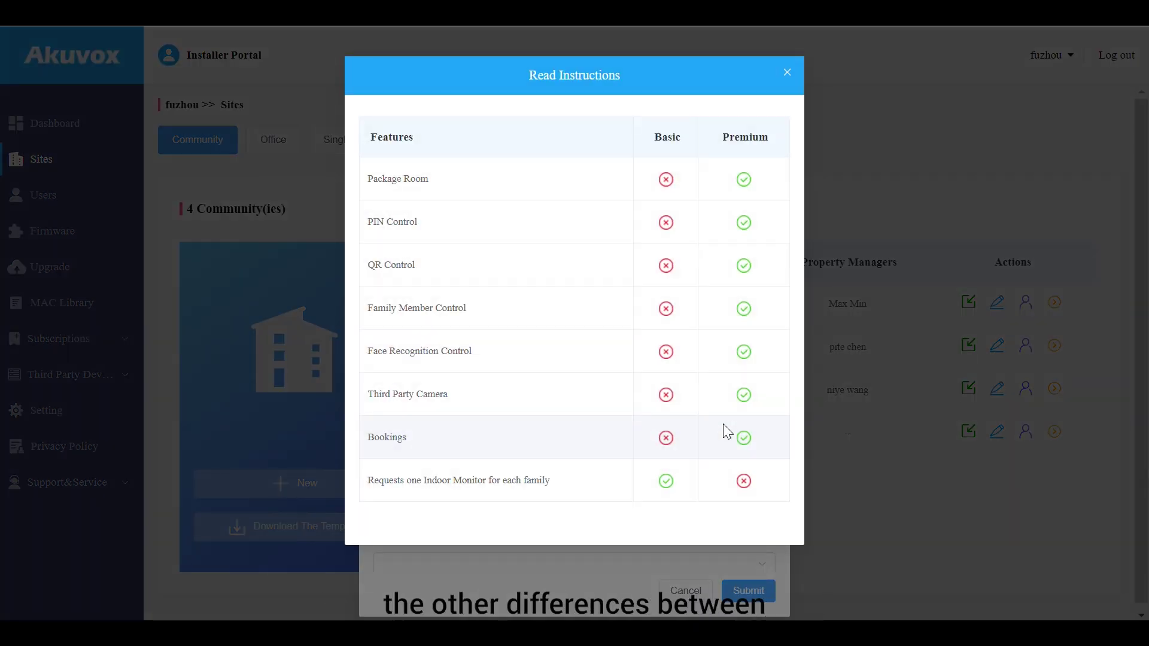
pyautogui.click(786, 72)
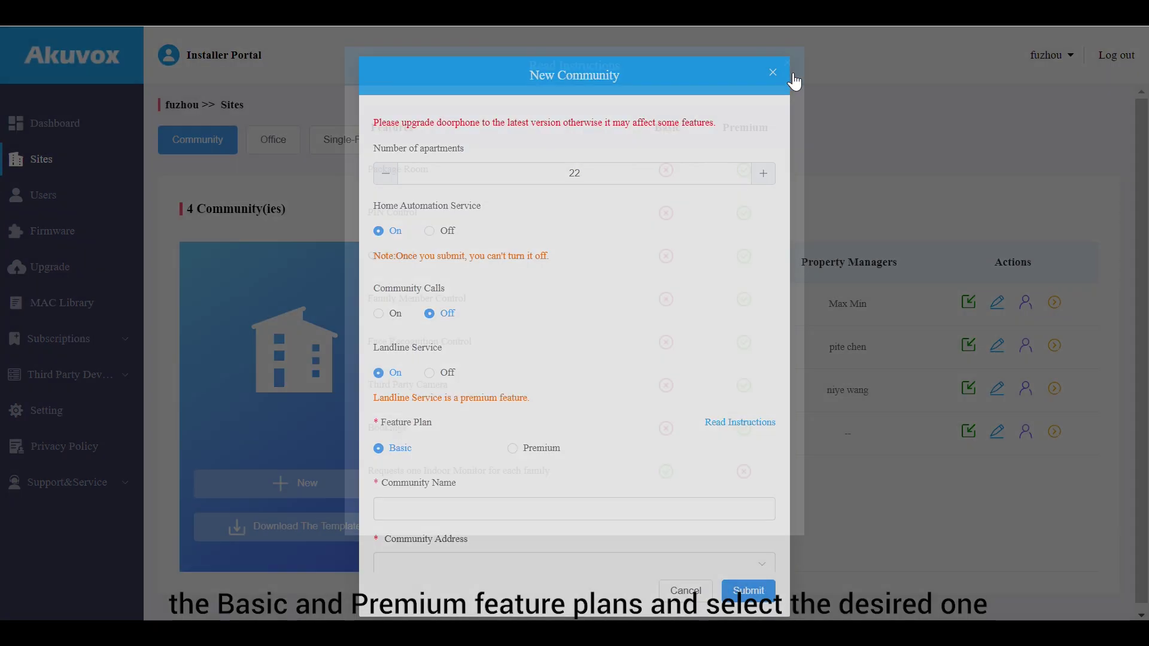
# Choose the Premium plan, name it 'Community 1', and set American Samoa as the country
pyautogui.scroll(-3, 687, 366)
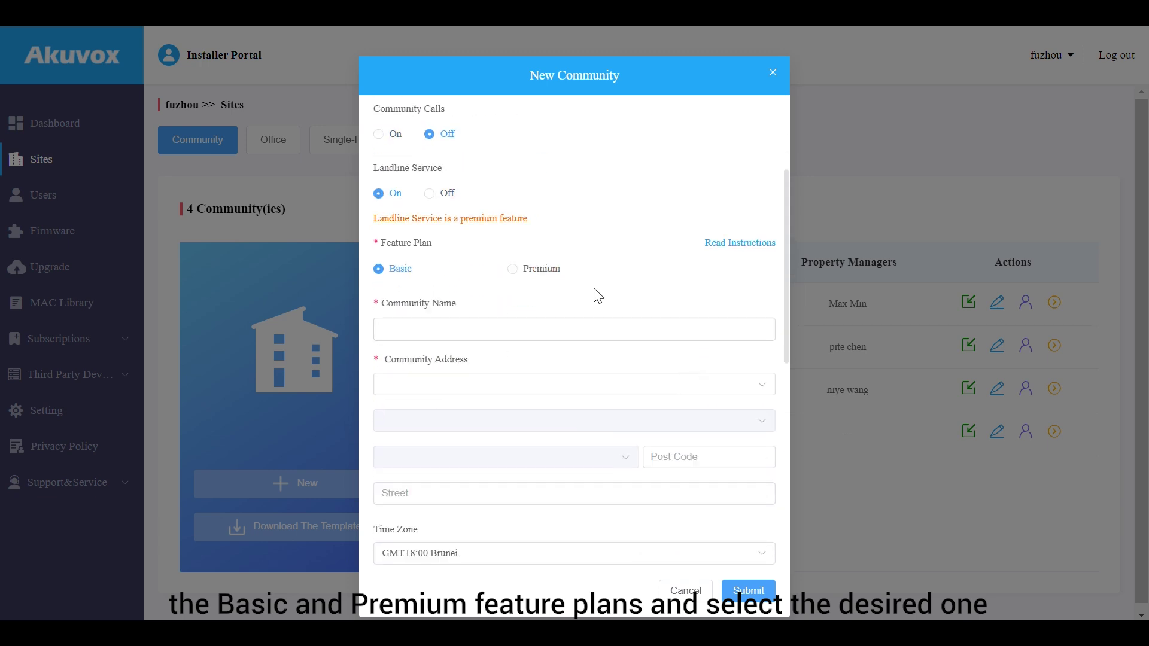
pyautogui.click(540, 271)
pyautogui.click(564, 335)
pyautogui.write('Community')
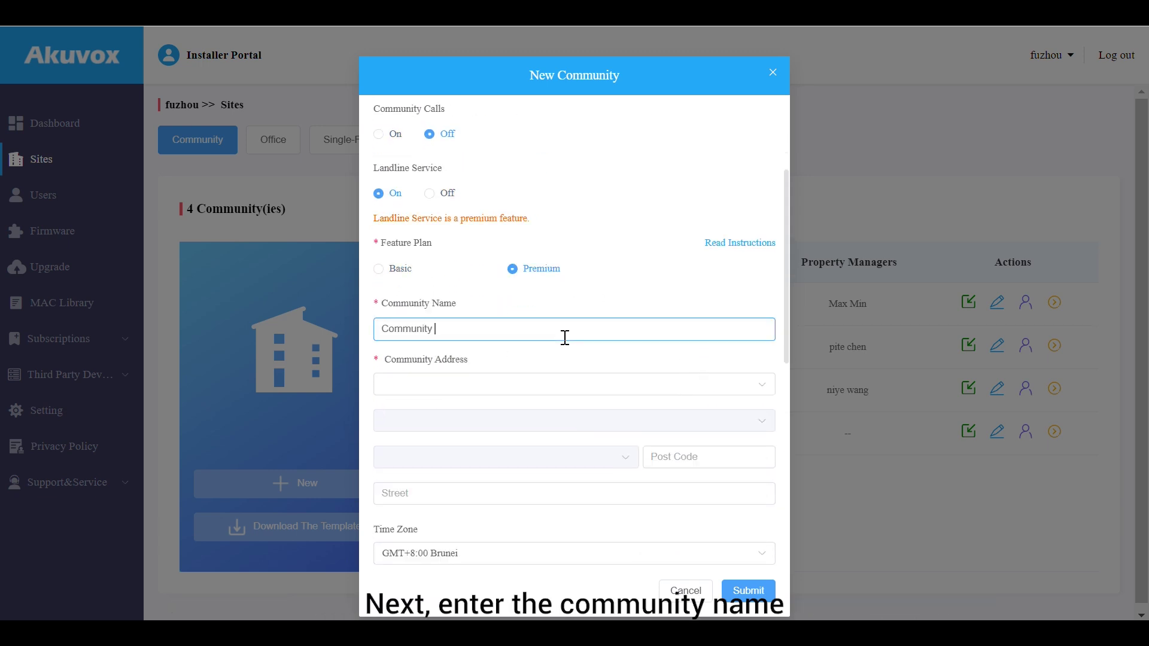
pyautogui.write(' 1')
pyautogui.click(556, 384)
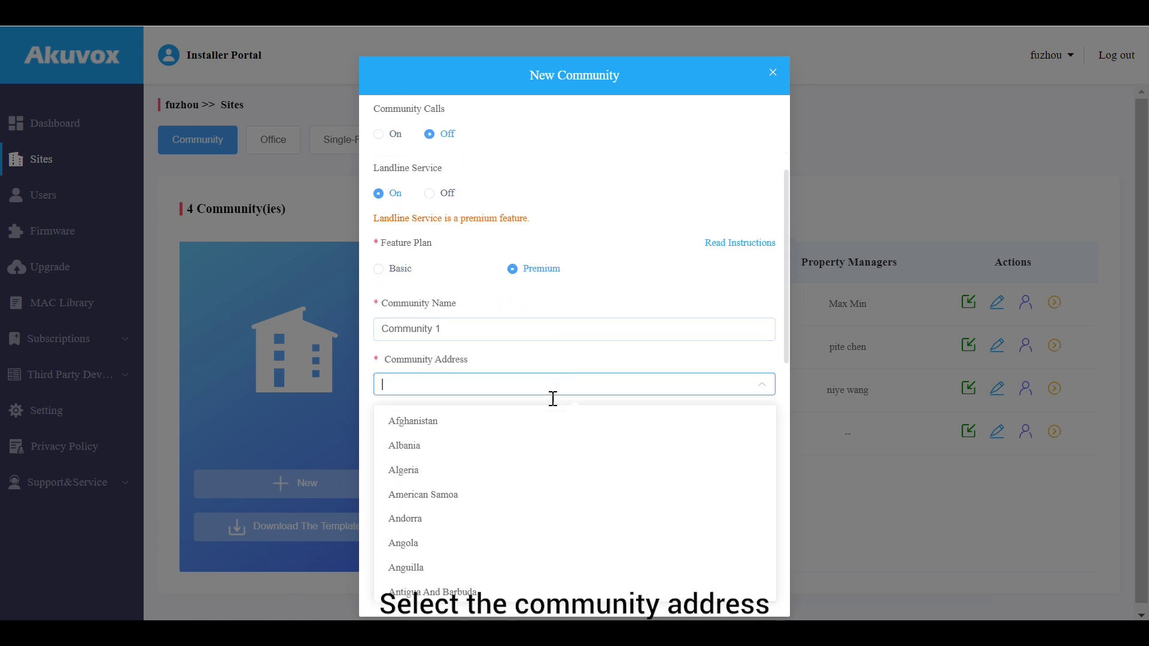
pyautogui.click(535, 494)
pyautogui.click(595, 279)
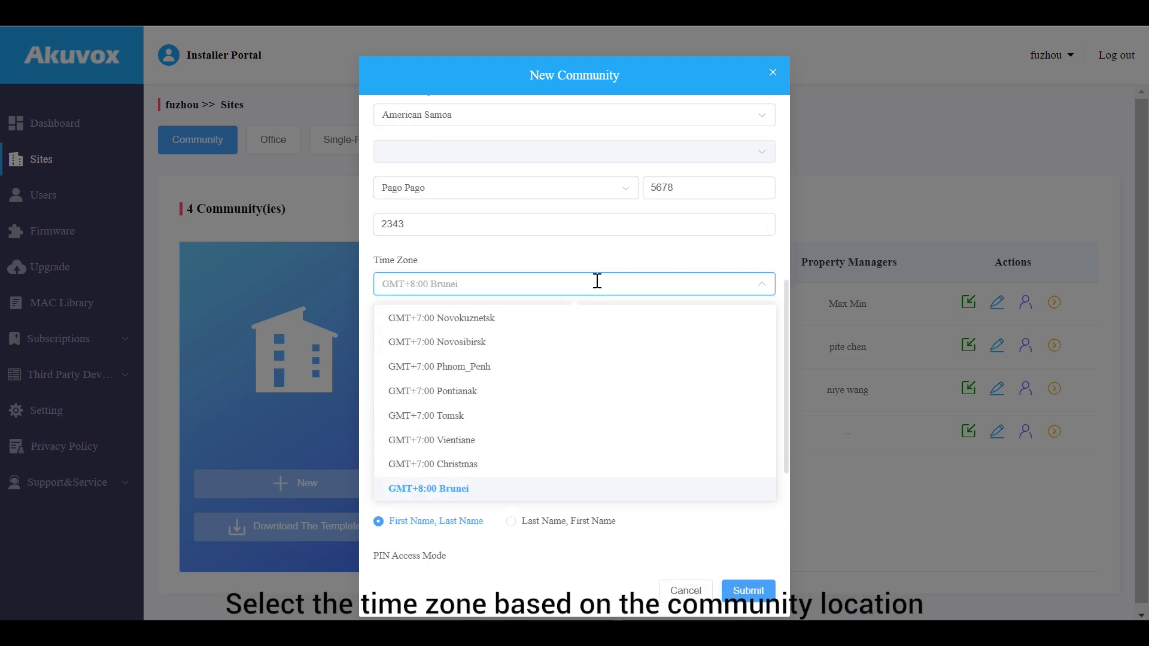
# Keep the GMT+8:00 Brunei time zone with 24-hour time and Year-Month-Day date format
pyautogui.click(597, 280)
pyautogui.scroll(-2, 595, 335)
pyautogui.click(498, 252)
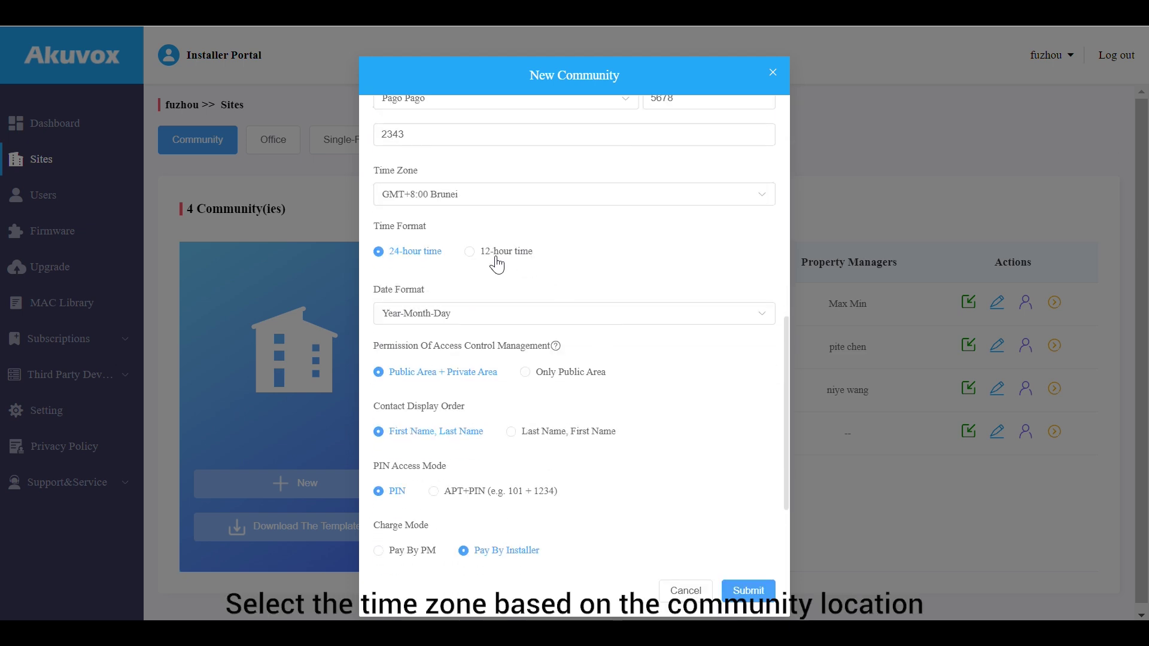
pyautogui.click(421, 261)
pyautogui.click(532, 316)
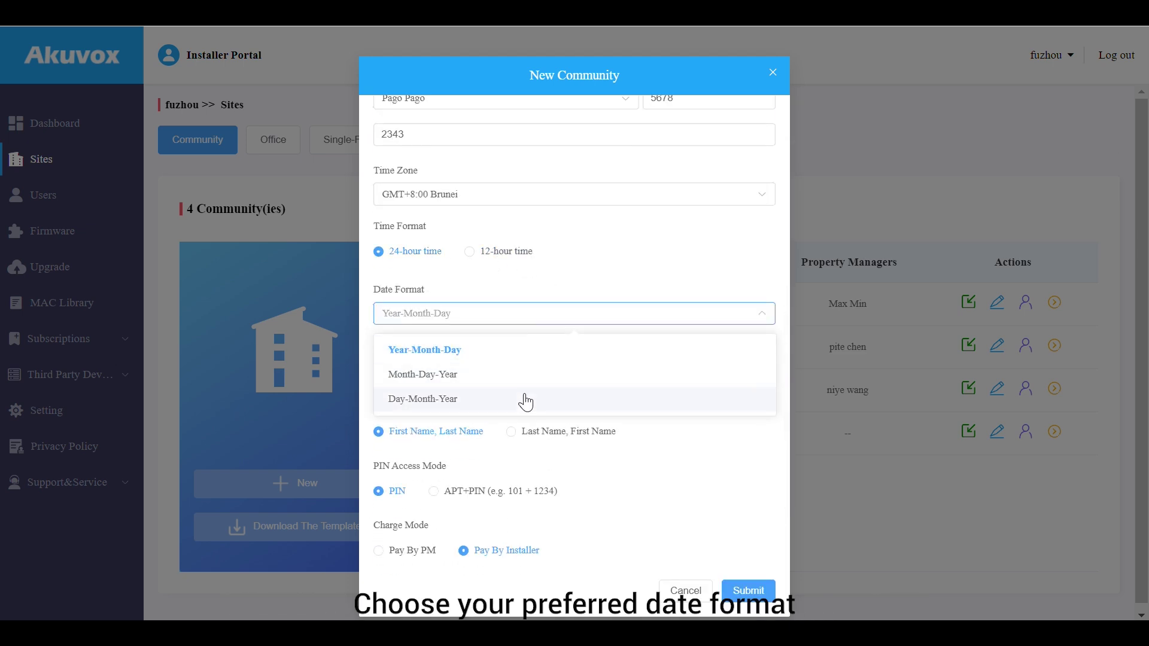
pyautogui.click(527, 353)
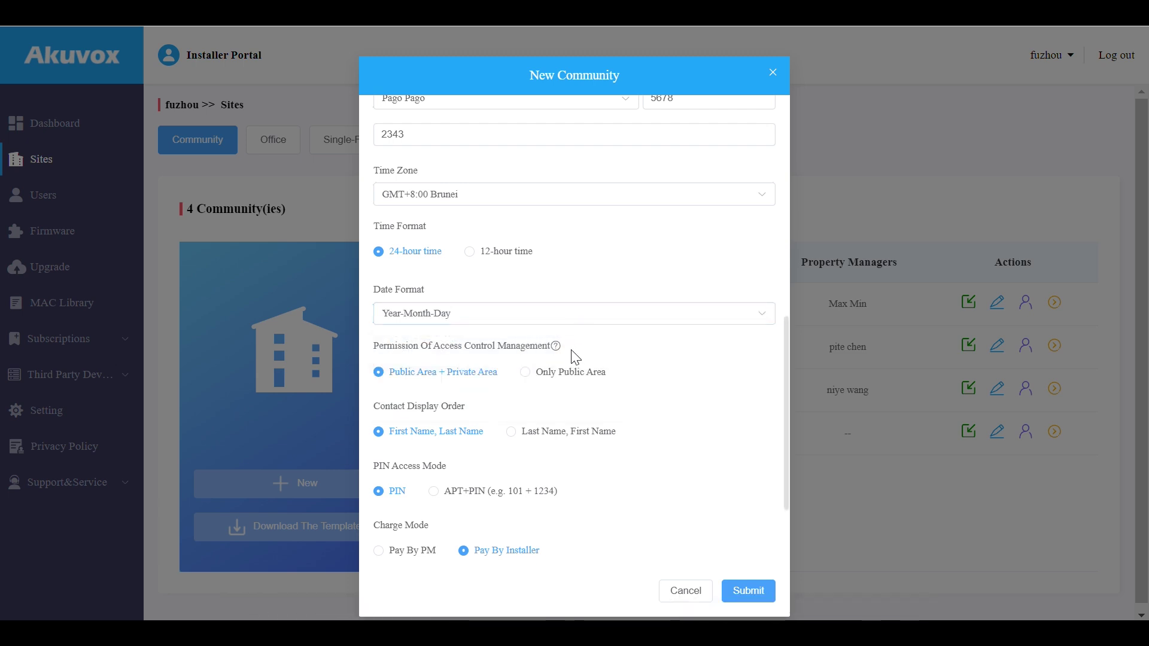
pyautogui.moveTo(557, 355)
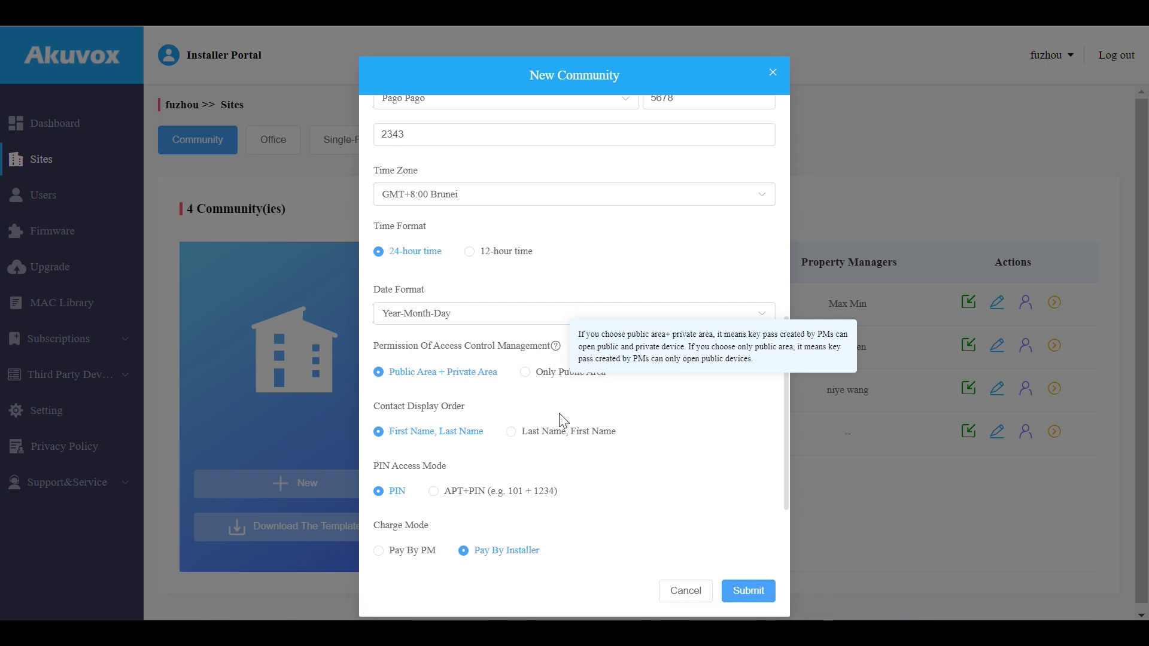
pyautogui.scroll(-2, 559, 413)
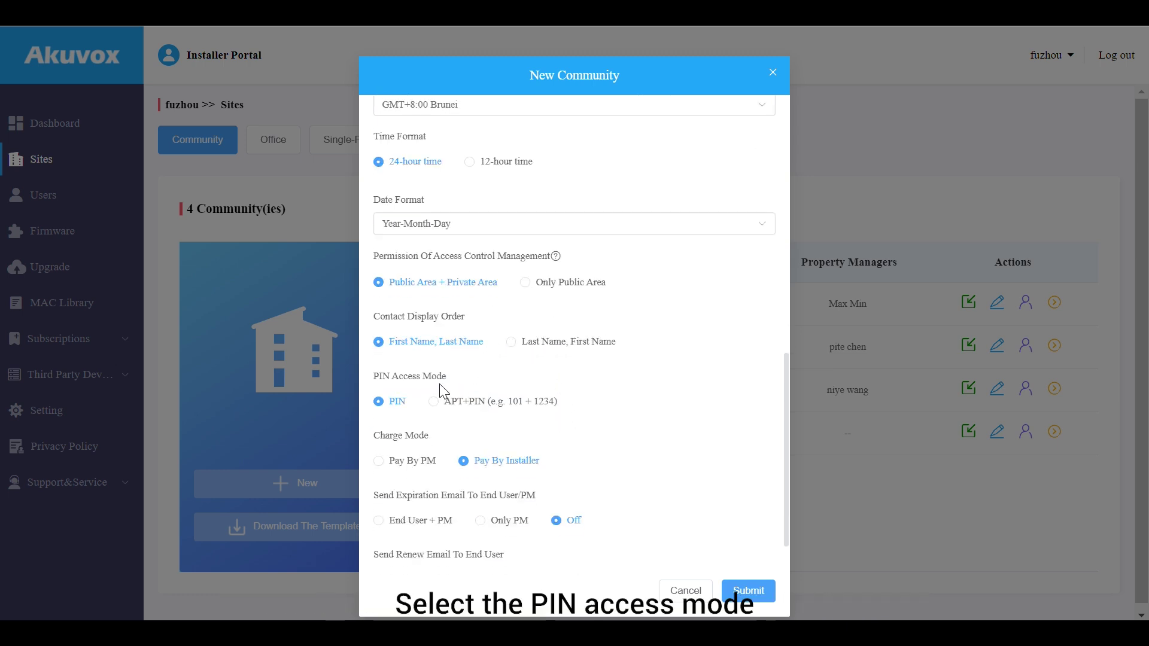
# Set APT+PIN access mode, leave expiration and renewal emails Off, and submit Community 1
pyautogui.click(438, 402)
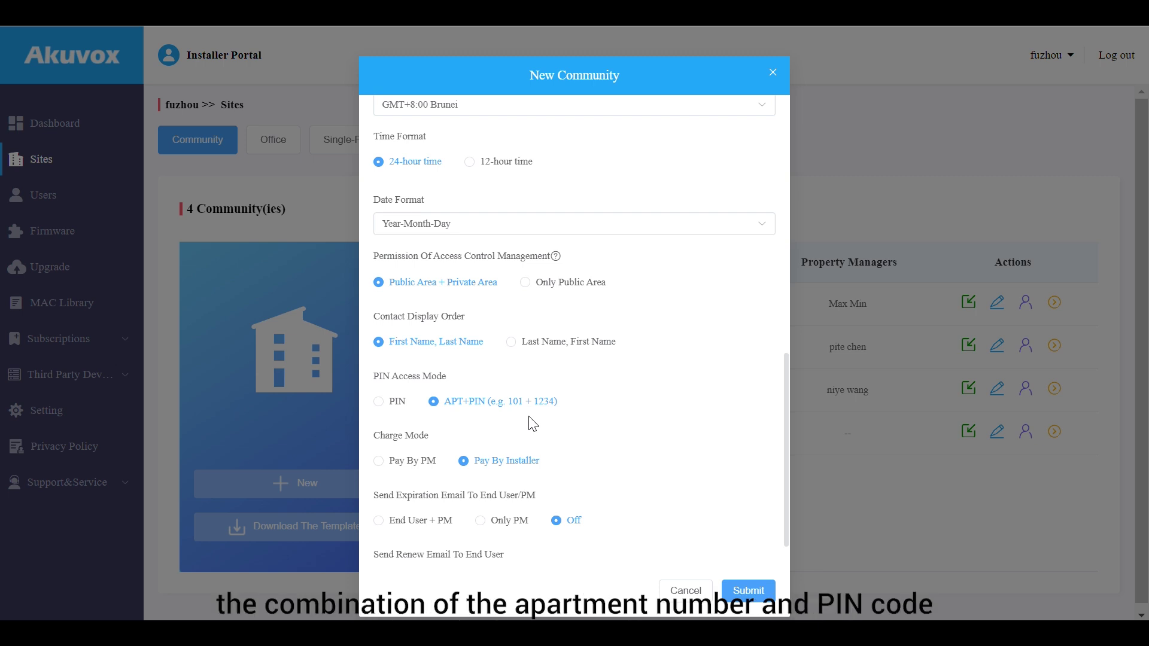
pyautogui.scroll(-2, 532, 424)
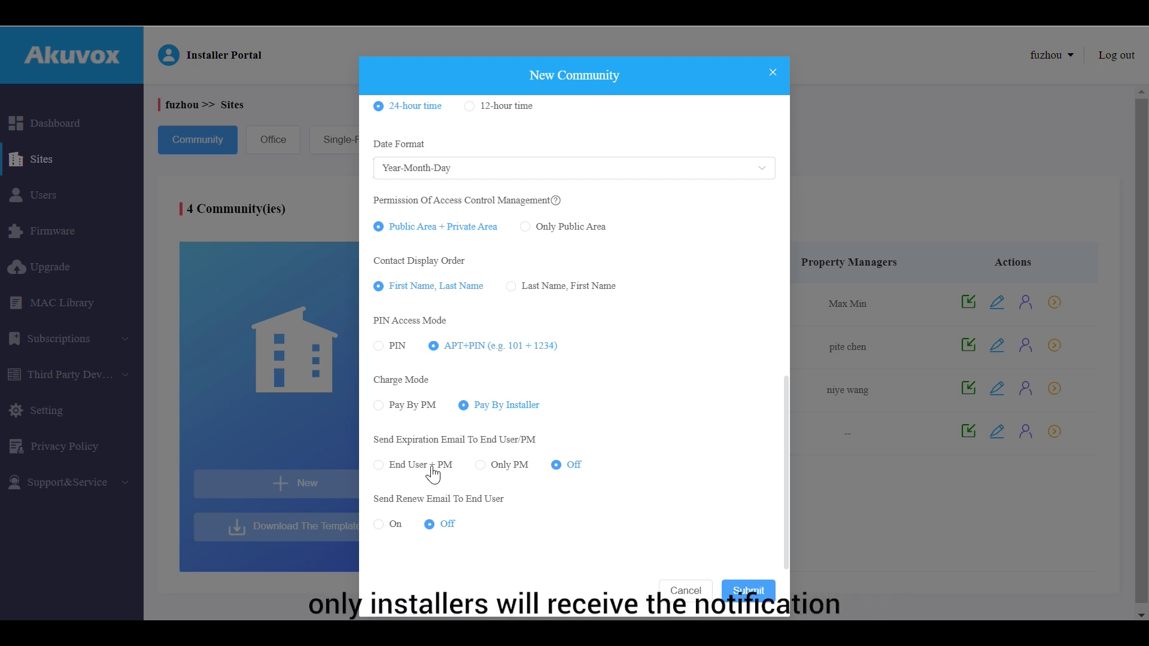
pyautogui.click(432, 469)
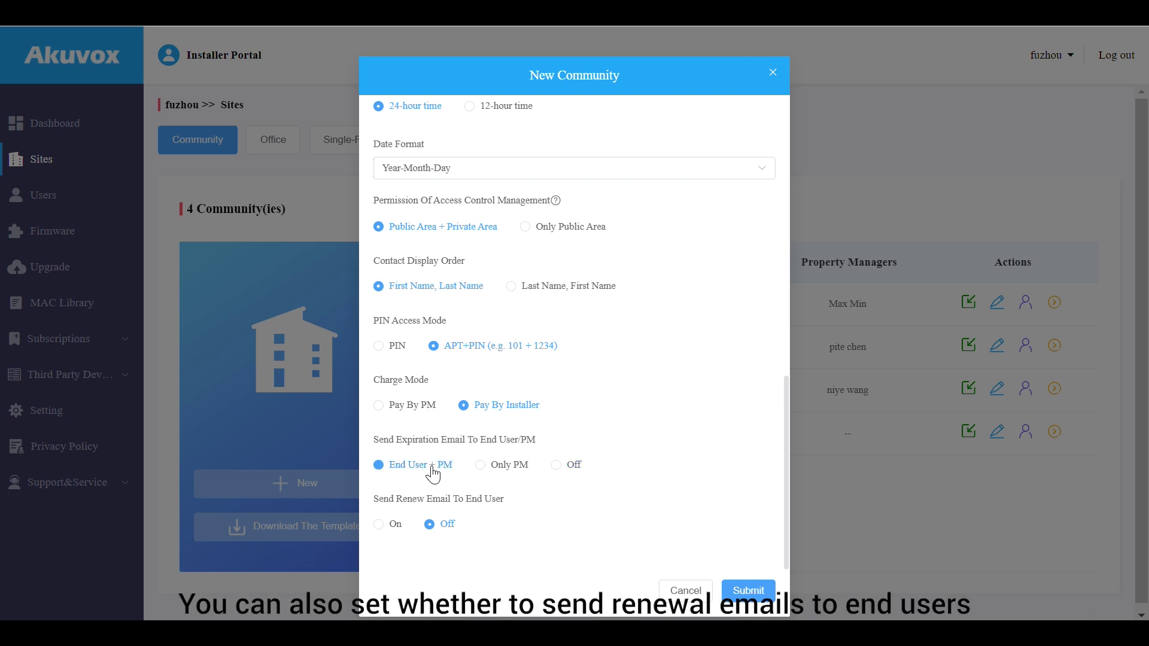
pyautogui.click(575, 471)
pyautogui.click(392, 526)
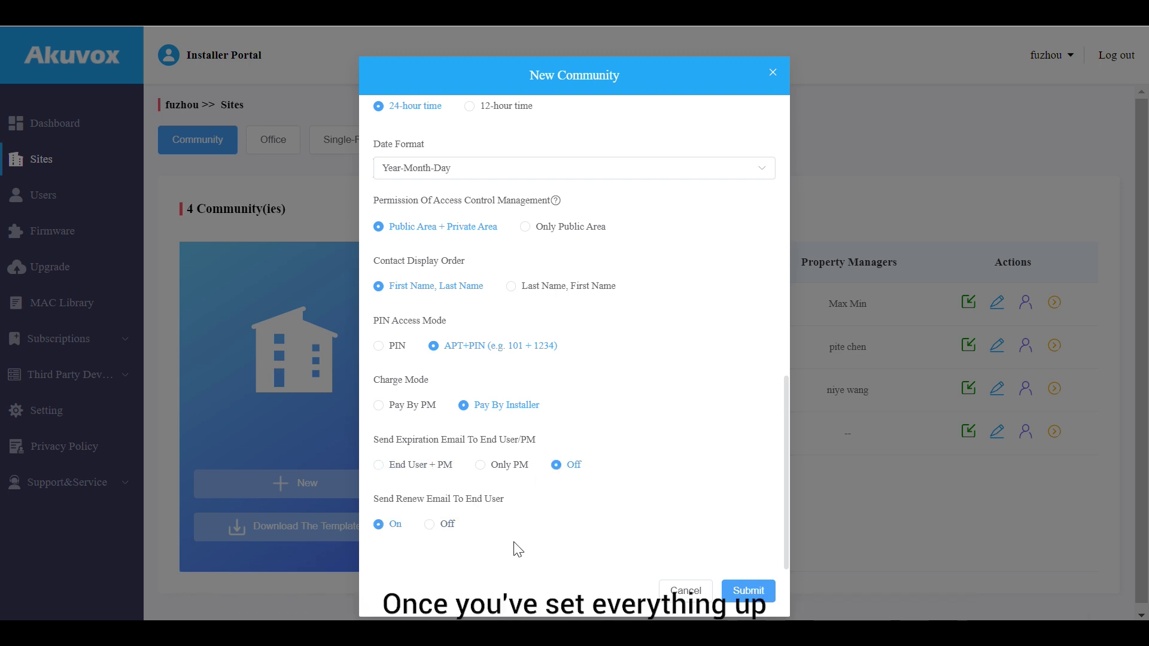
pyautogui.click(450, 528)
pyautogui.click(747, 592)
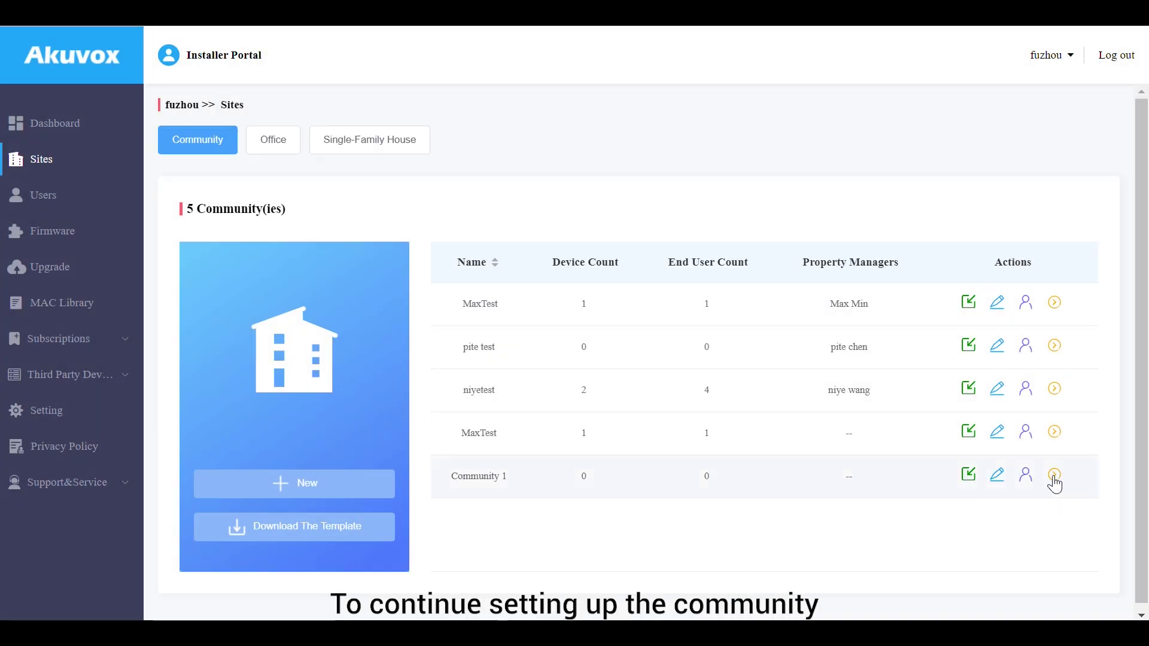
# Open Community 1's Resident and Device page and enter 'Building A' as a new building name
pyautogui.click(1054, 477)
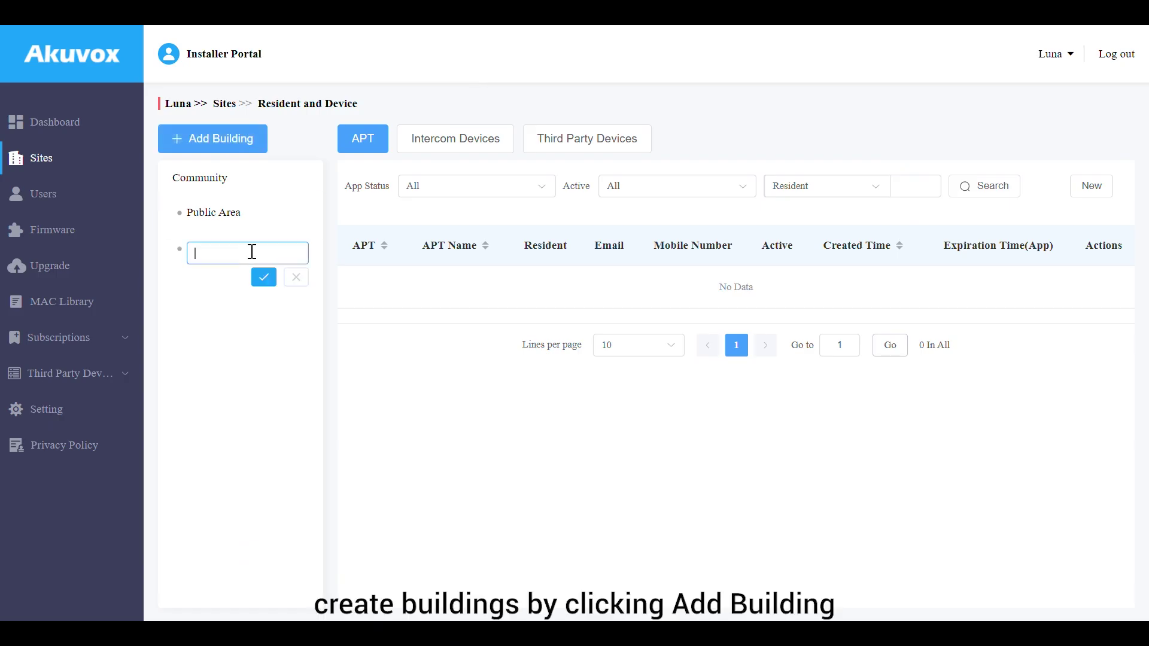
pyautogui.write('Building A')
# Confirm Building A and add an apartment on floor 7, number 101, named 'Apartment 1'
pyautogui.click(263, 277)
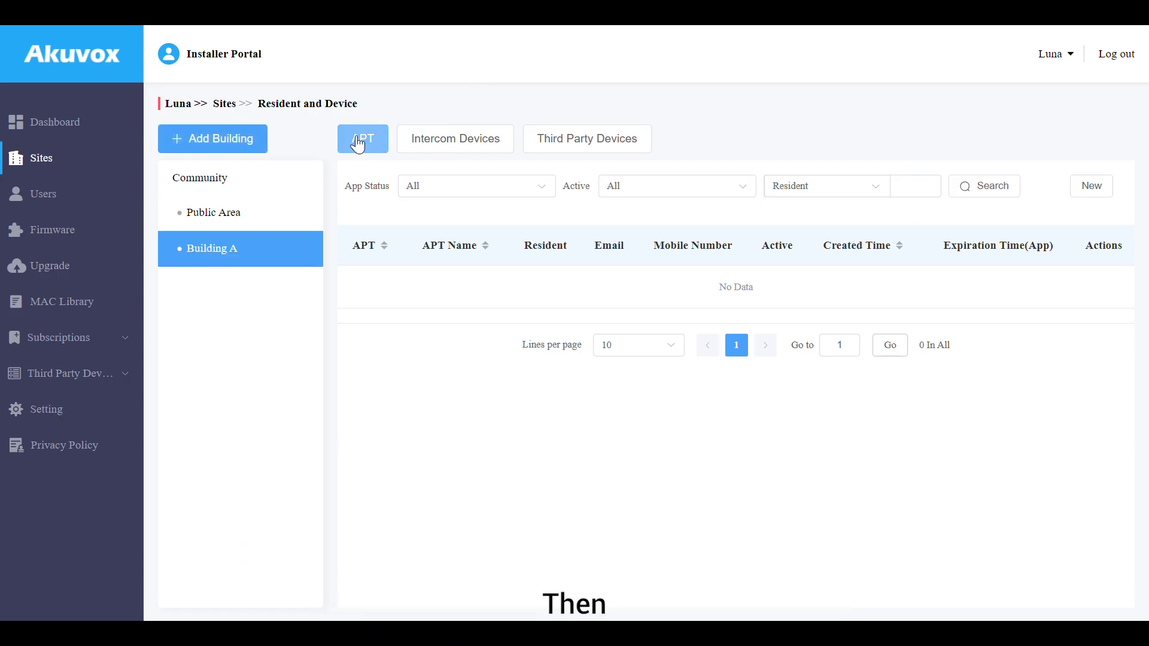
pyautogui.click(1087, 188)
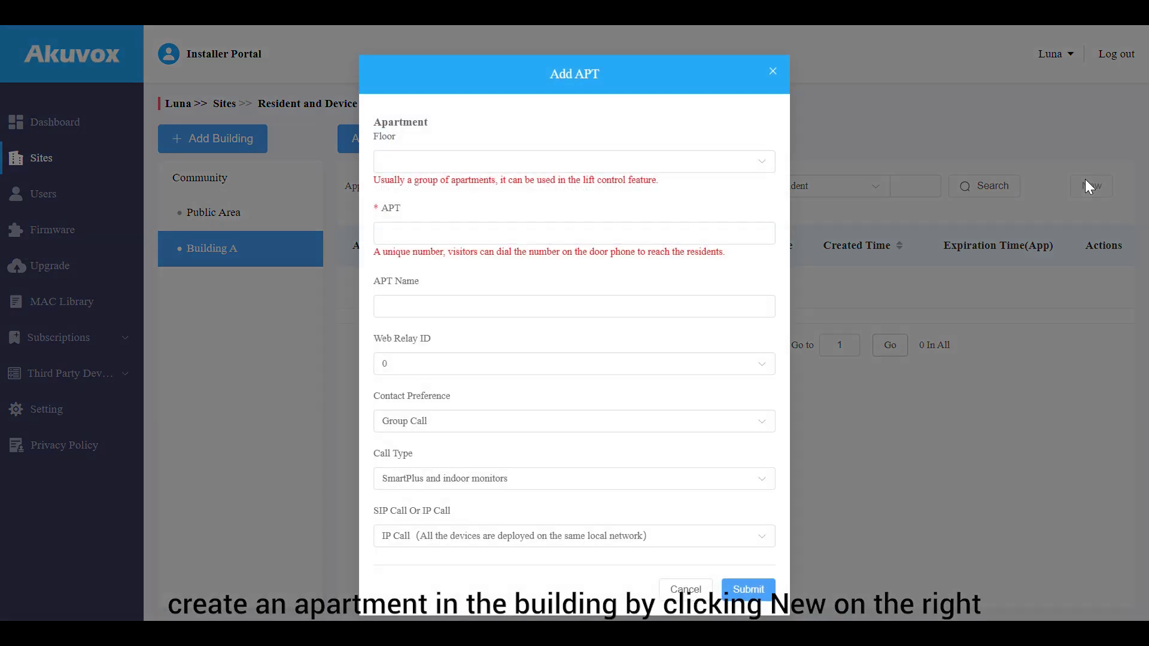
pyautogui.click(759, 159)
pyautogui.click(646, 343)
pyautogui.click(645, 232)
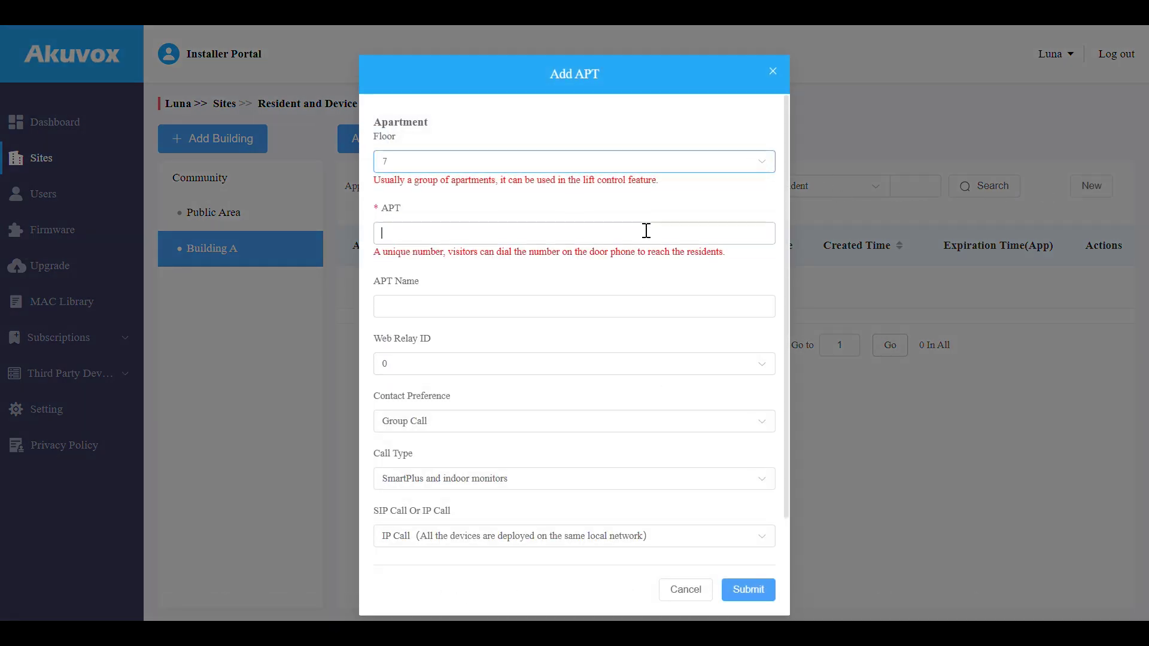
pyautogui.write('101')
pyautogui.click(640, 280)
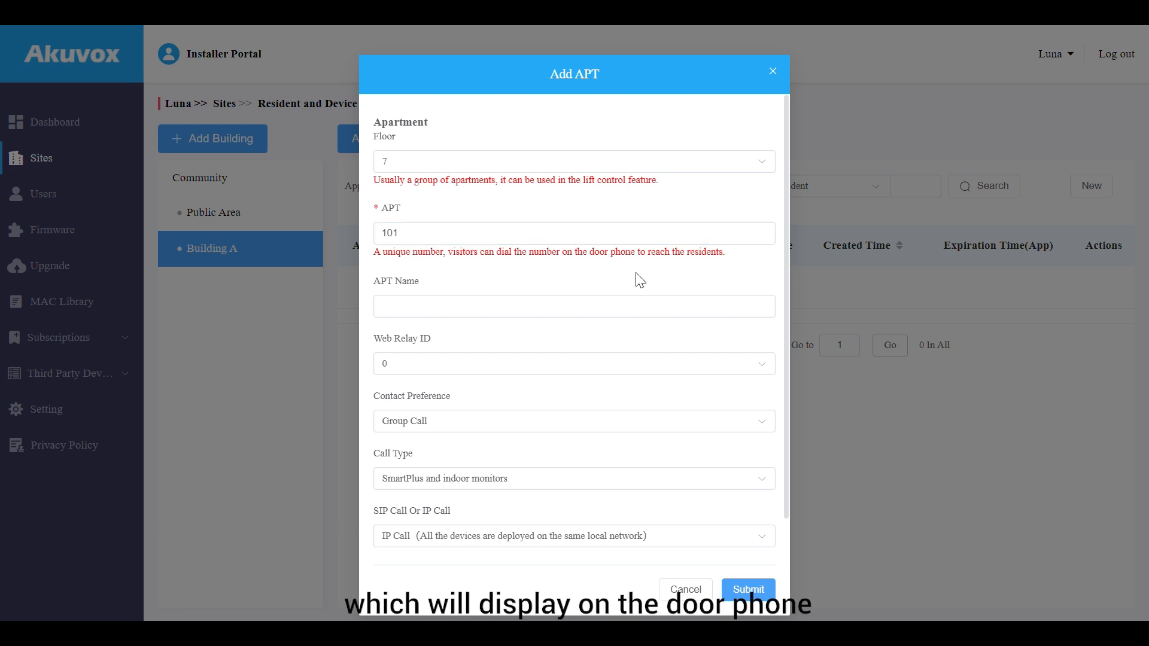
pyautogui.click(587, 306)
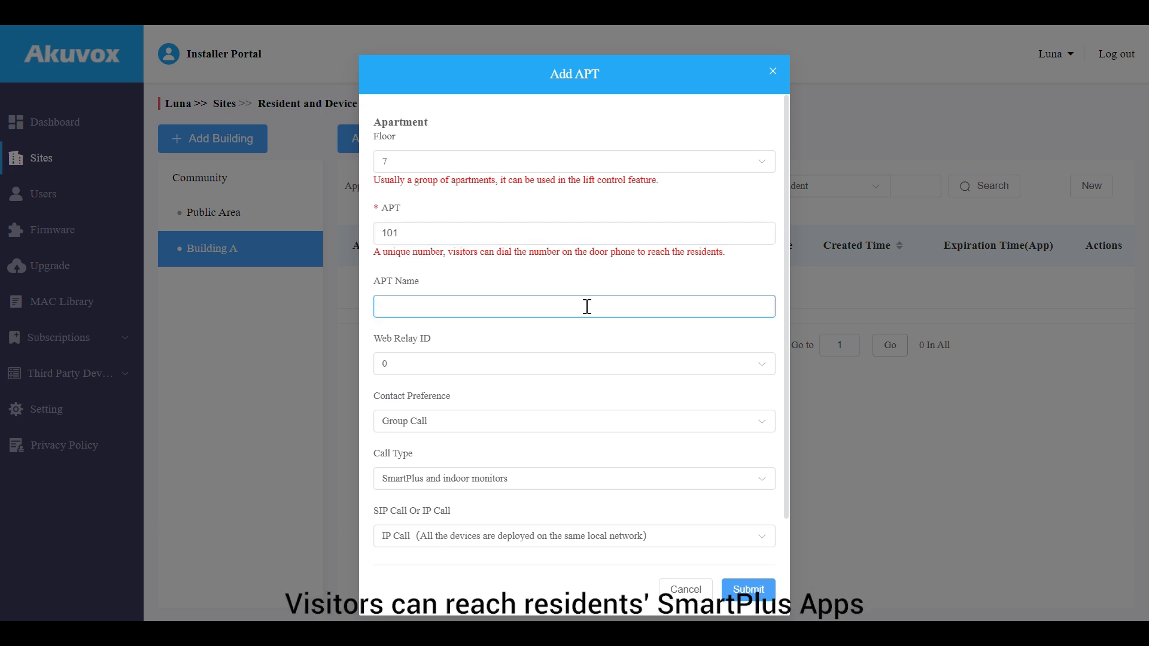
pyautogui.write('Apartment 1')
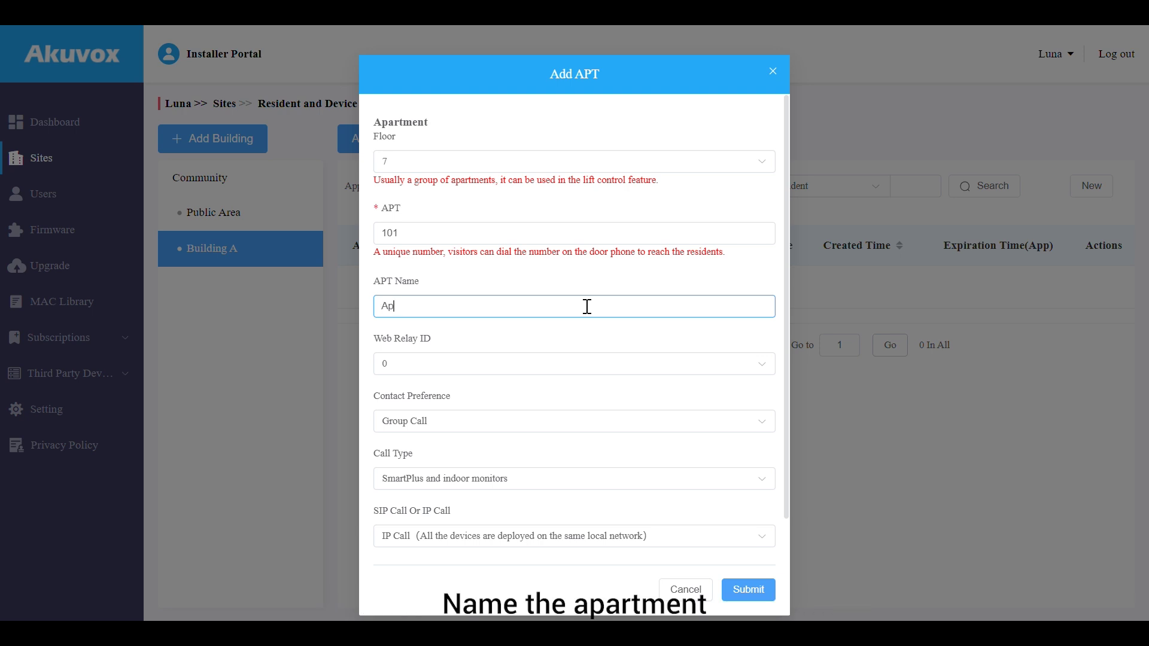
pyautogui.click(589, 347)
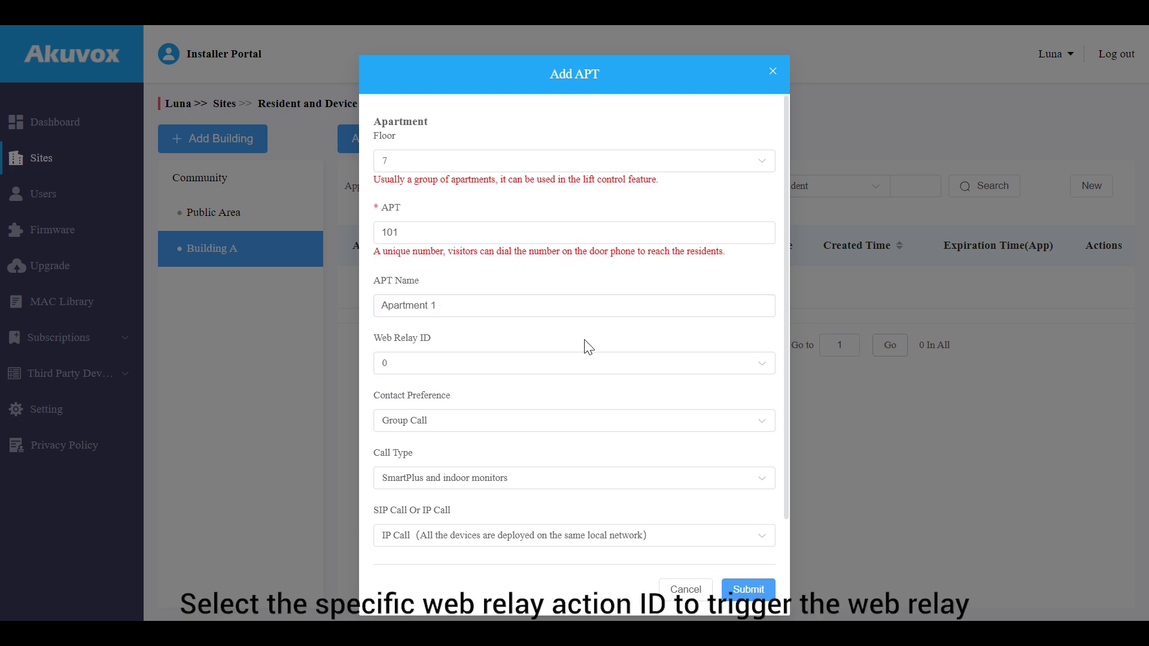
# Keep web relay ID 0, Group Call with SmartPlus and indoor monitors, and choose IP Call
pyautogui.scroll(-1, 589, 347)
pyautogui.click(585, 312)
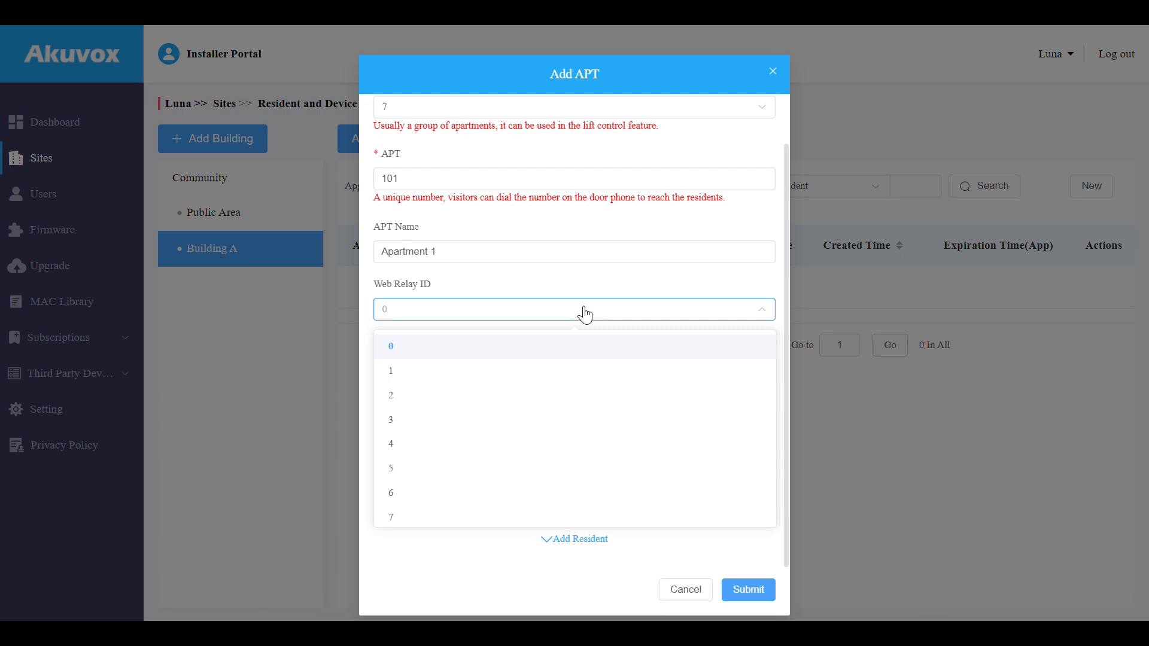
pyautogui.click(585, 313)
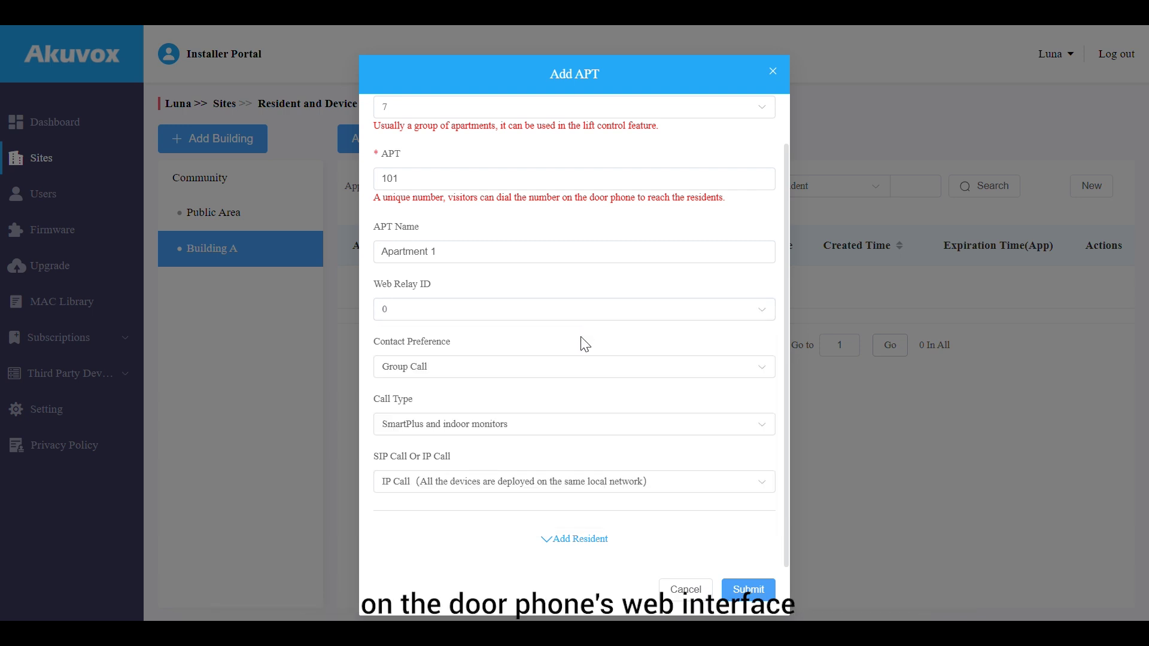
pyautogui.click(579, 370)
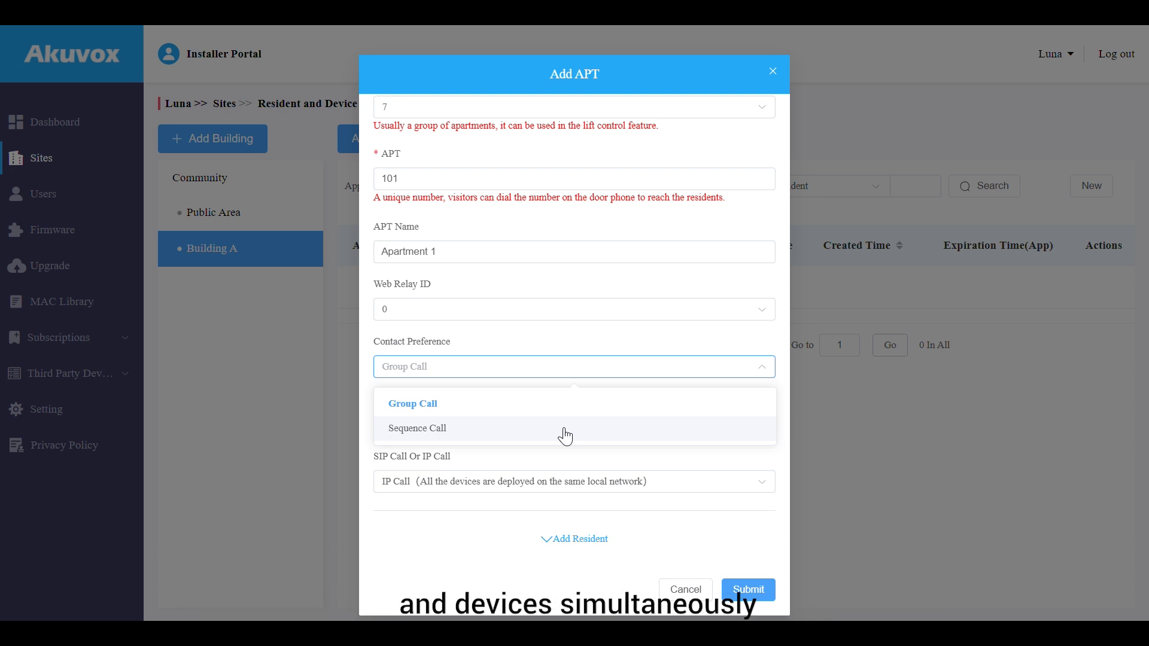
pyautogui.click(565, 436)
pyautogui.click(564, 421)
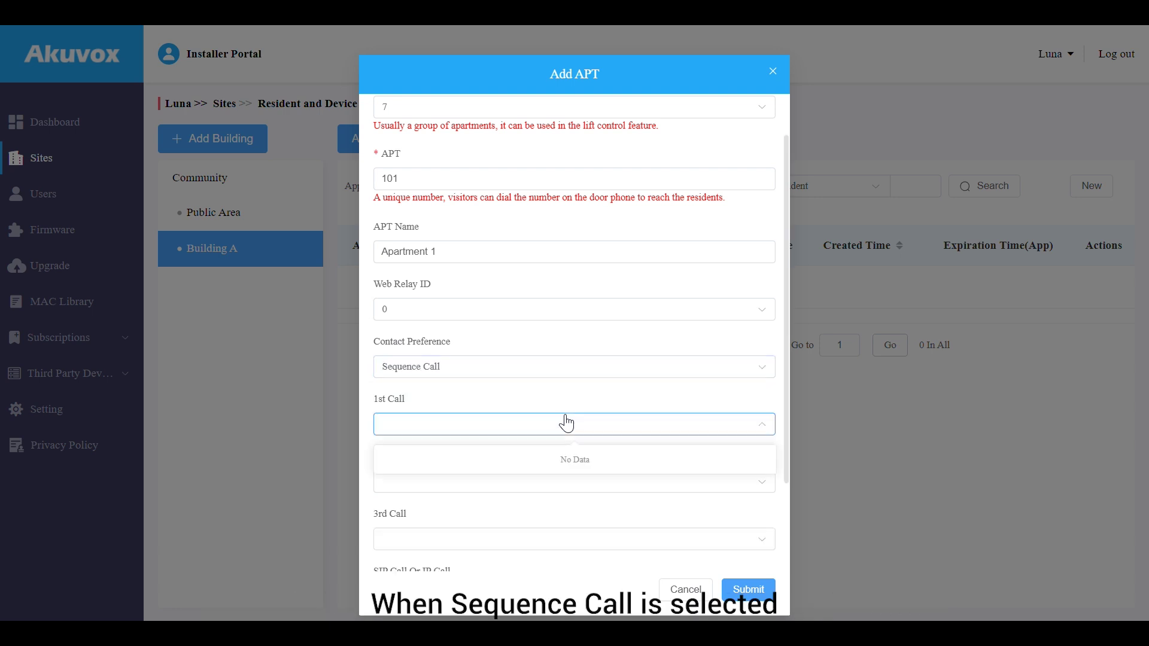
pyautogui.click(565, 418)
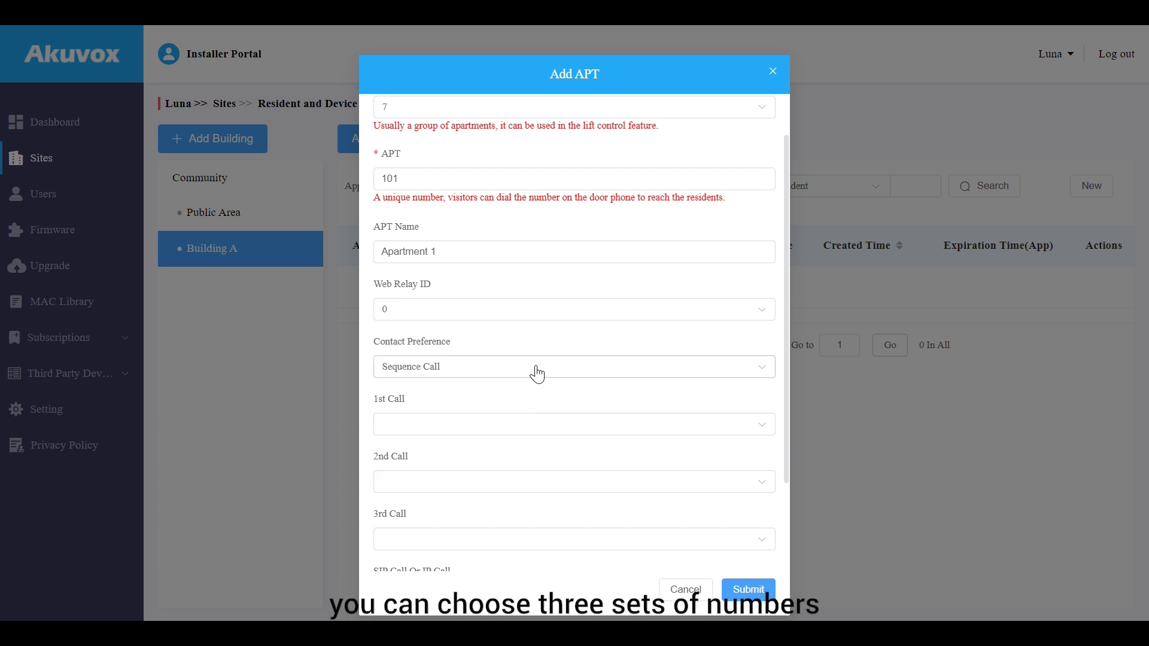
pyautogui.click(535, 368)
pyautogui.click(537, 413)
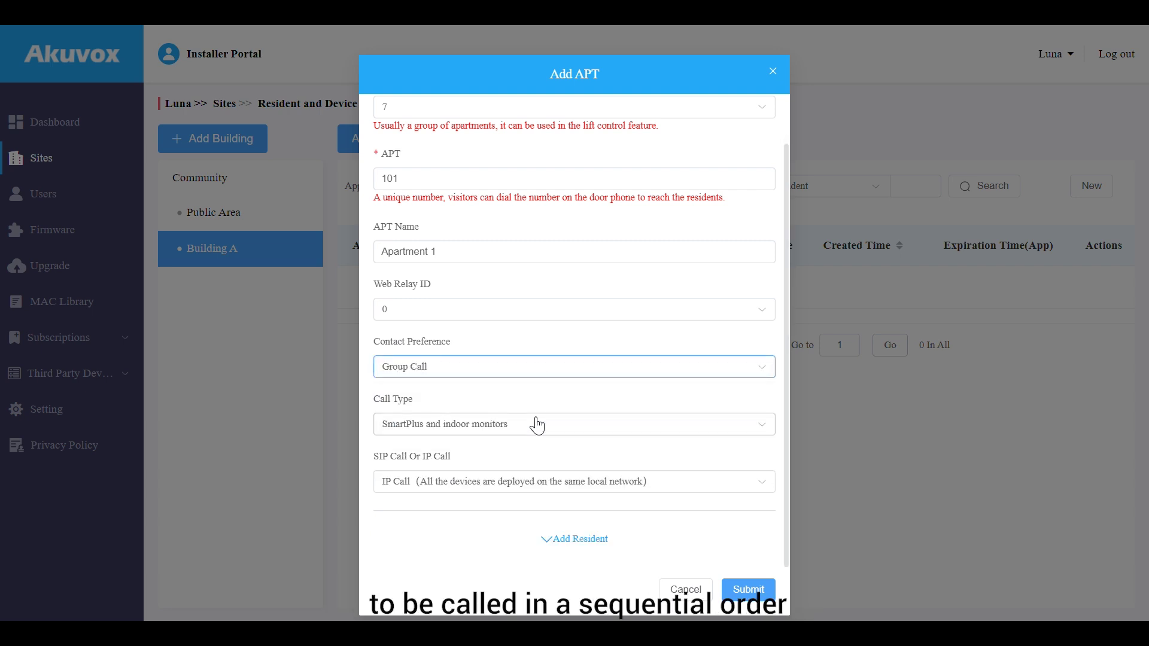
pyautogui.click(536, 423)
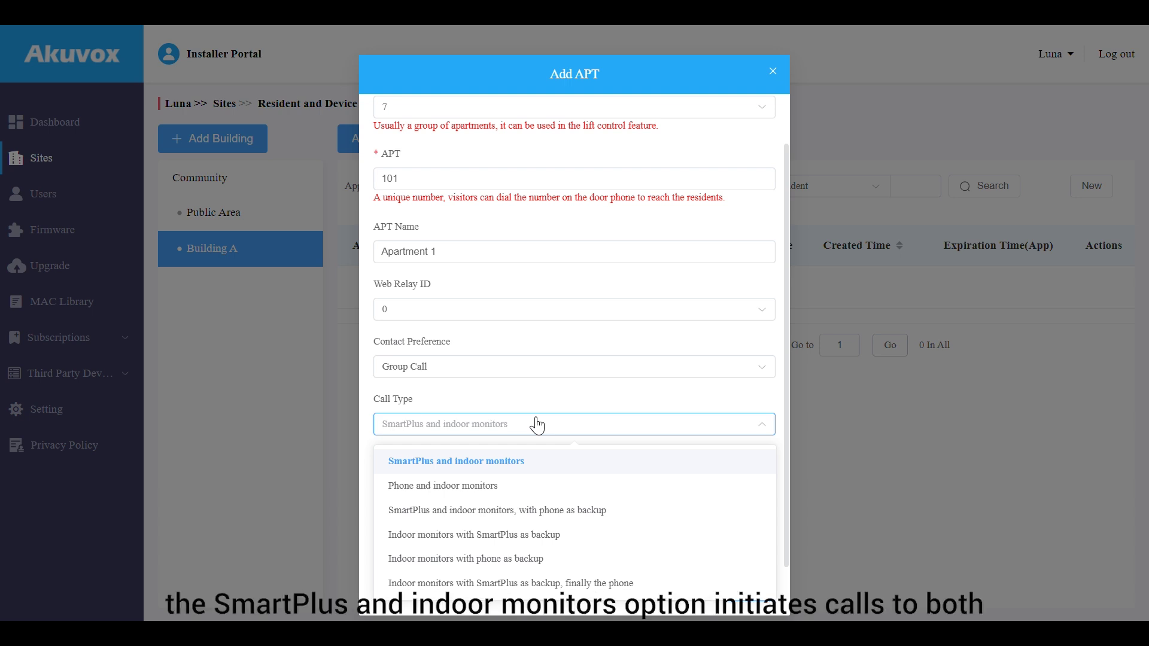
pyautogui.click(537, 424)
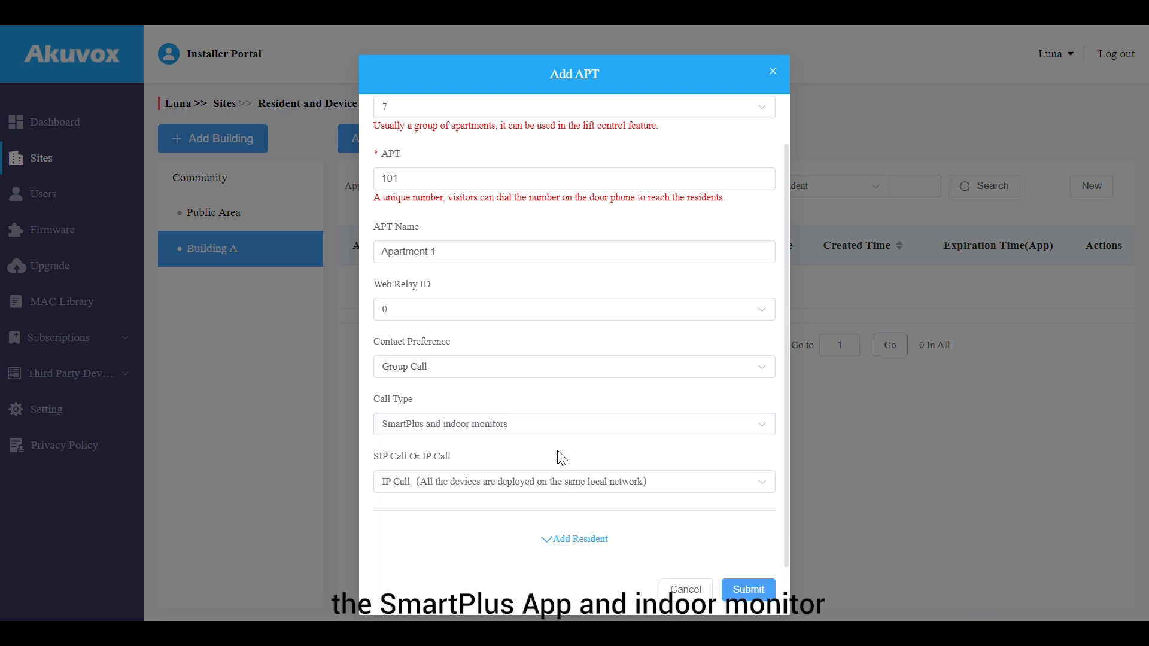
pyautogui.click(568, 489)
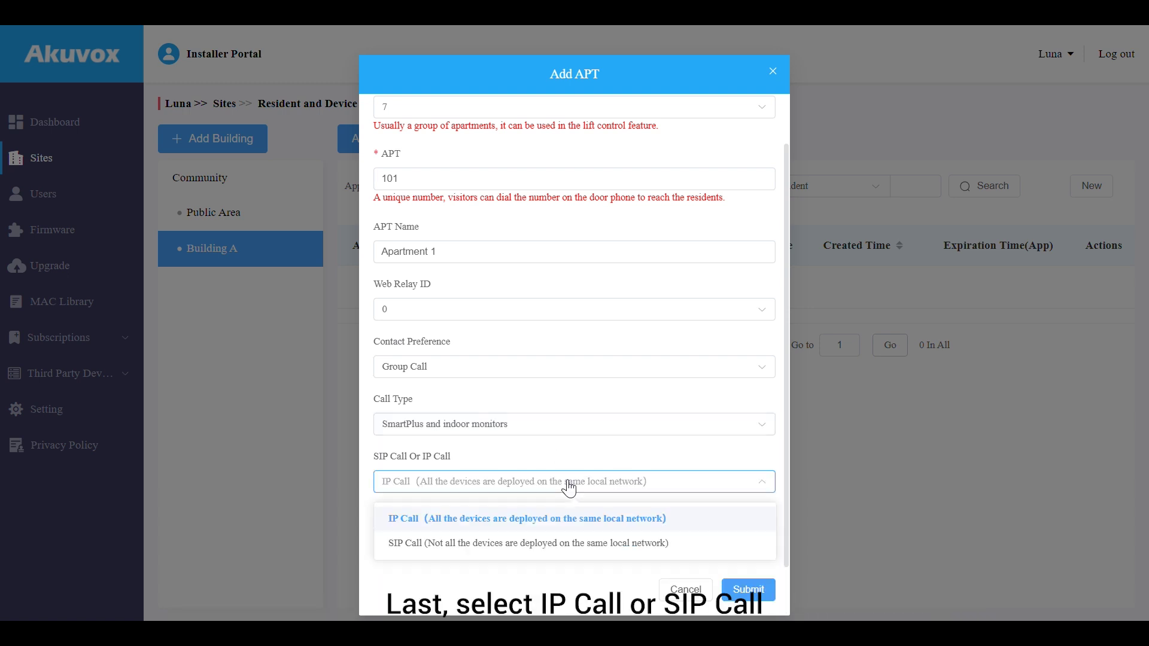
pyautogui.click(561, 518)
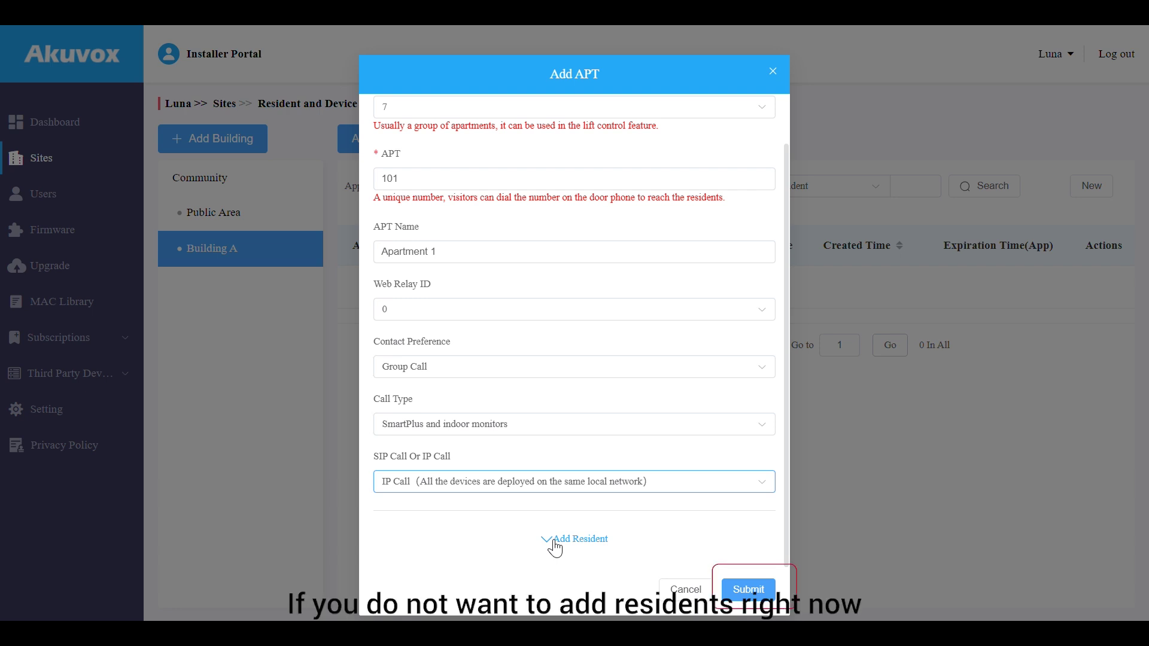
# Fill in the resident's first name, last name and e-mail address for apartment 101
pyautogui.click(554, 542)
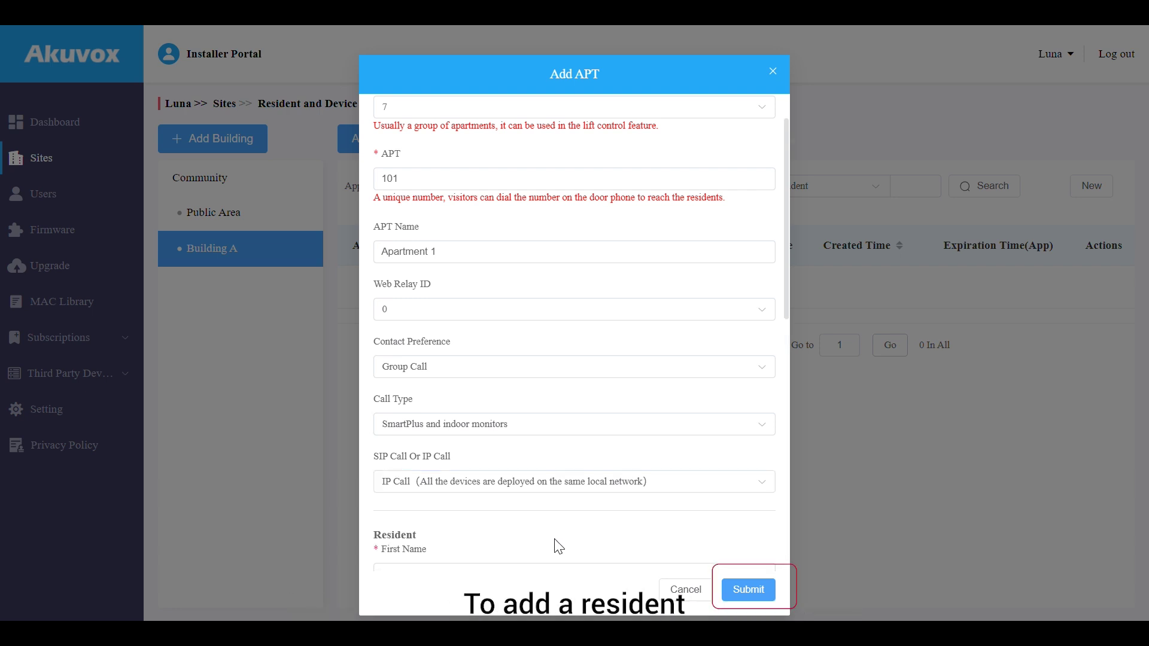
pyautogui.scroll(-3, 562, 527)
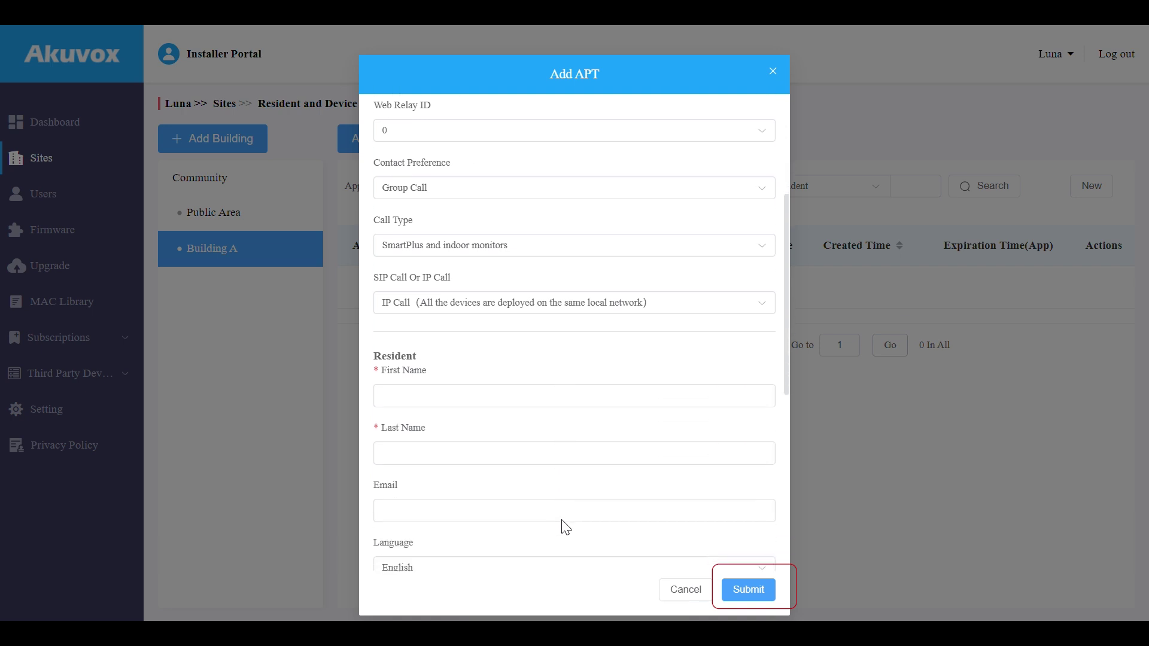
pyautogui.click(595, 391)
pyautogui.write('Judy')
pyautogui.click(584, 451)
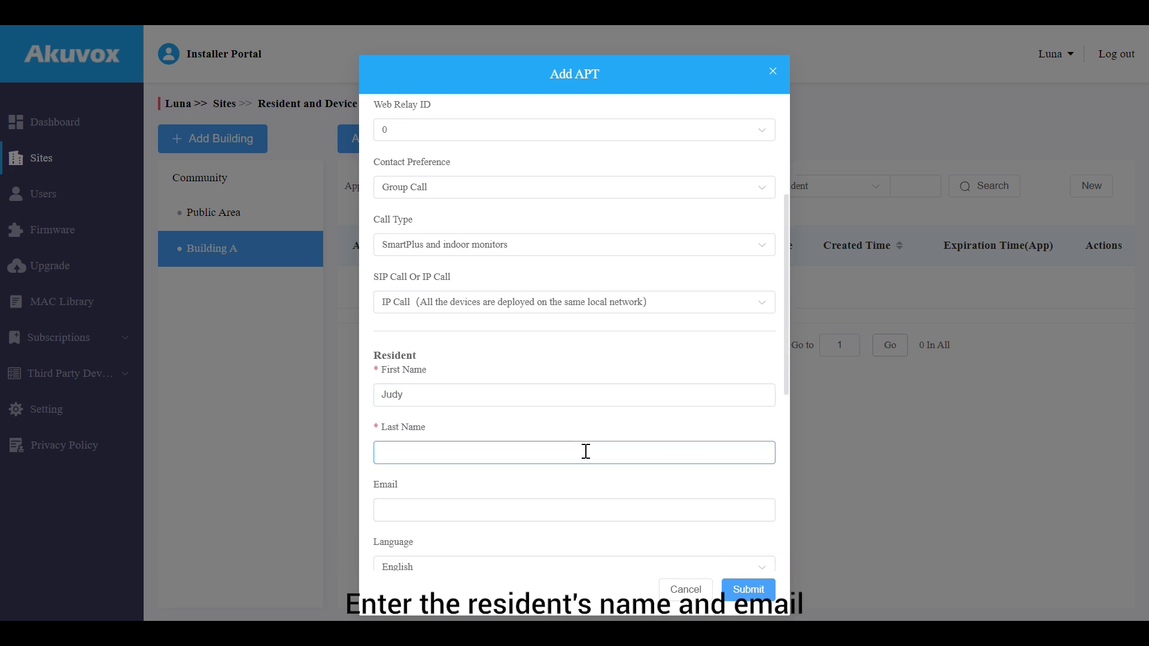
pyautogui.write('Z')
pyautogui.click(584, 510)
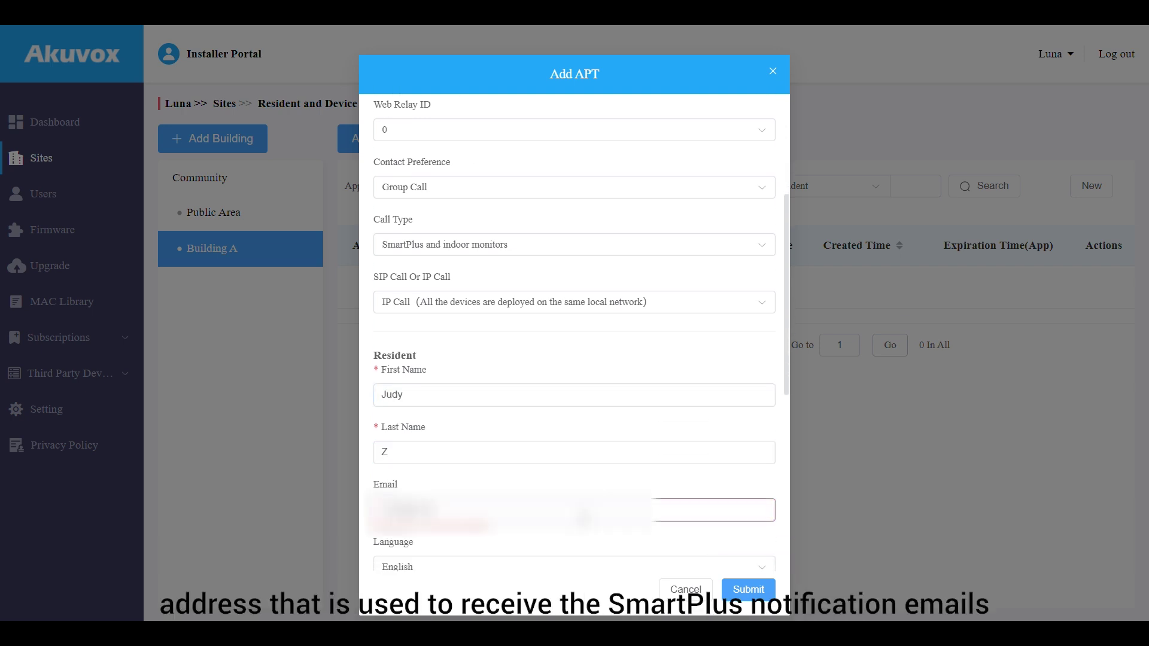
# Keep English as email language, set country to (+297) Aruba, enter the mobile number, and submit
pyautogui.scroll(-3, 583, 517)
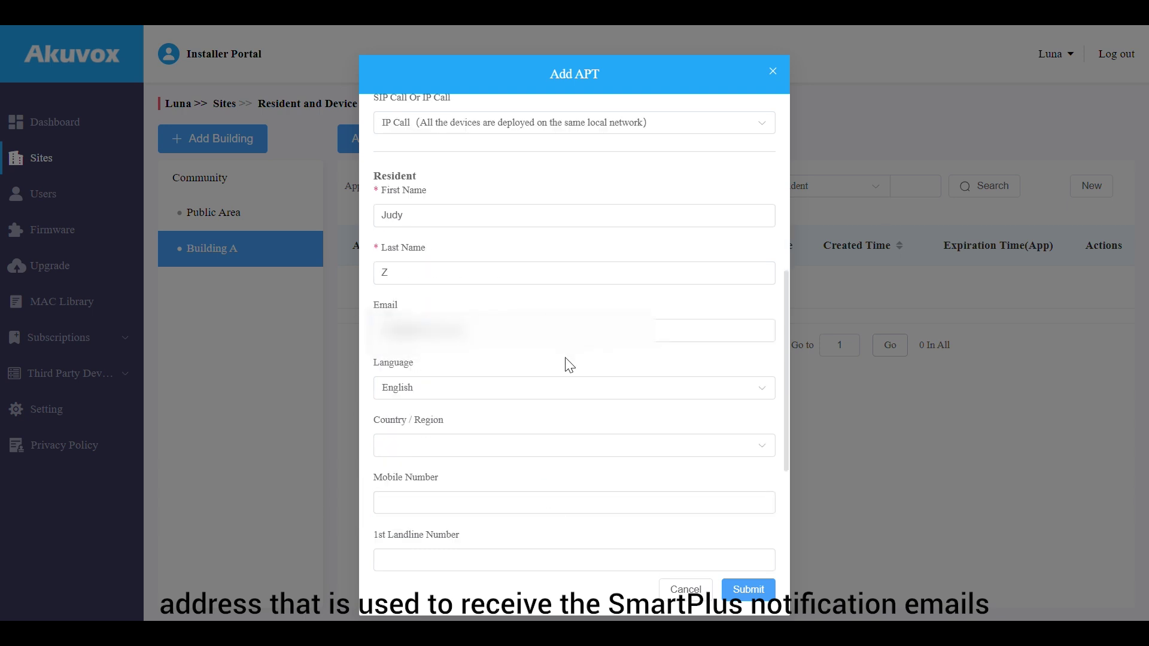
pyautogui.click(572, 388)
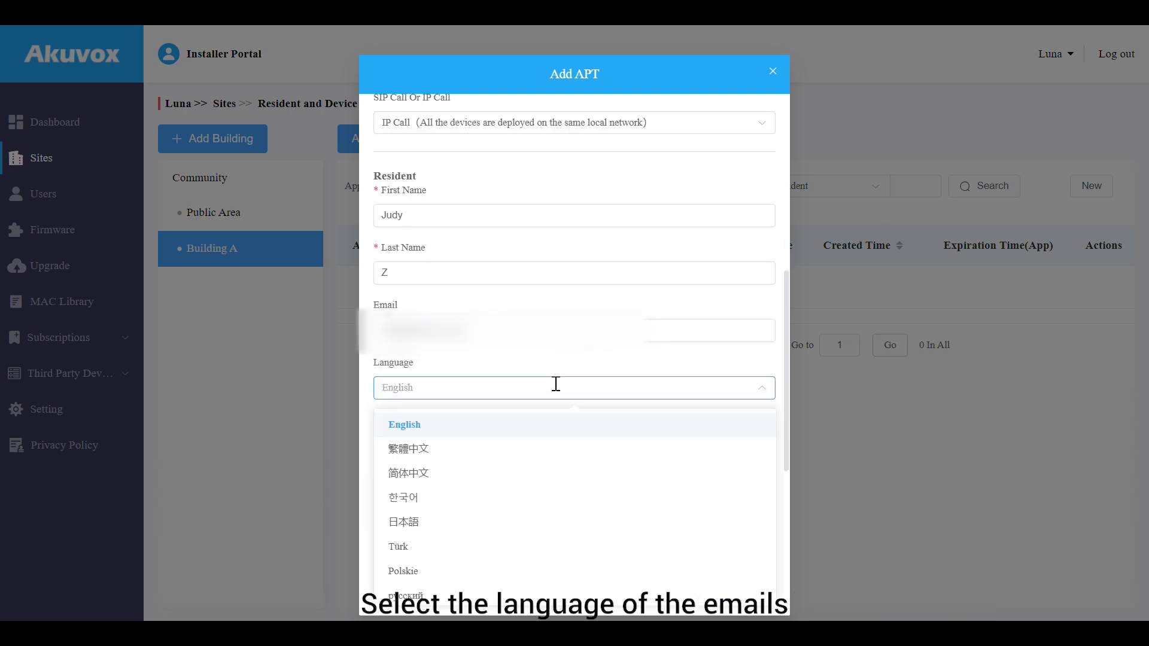
pyautogui.click(553, 434)
pyautogui.click(549, 447)
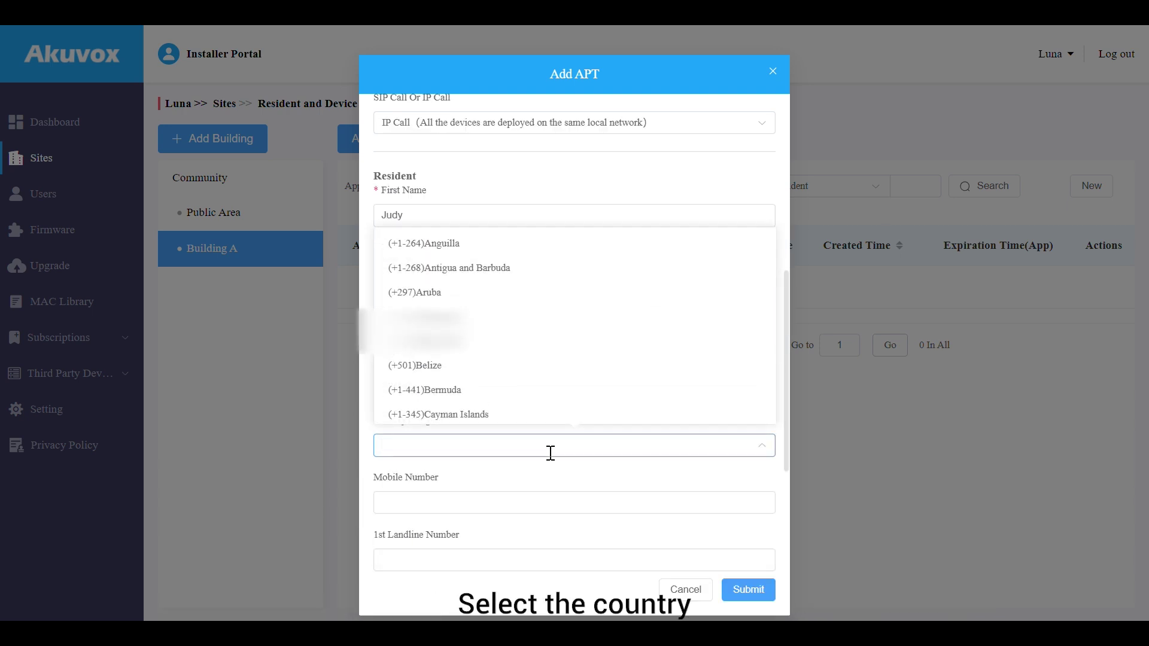
pyautogui.click(546, 293)
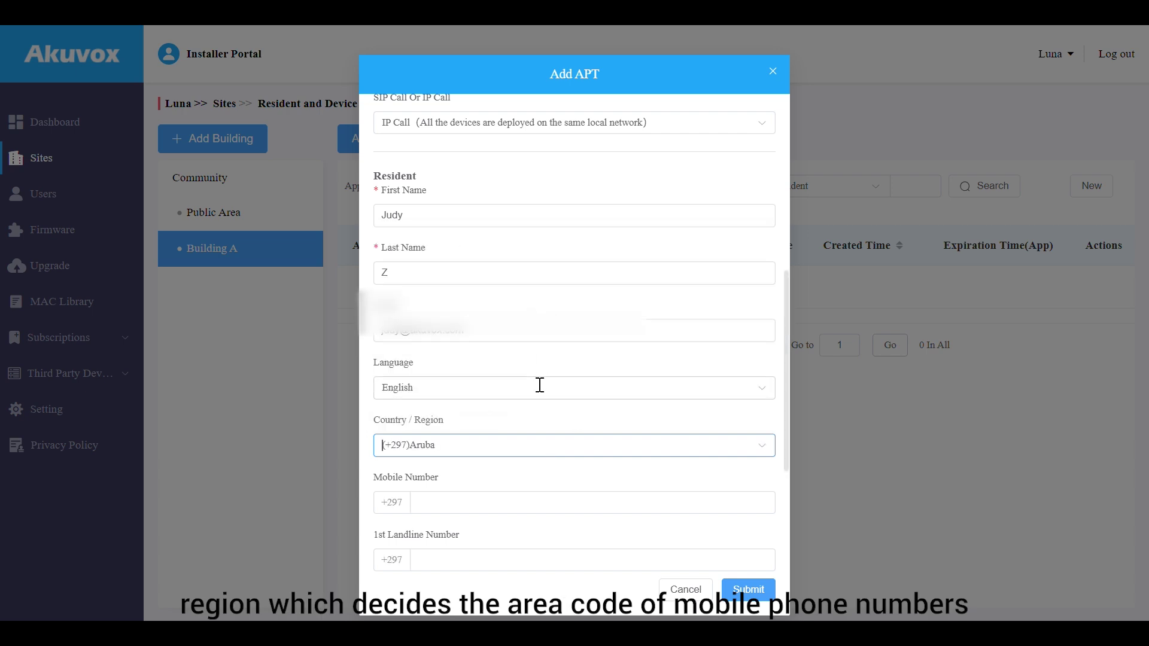
pyautogui.scroll(-3, 539, 385)
pyautogui.click(539, 321)
pyautogui.write('12')
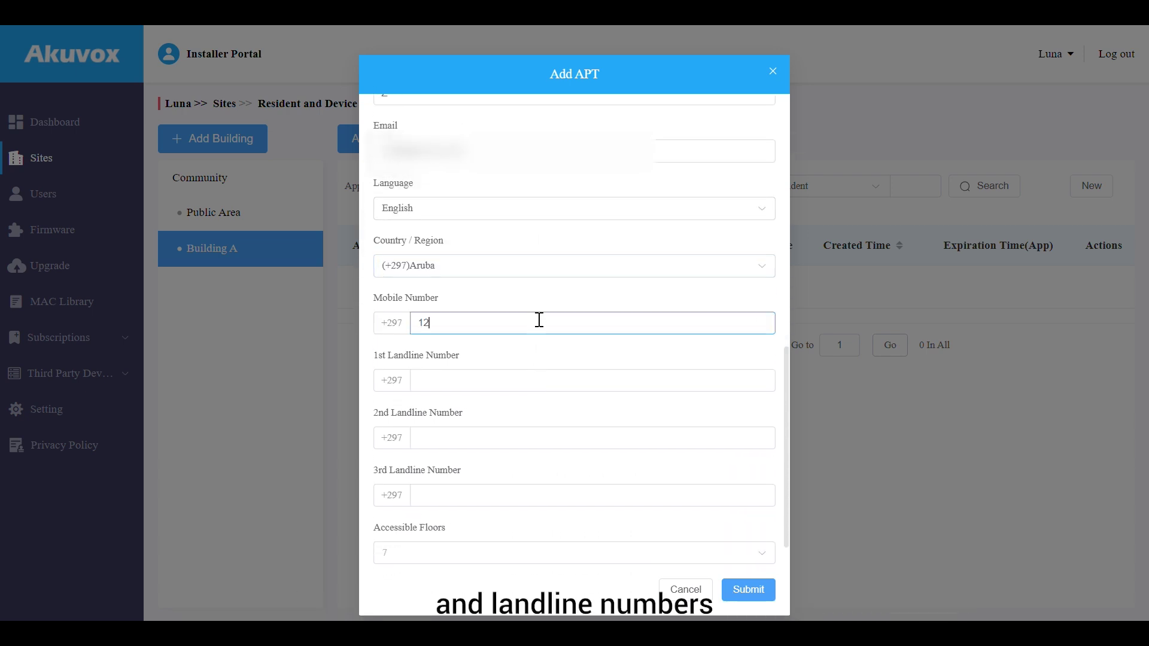
pyautogui.write('345677')
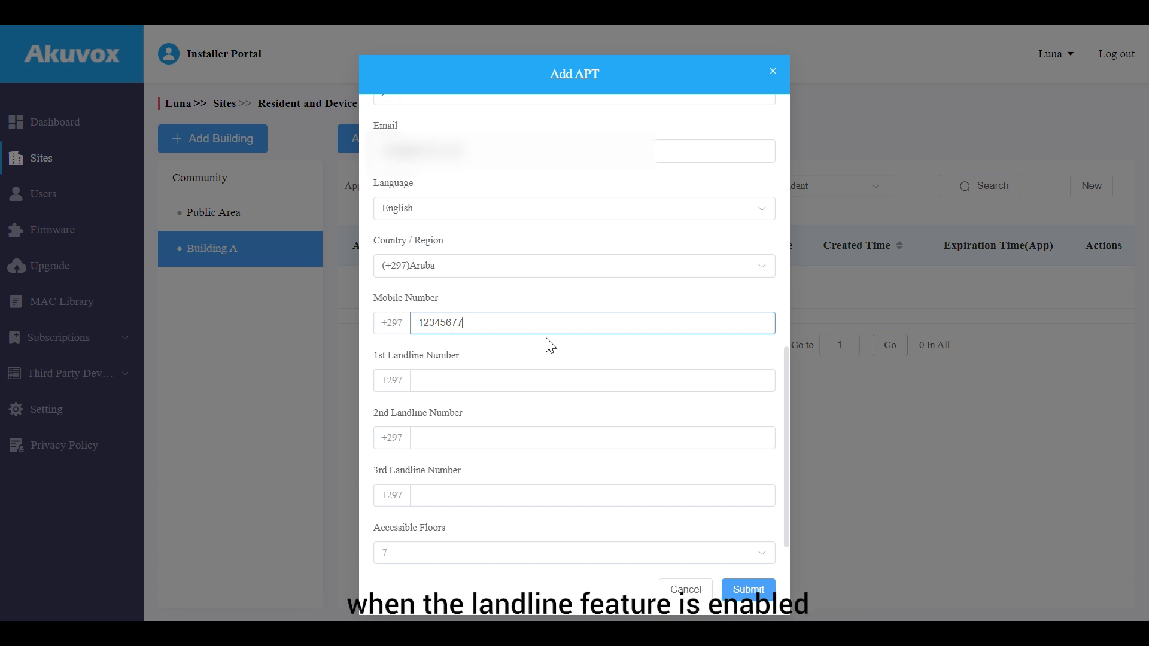
pyautogui.click(551, 346)
pyautogui.scroll(-2, 546, 341)
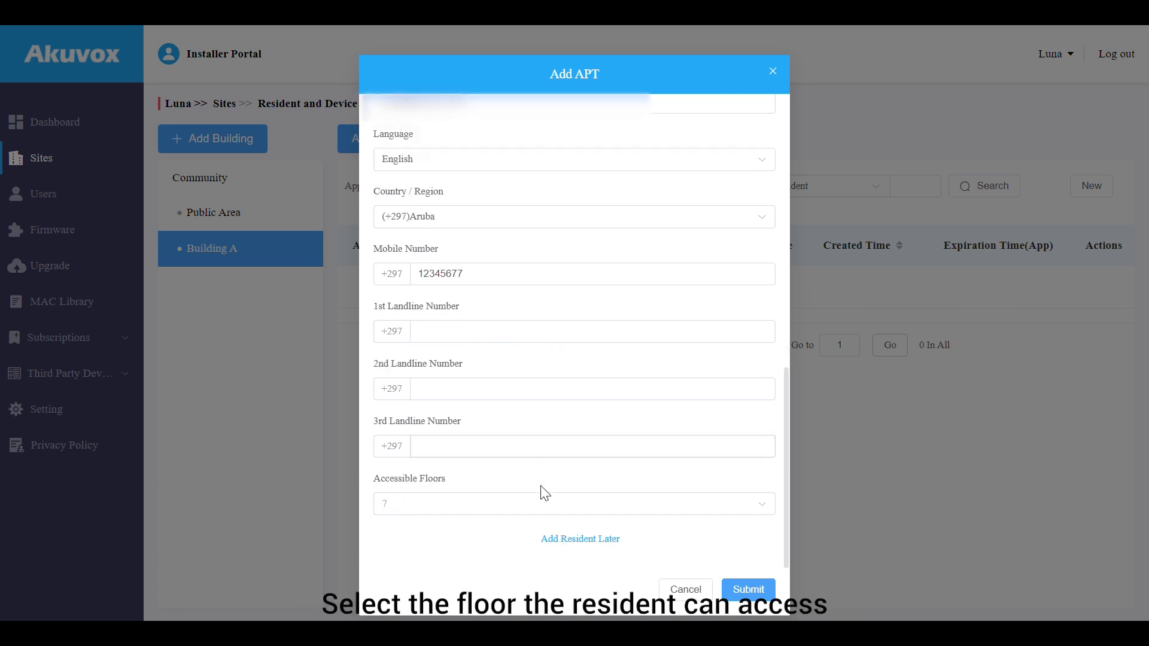
pyautogui.click(750, 591)
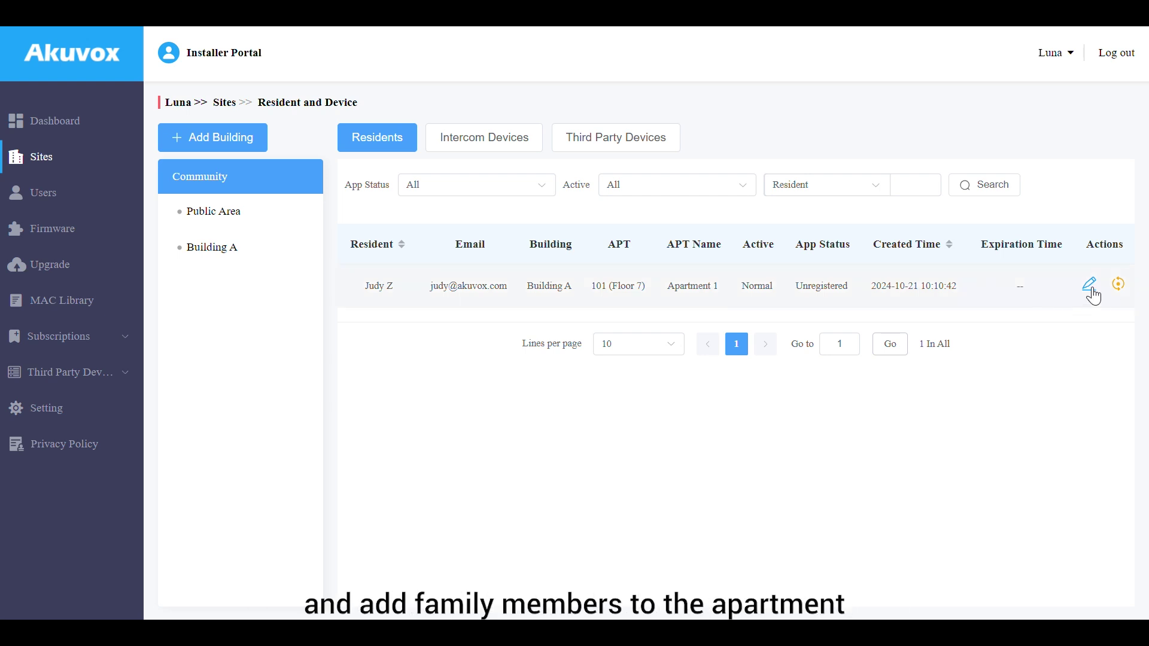
# Open apartment 101's details, dismiss the Edit APT form unchanged, and scroll to the empty Family Member list
pyautogui.click(1090, 287)
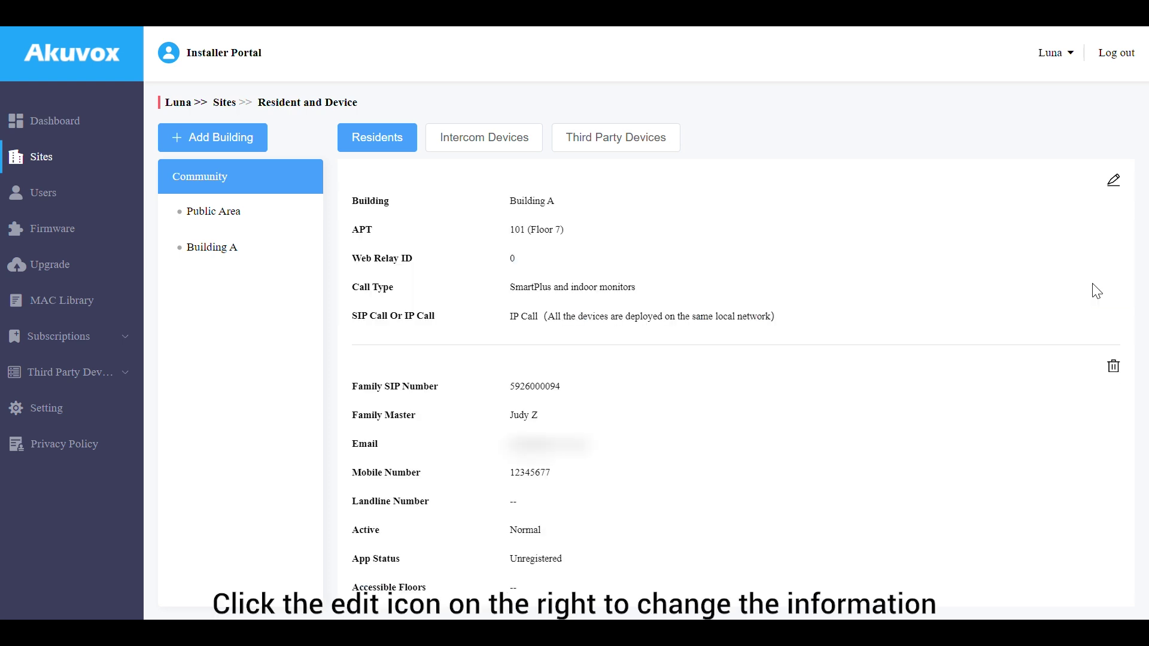
pyautogui.click(1115, 182)
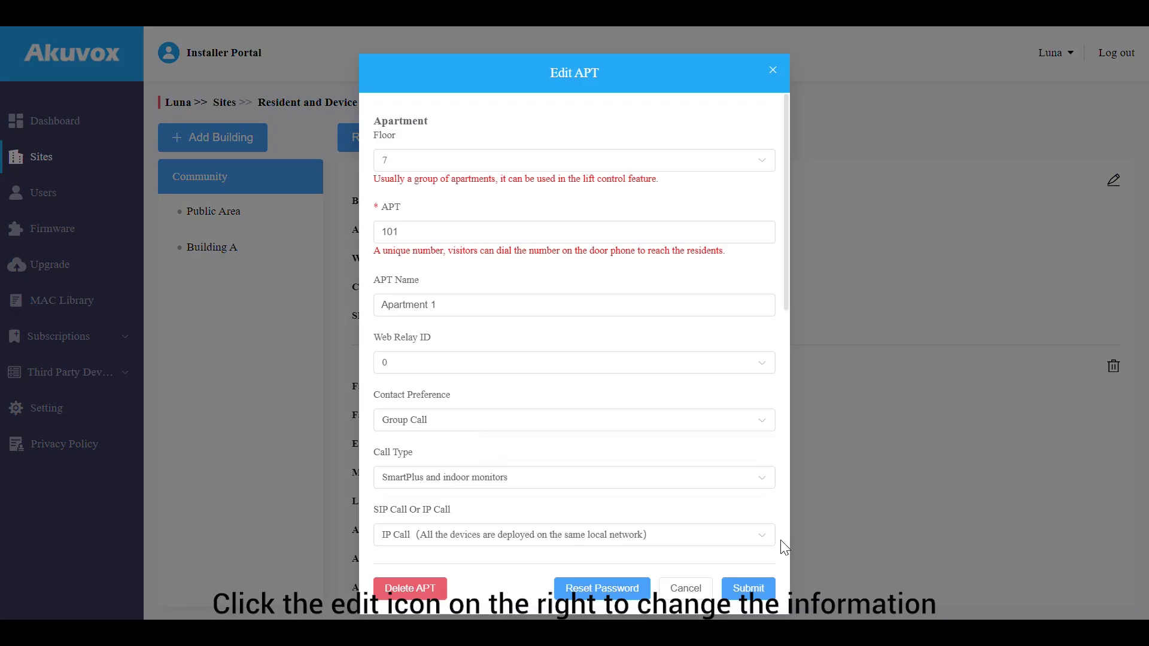
pyautogui.click(773, 70)
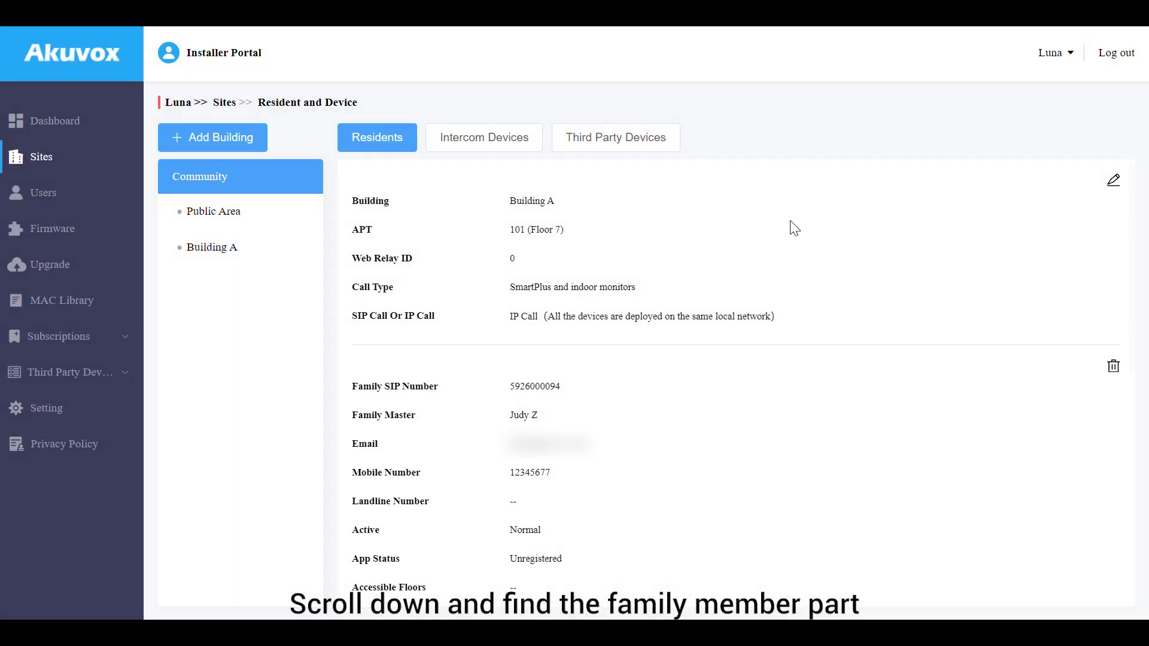
pyautogui.scroll(-5, 778, 359)
pyautogui.scroll(-2, 778, 368)
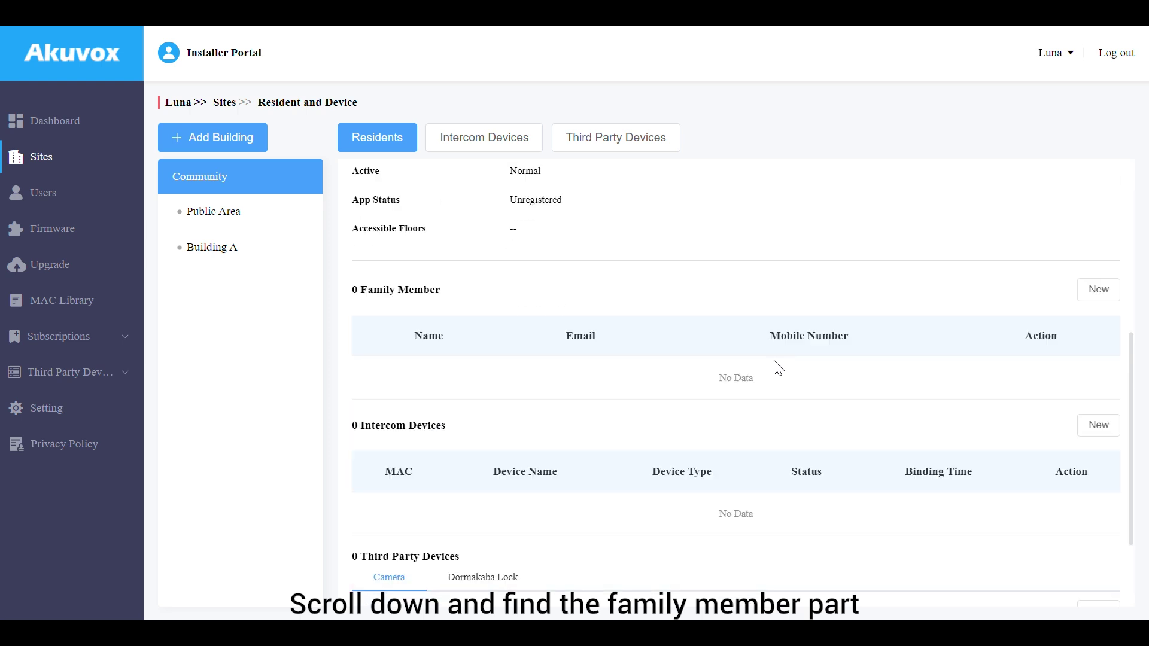
# Start a new family member for apartment 101 and enter their first name, last name and e-mail
pyautogui.click(1095, 290)
pyautogui.click(718, 146)
pyautogui.write('Lily')
pyautogui.click(749, 204)
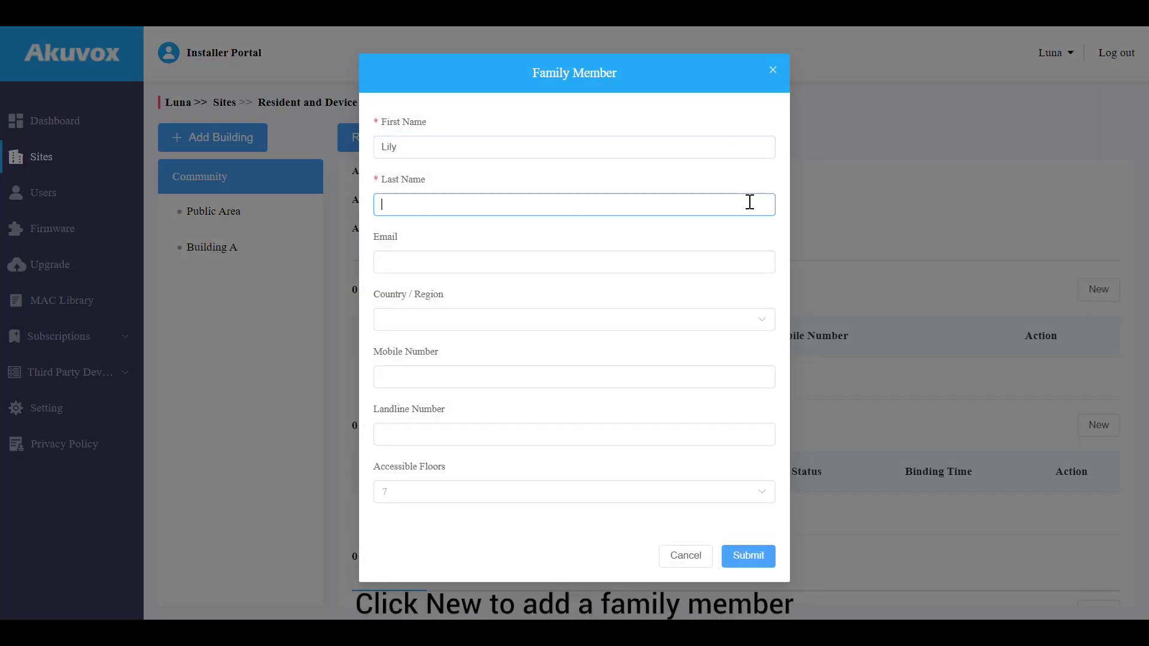
pyautogui.write('Z')
pyautogui.click(717, 260)
pyautogui.write('lily')
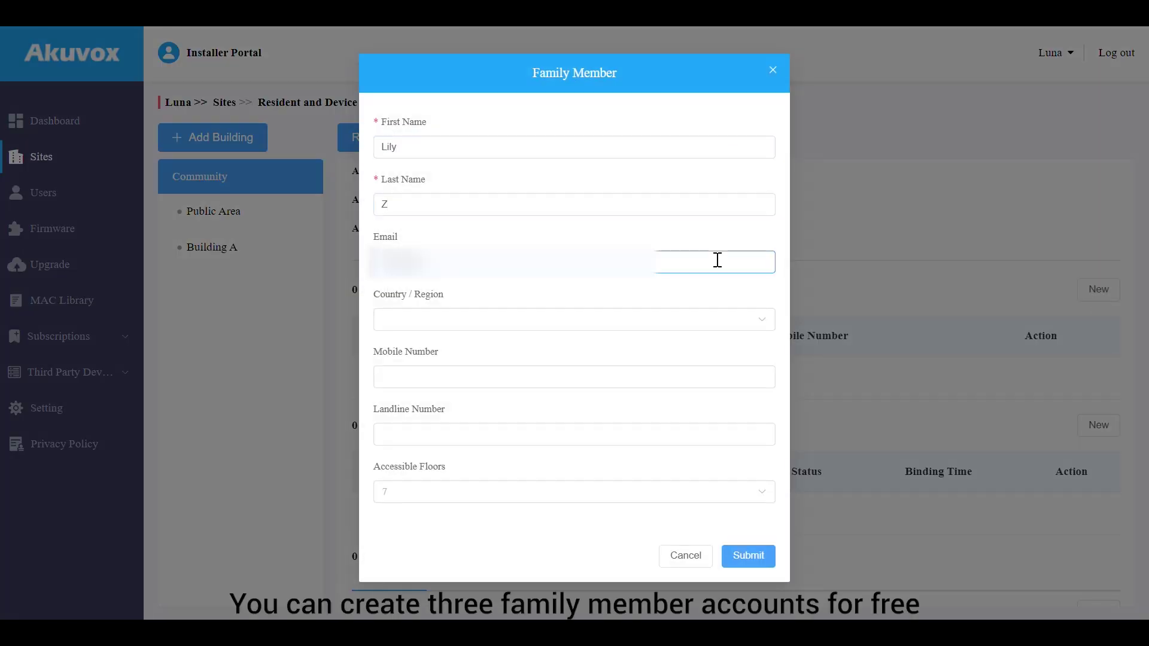
# Set the family member's country to (+297) Aruba, enter their mobile number, and submit
pyautogui.click(728, 321)
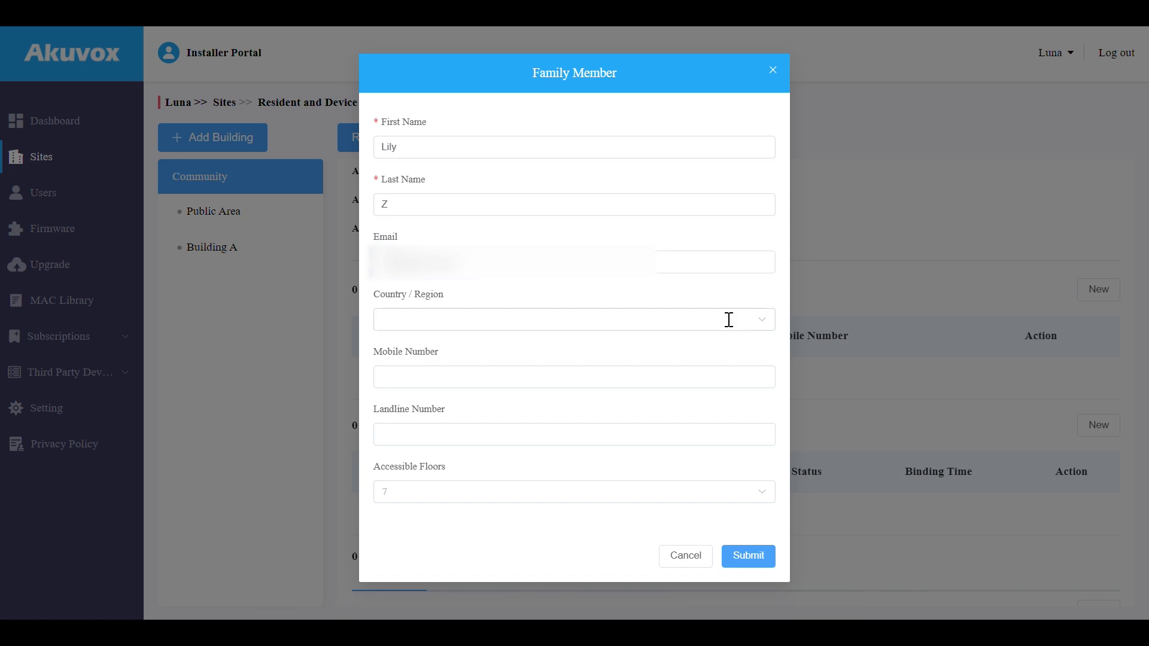
pyautogui.click(708, 412)
pyautogui.click(695, 377)
pyautogui.write('12323232')
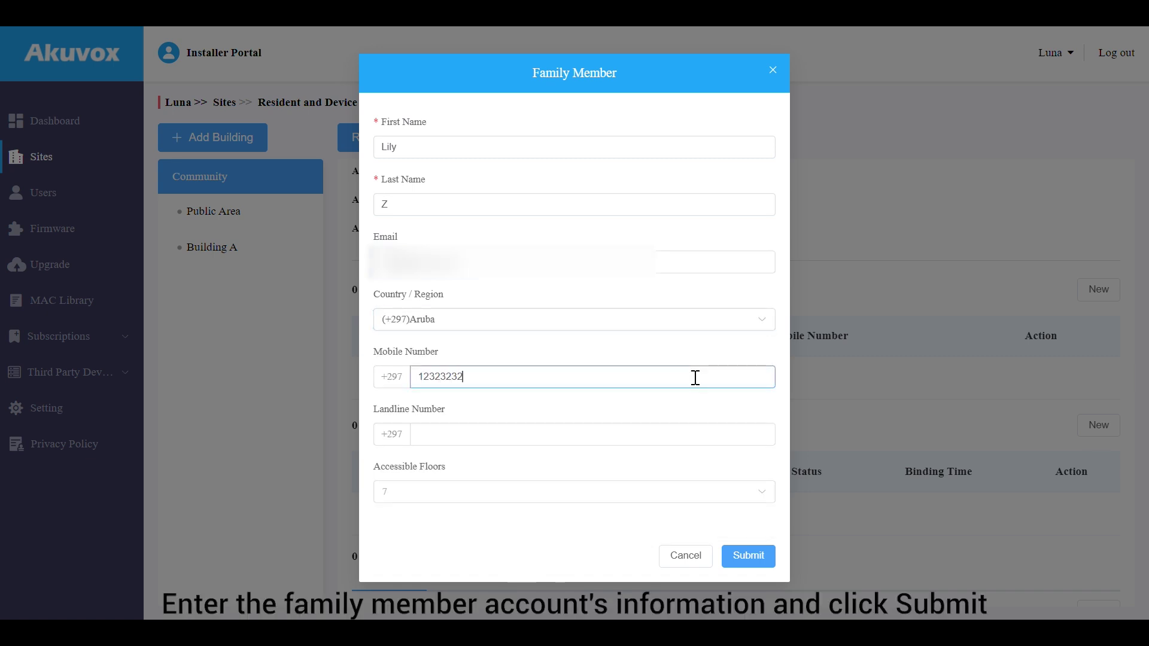
pyautogui.click(694, 401)
pyautogui.click(745, 556)
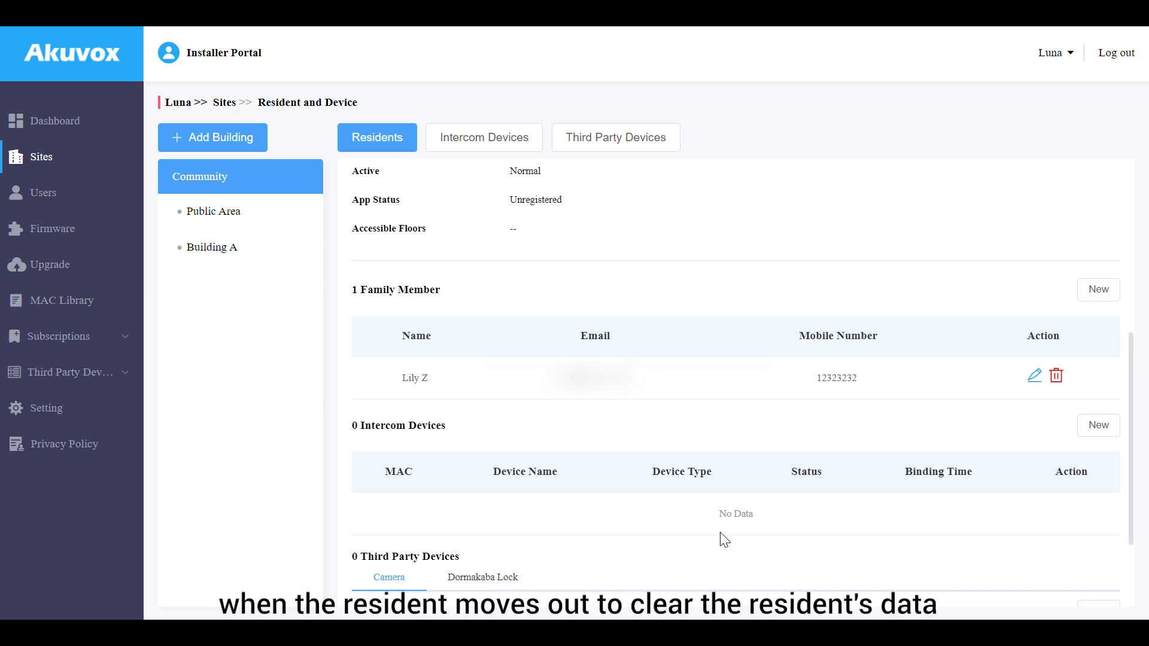
# Return to Building A's apartments and cancel the reset warning for apartment 101
pyautogui.click(277, 255)
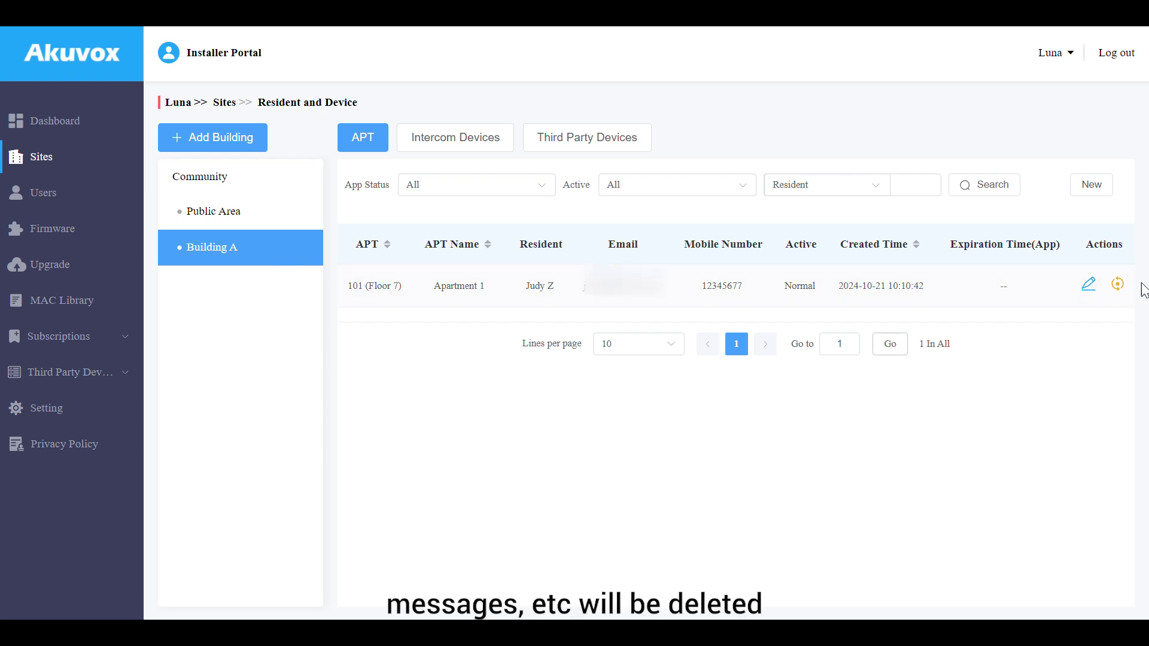
pyautogui.click(1117, 284)
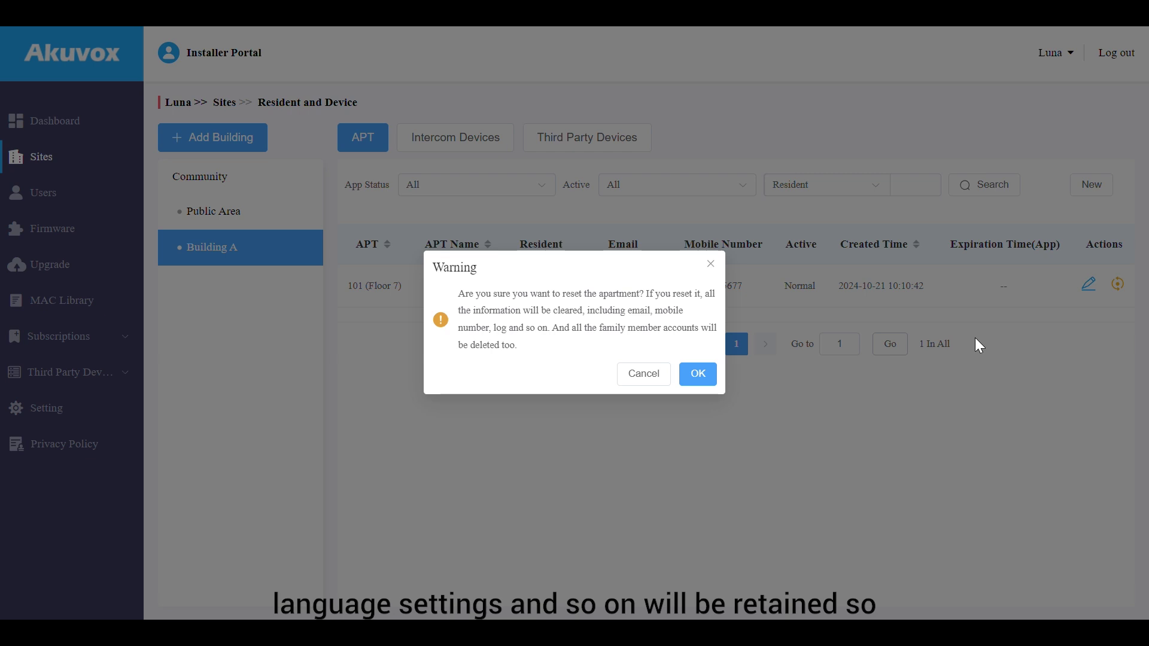
pyautogui.click(628, 378)
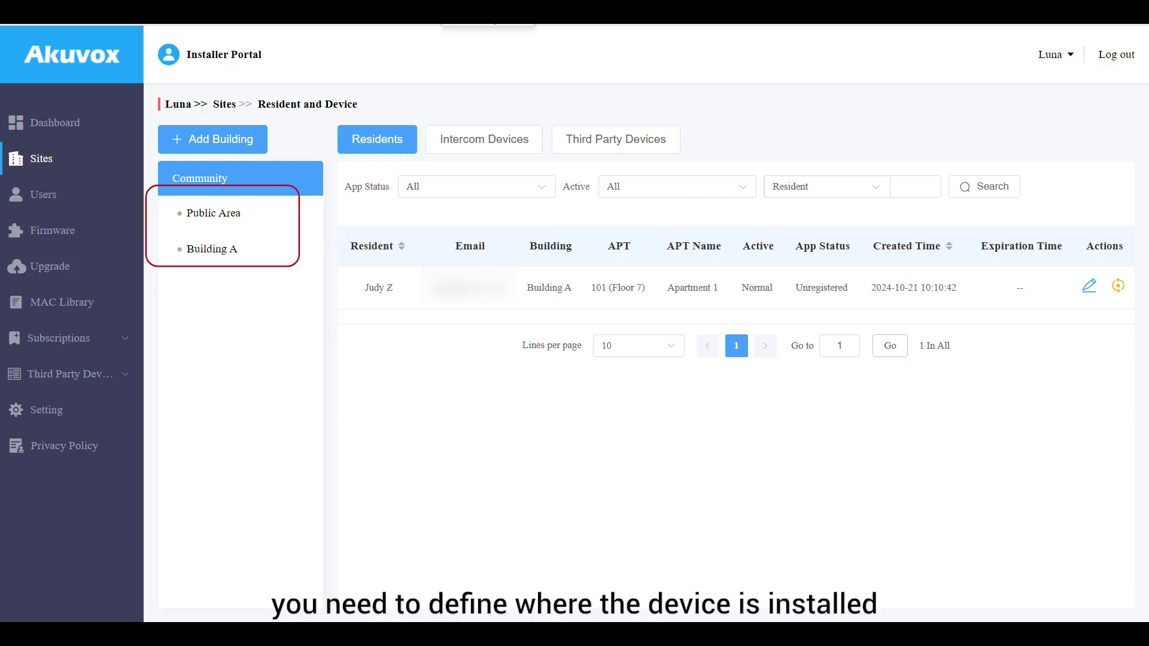
# Open the Add Device form from Building A's Intercom Devices list
pyautogui.click(488, 144)
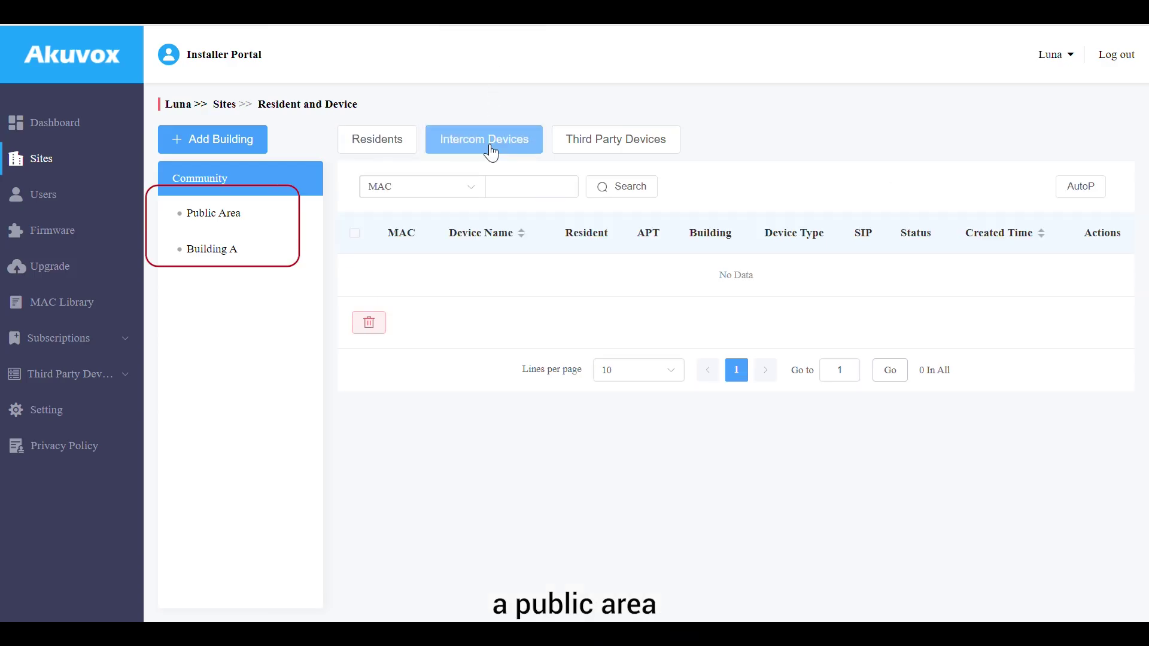
pyautogui.click(263, 248)
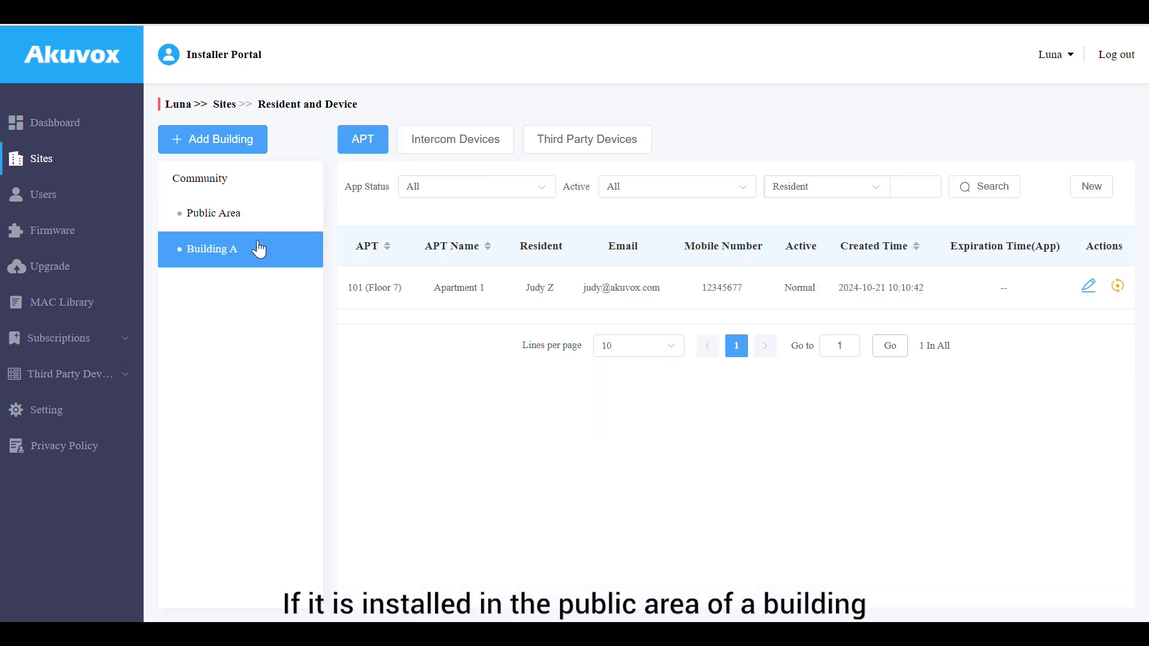
pyautogui.click(482, 148)
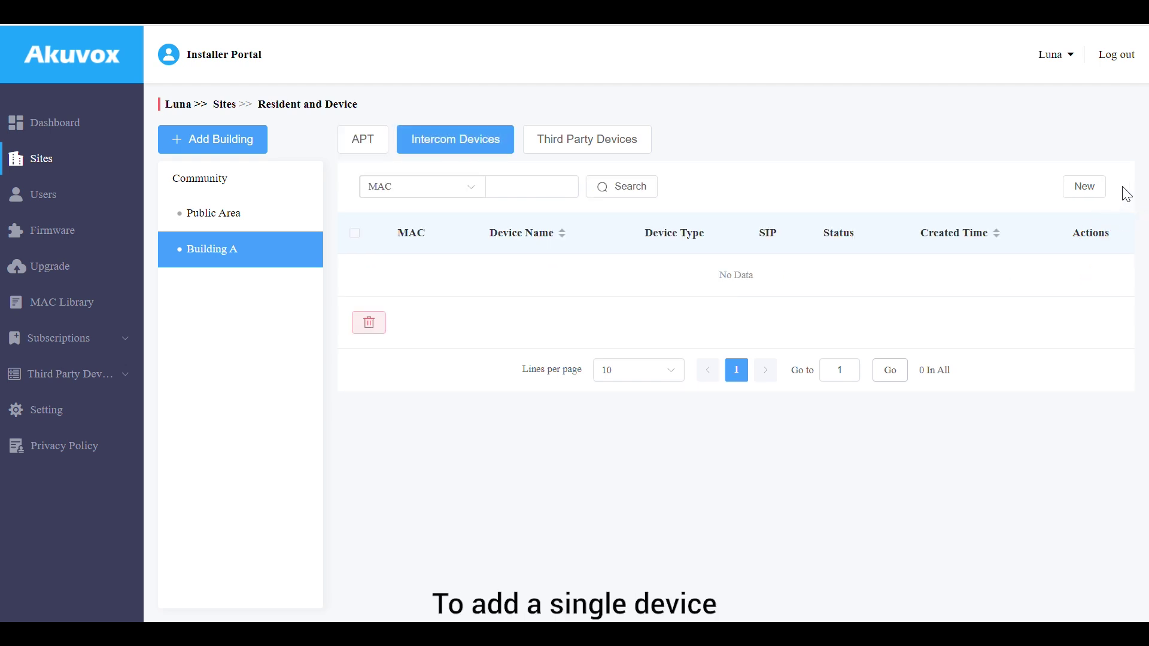
pyautogui.click(1088, 192)
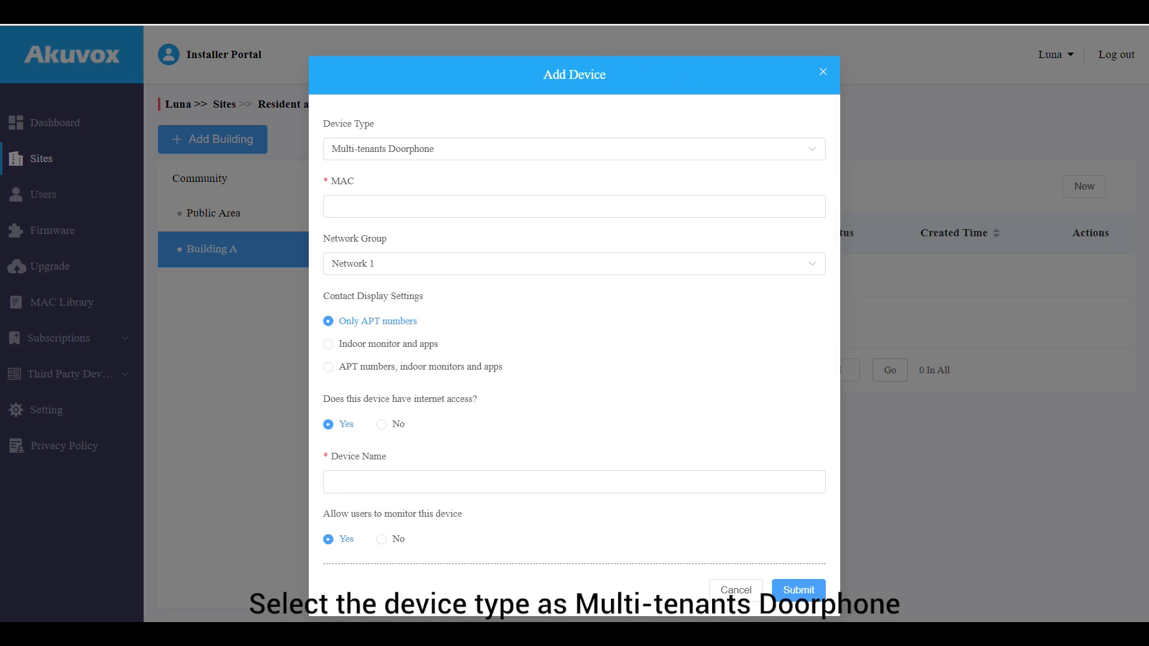
# Enter MAC address 0C11050073D9 for the new doorphone and keep Network 1 as its network group
pyautogui.click(481, 206)
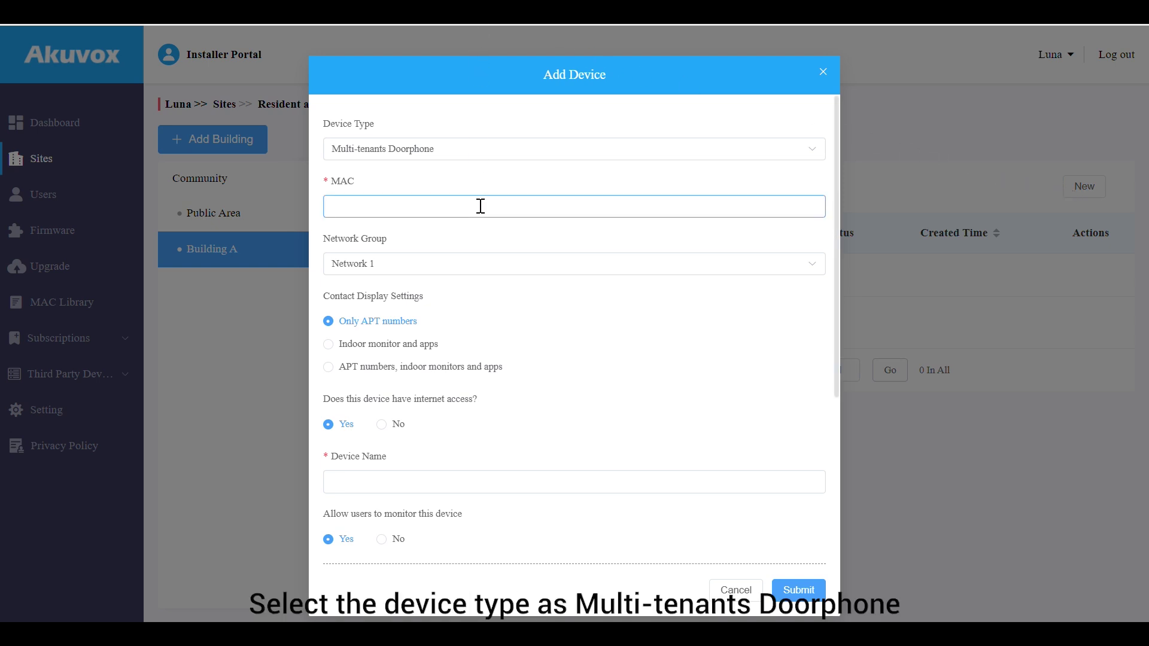
pyautogui.write('0C11050073D9')
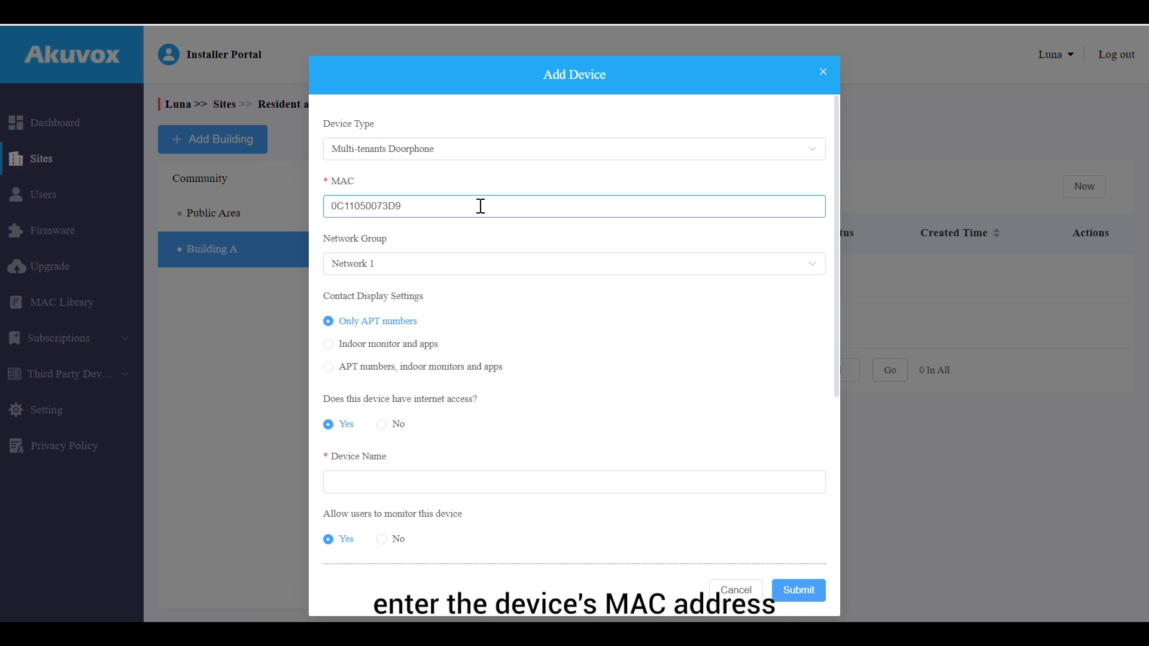
pyautogui.click(504, 272)
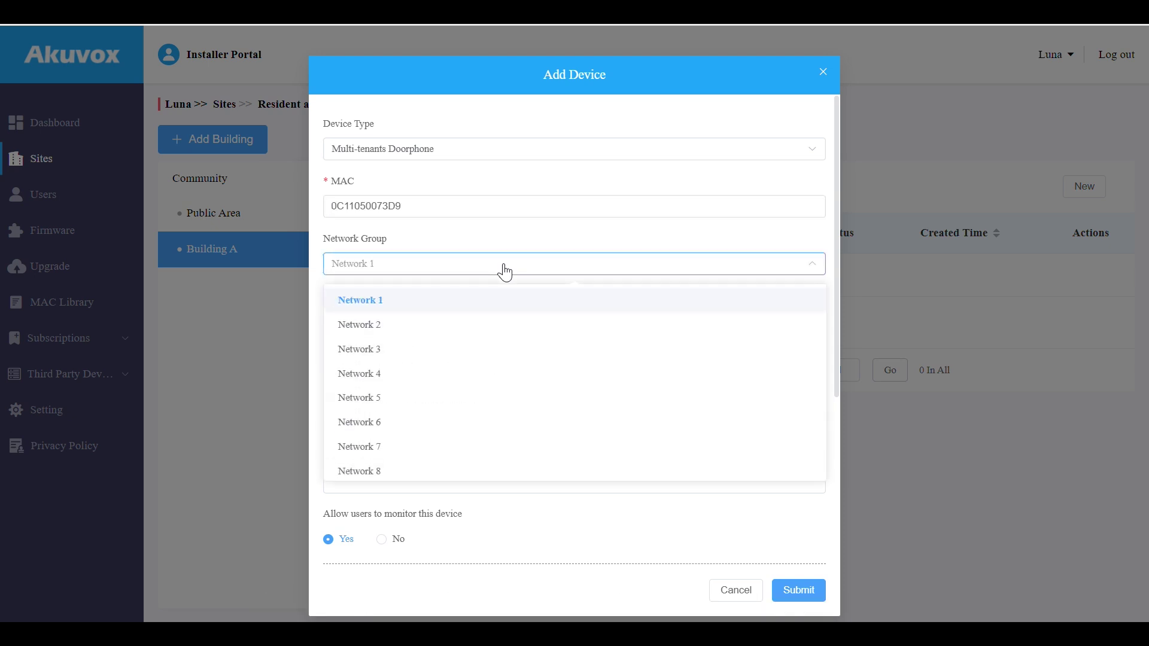
pyautogui.click(508, 300)
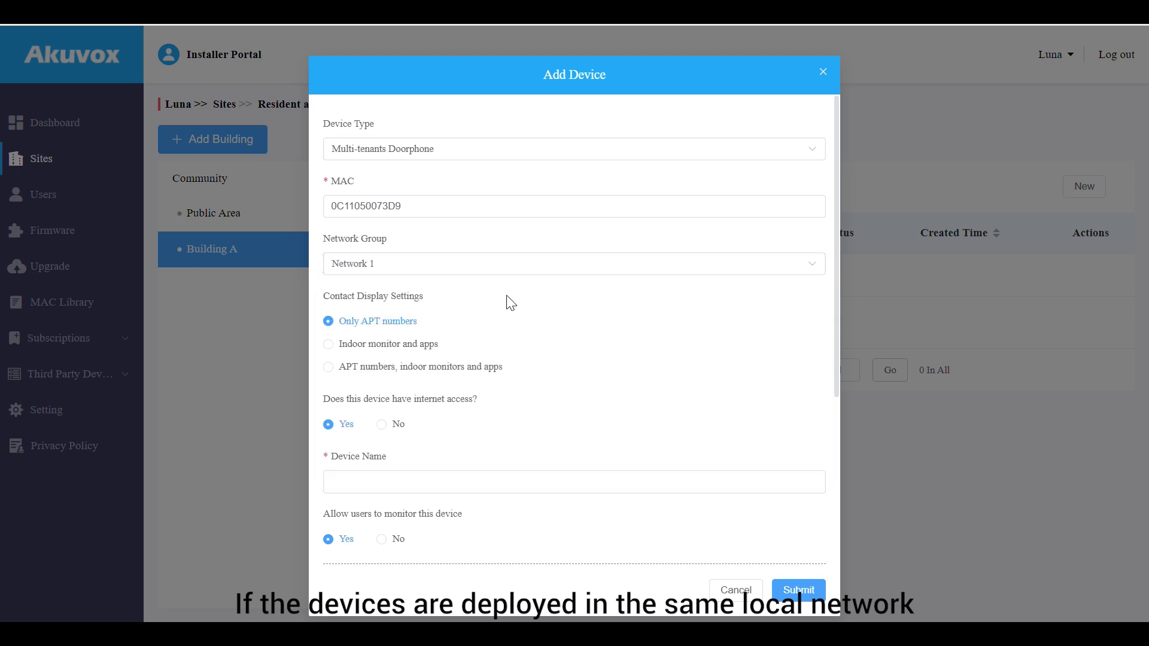
pyautogui.scroll(-2, 509, 300)
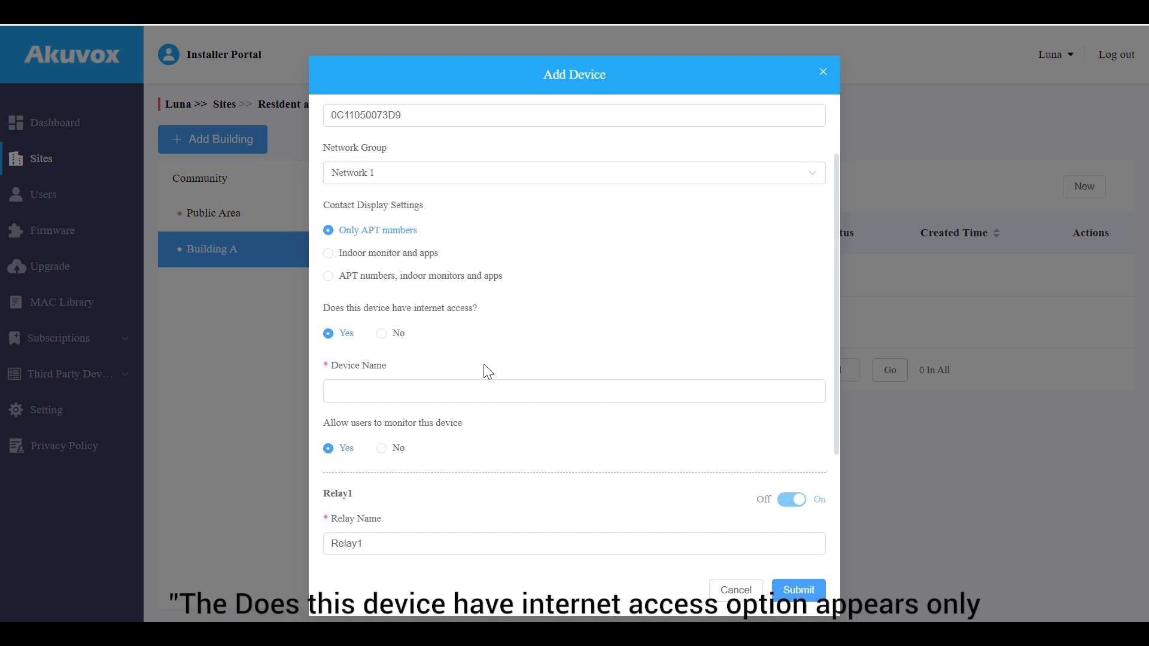
pyautogui.scroll(-2, 487, 368)
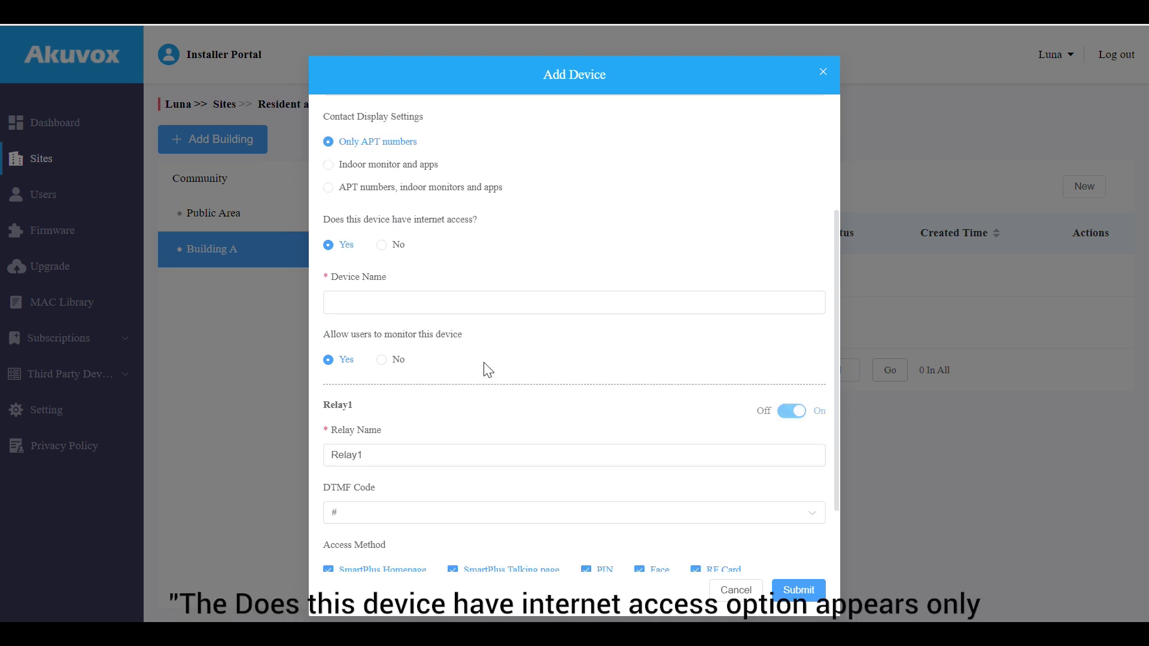
# Name the device Door, rename Relay1 to Front Door, and add a second relay
pyautogui.click(491, 304)
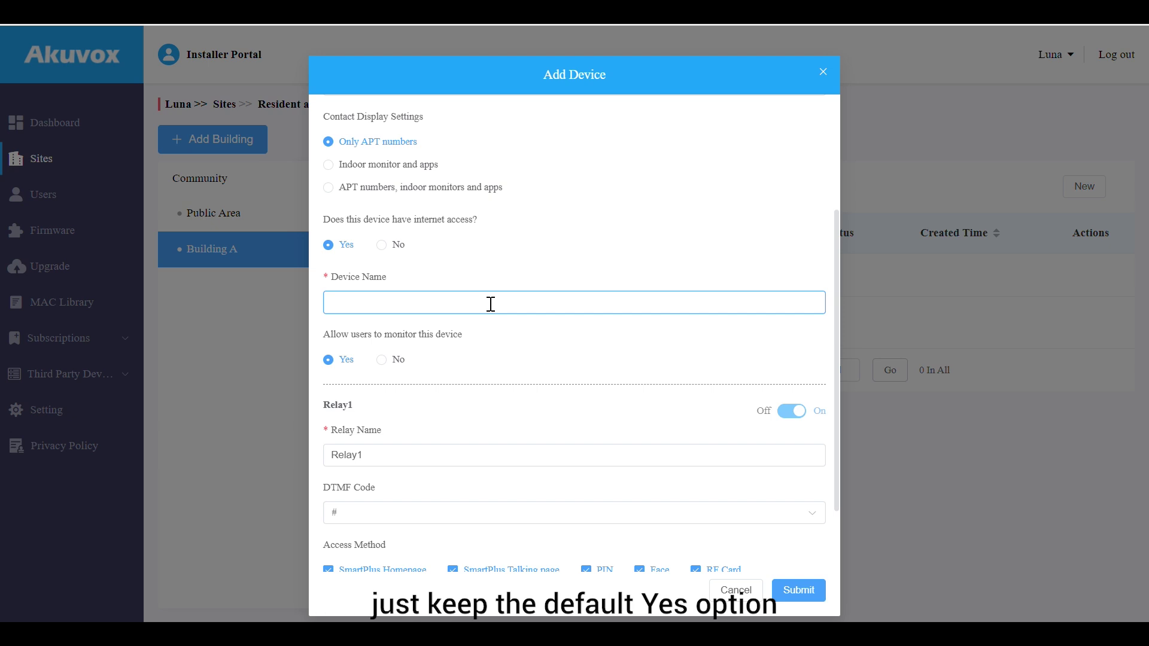
pyautogui.write('Door')
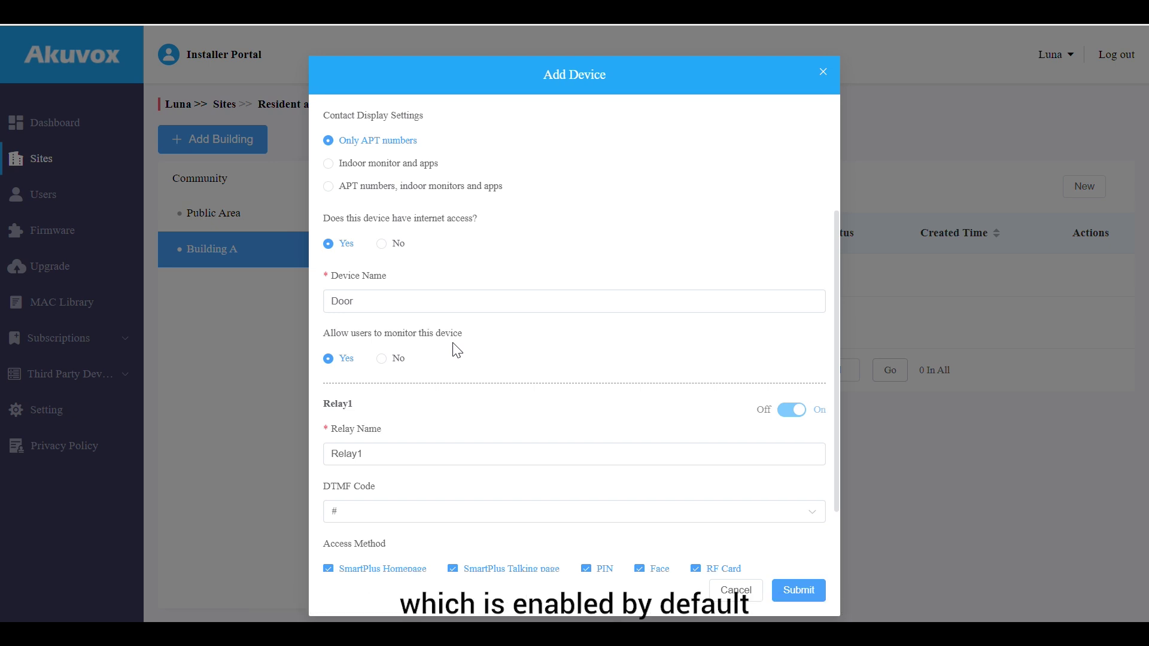
pyautogui.scroll(-2, 457, 351)
pyautogui.doubleClick(347, 365)
pyautogui.write('Front Door')
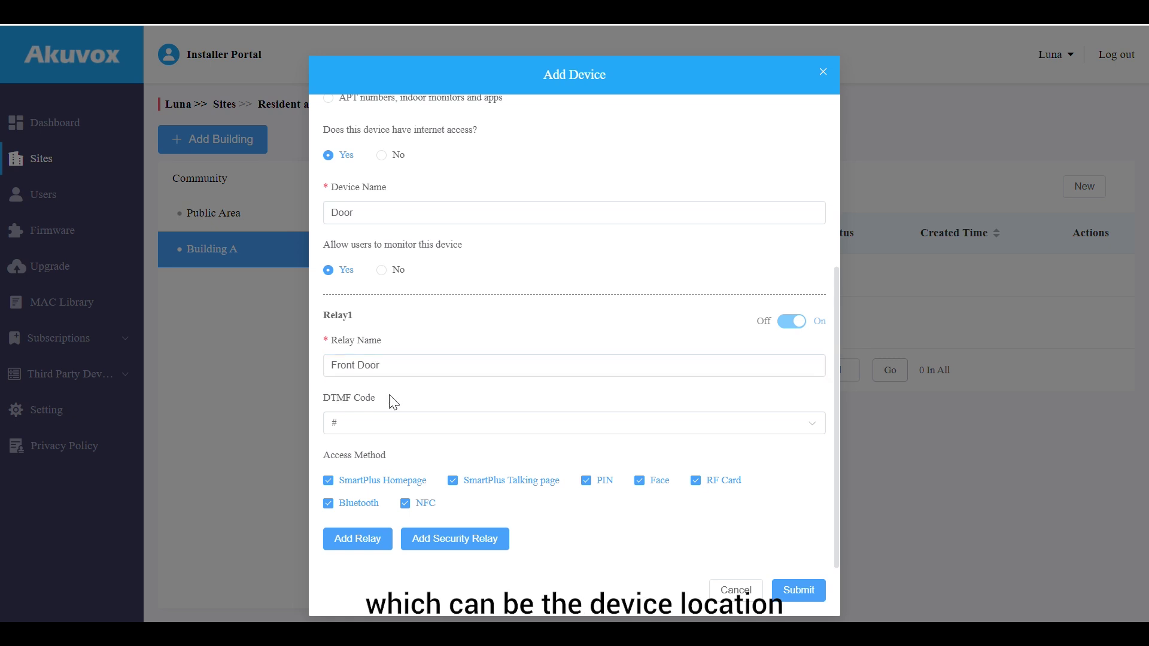
pyautogui.click(362, 540)
pyautogui.scroll(-2, 365, 553)
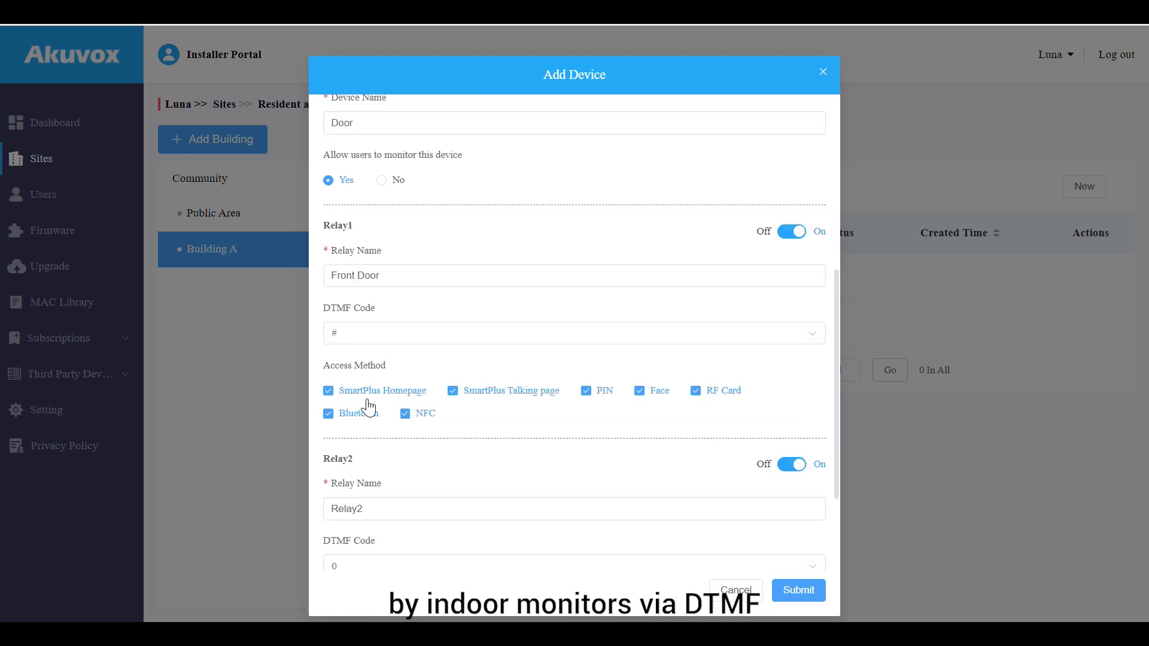
# Limit Front Door's access methods to PIN and Face only
pyautogui.click(368, 392)
pyautogui.click(492, 392)
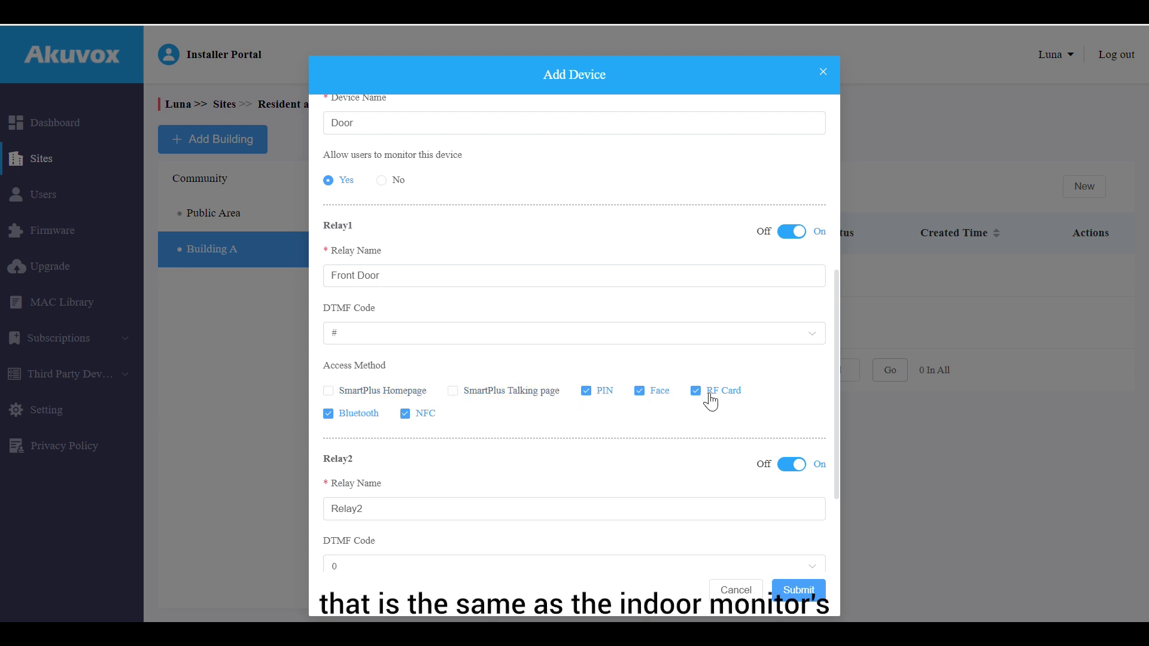
pyautogui.click(711, 397)
pyautogui.click(337, 417)
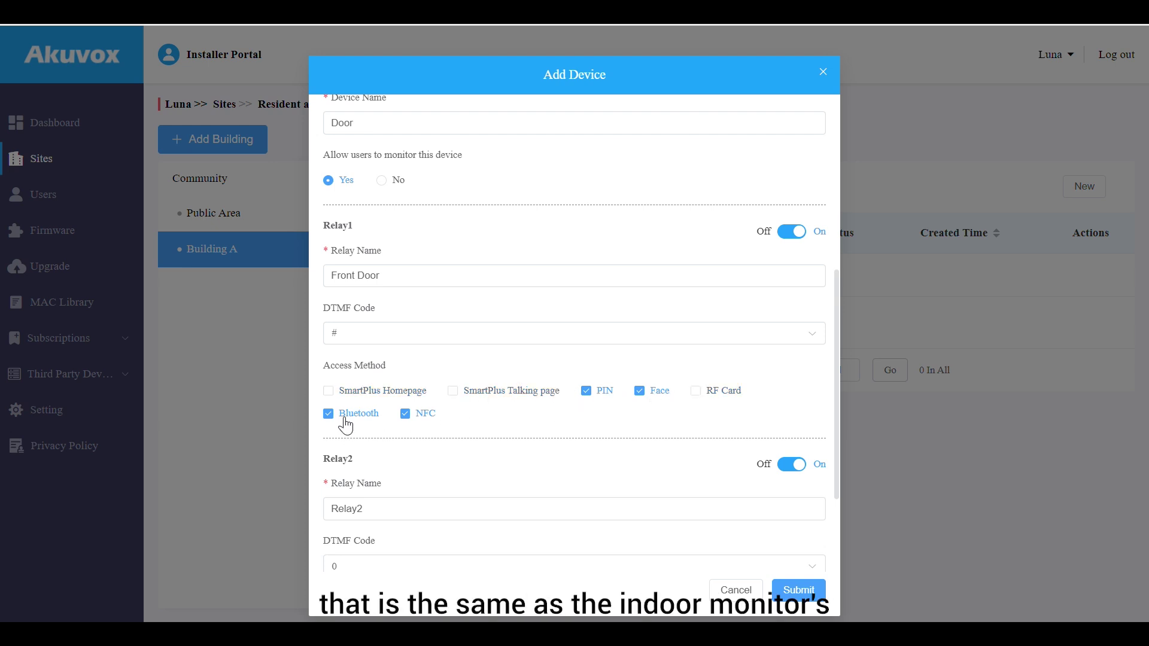
pyautogui.click(426, 425)
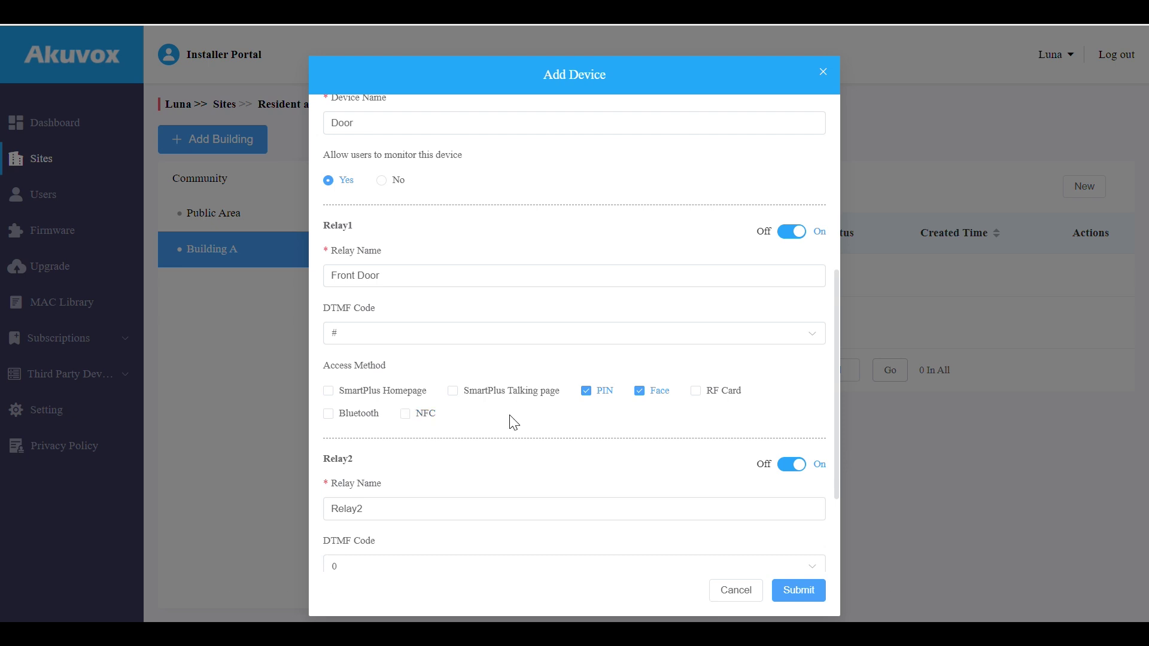
# Limit Relay2's access methods to RF Card and Bluetooth, then submit the Door device
pyautogui.scroll(-2, 512, 419)
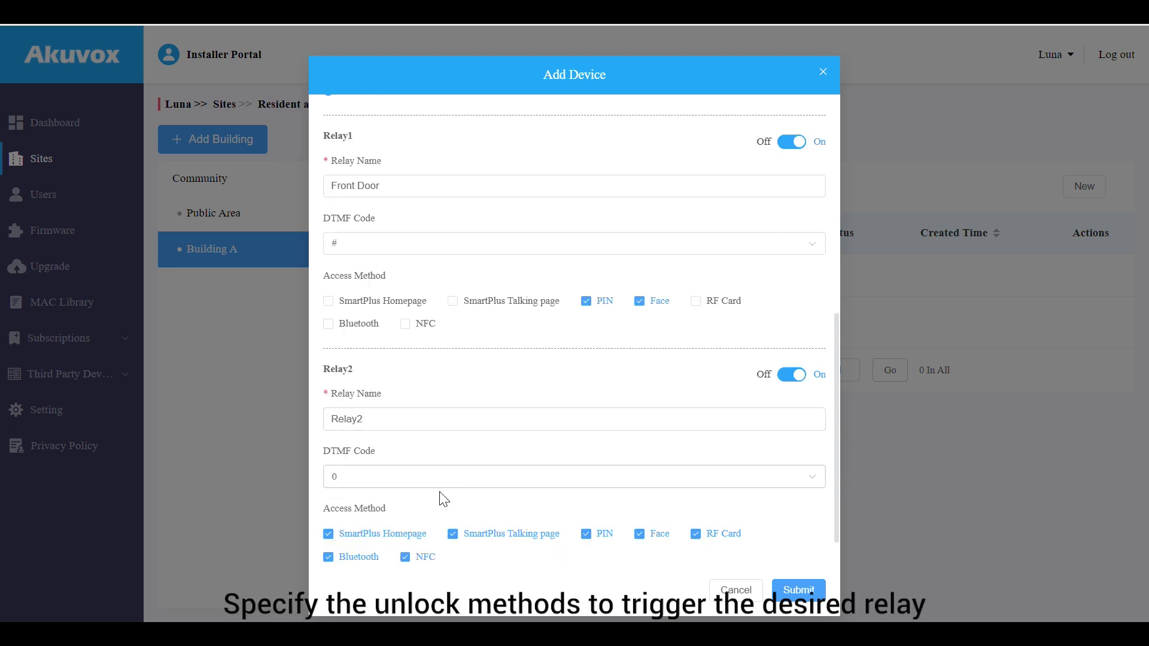
pyautogui.click(408, 537)
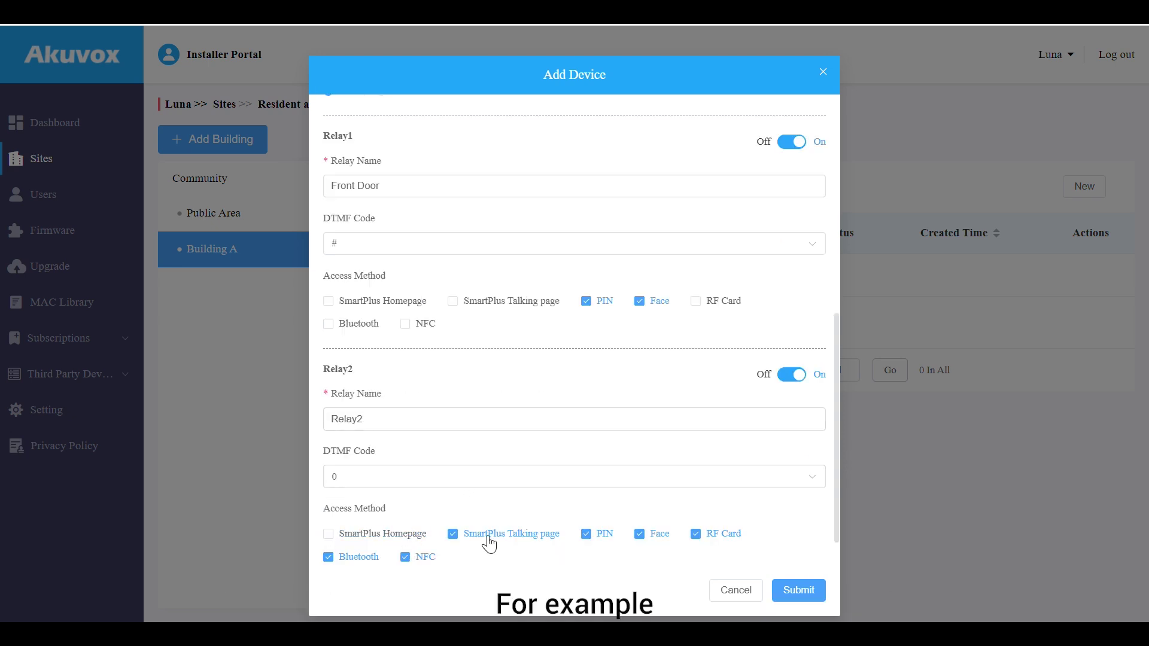
pyautogui.click(472, 538)
pyautogui.click(591, 535)
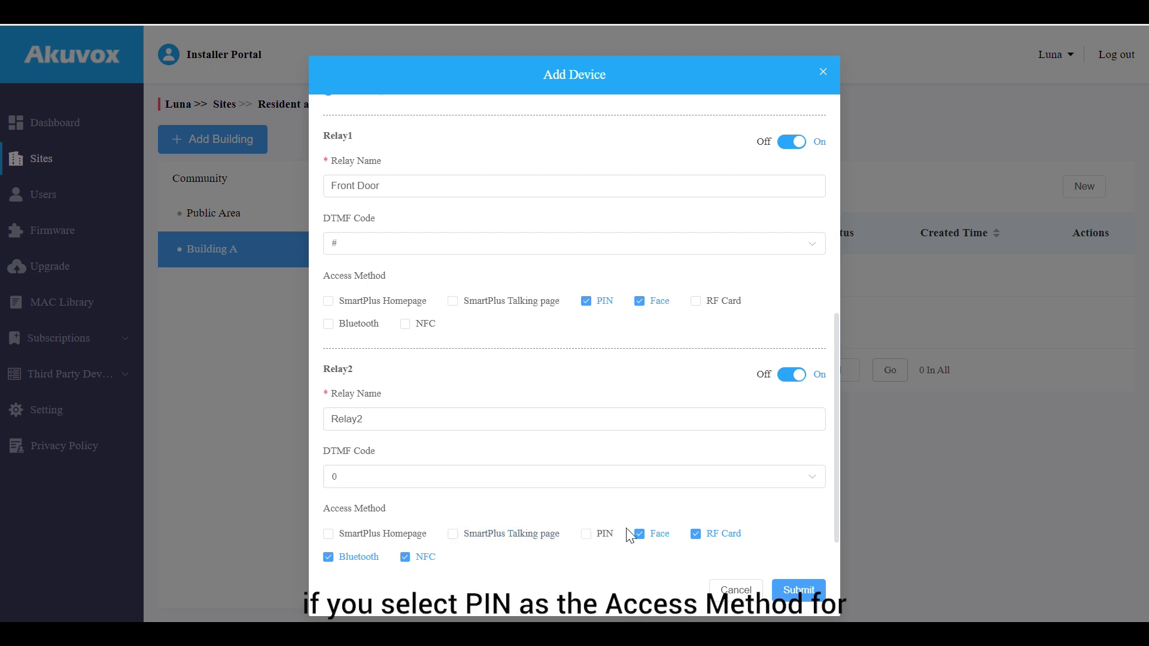
pyautogui.click(643, 533)
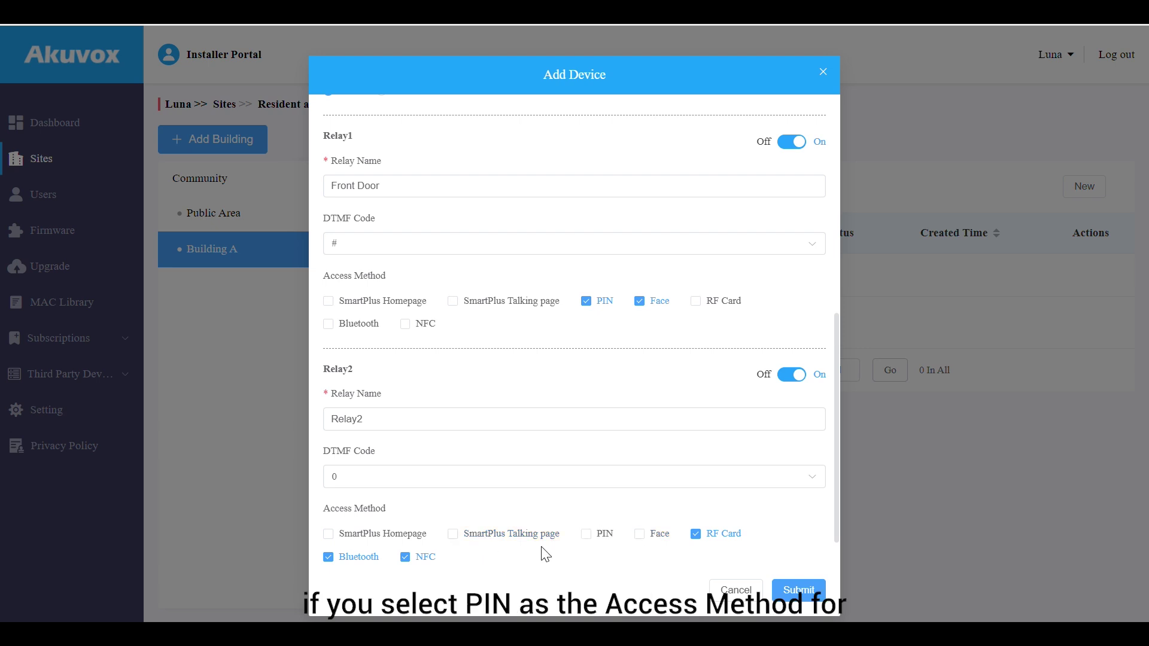
pyautogui.click(413, 566)
pyautogui.scroll(-1, 449, 546)
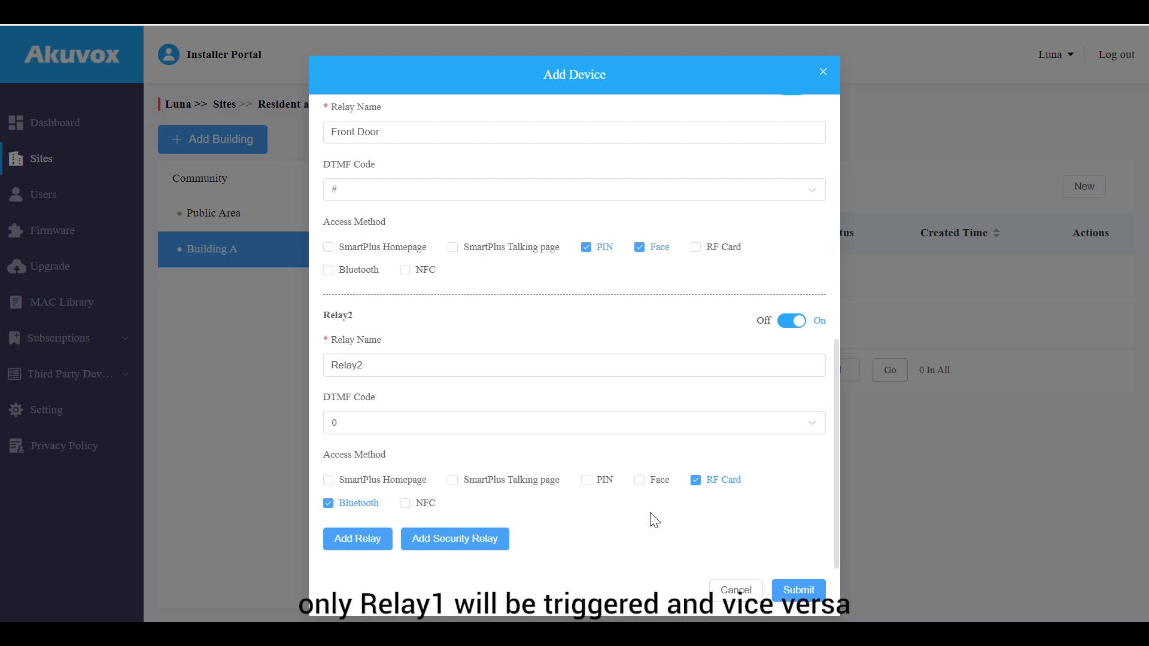
pyautogui.click(798, 591)
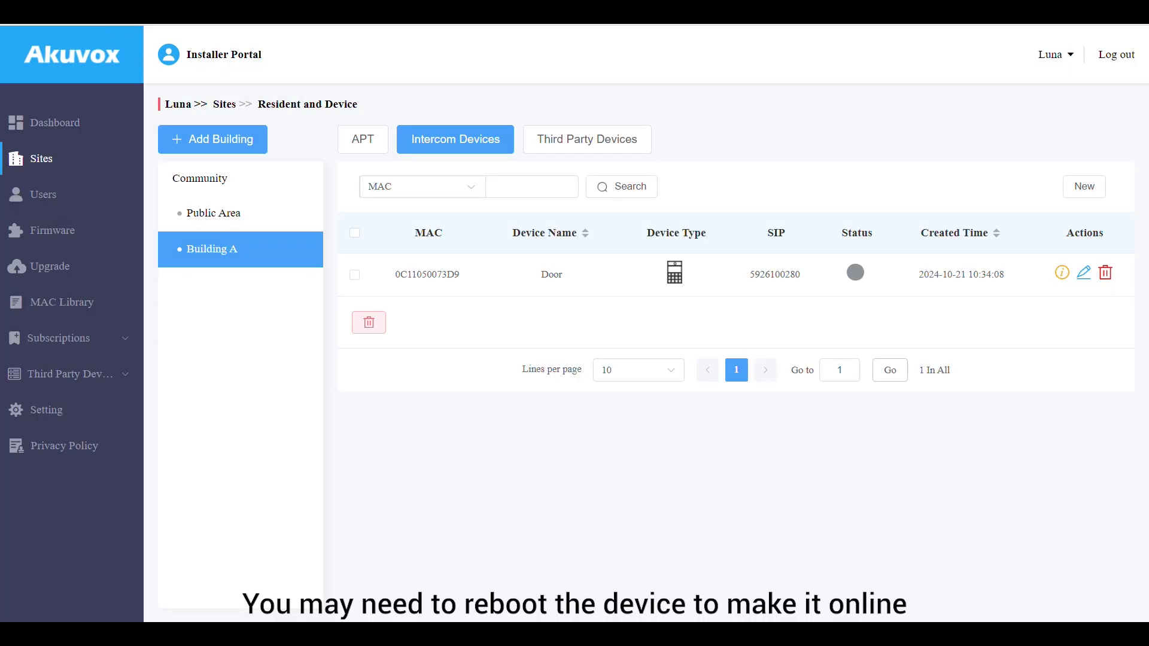
# Refresh to see Door online, then open apartment 101's details at its Intercom Devices section
pyautogui.press('F5')
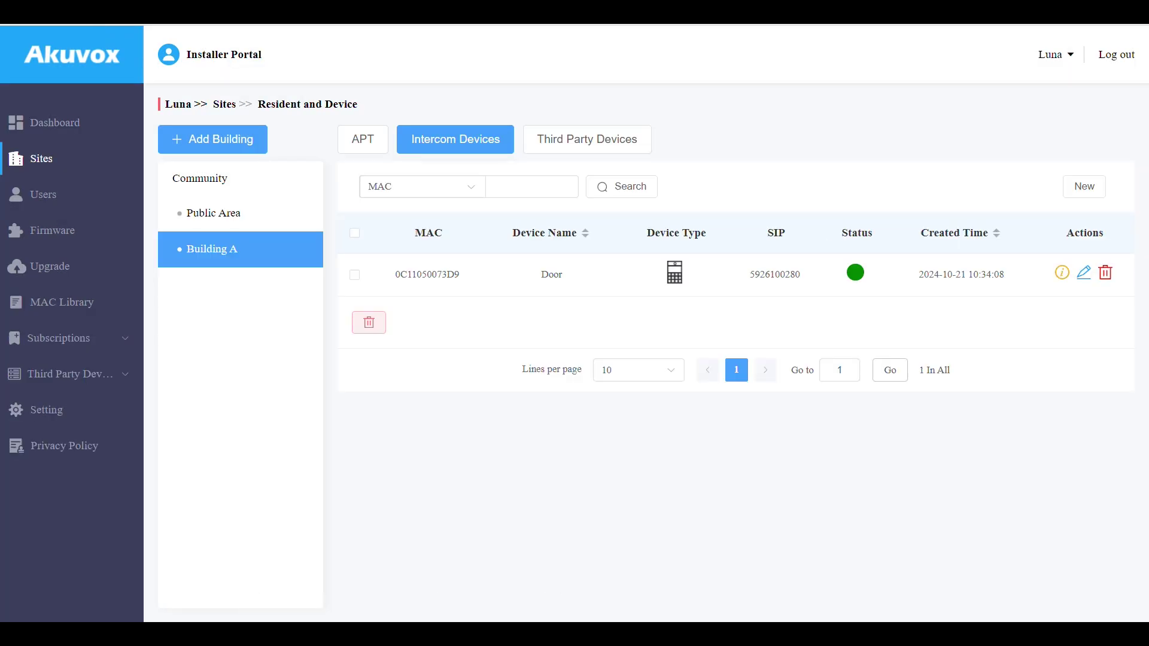
pyautogui.click(379, 156)
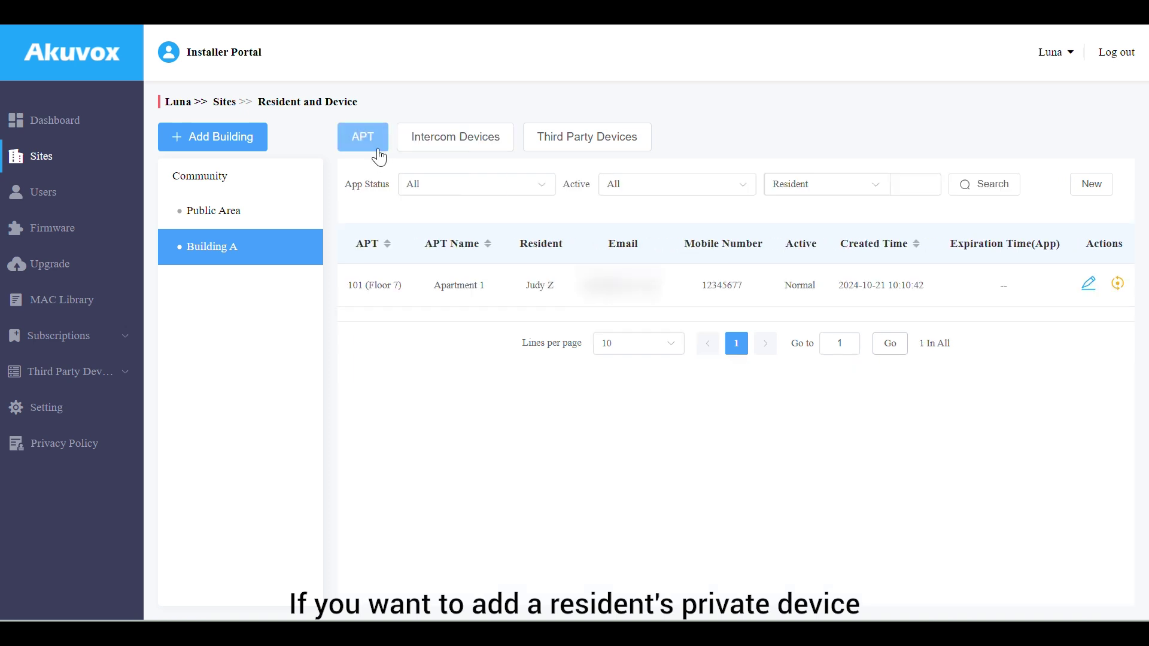
pyautogui.click(1089, 285)
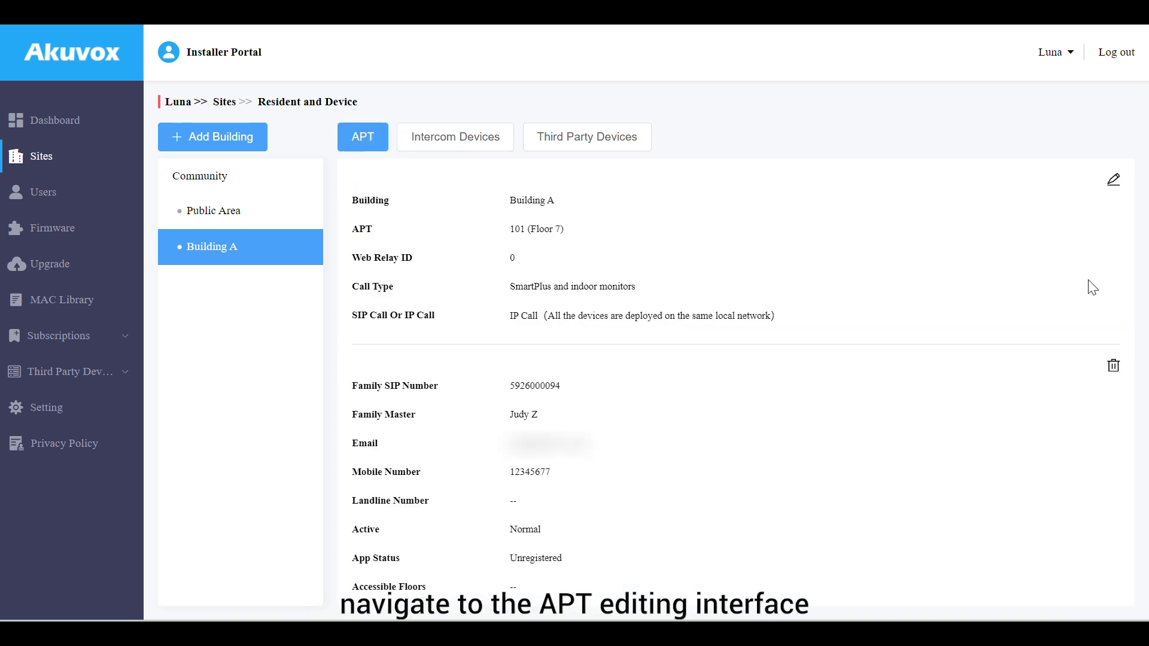
pyautogui.scroll(-7, 1093, 288)
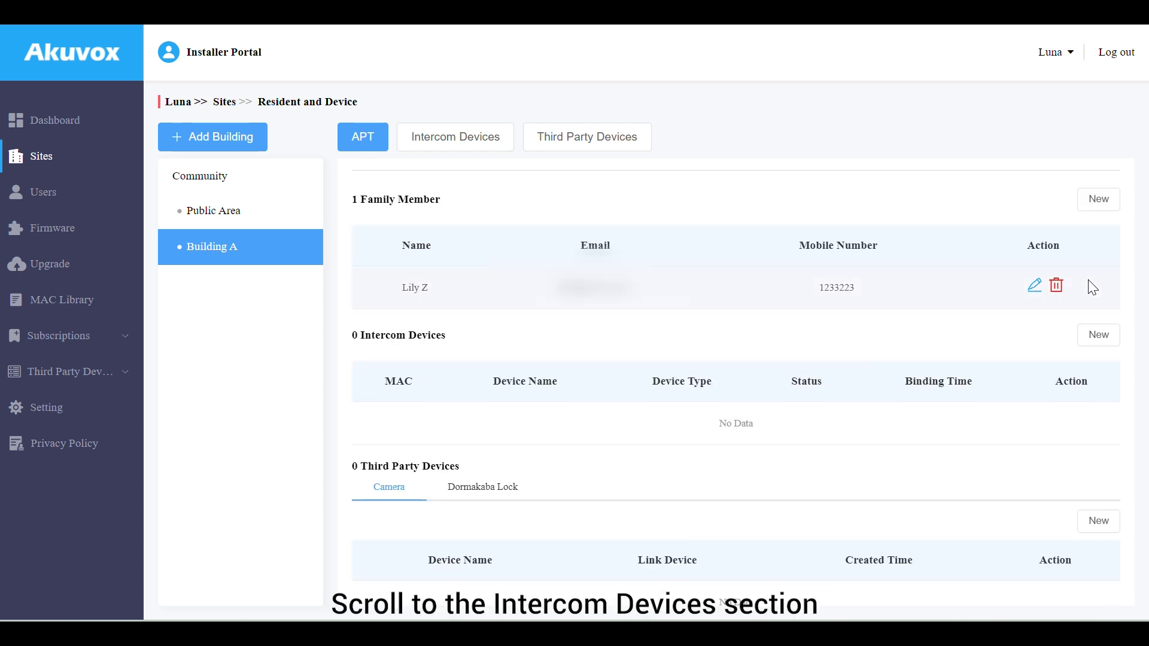
# Add an Indoor Monitor to apartment 101 with Arming Function on, Network 1, and name Room
pyautogui.click(1094, 335)
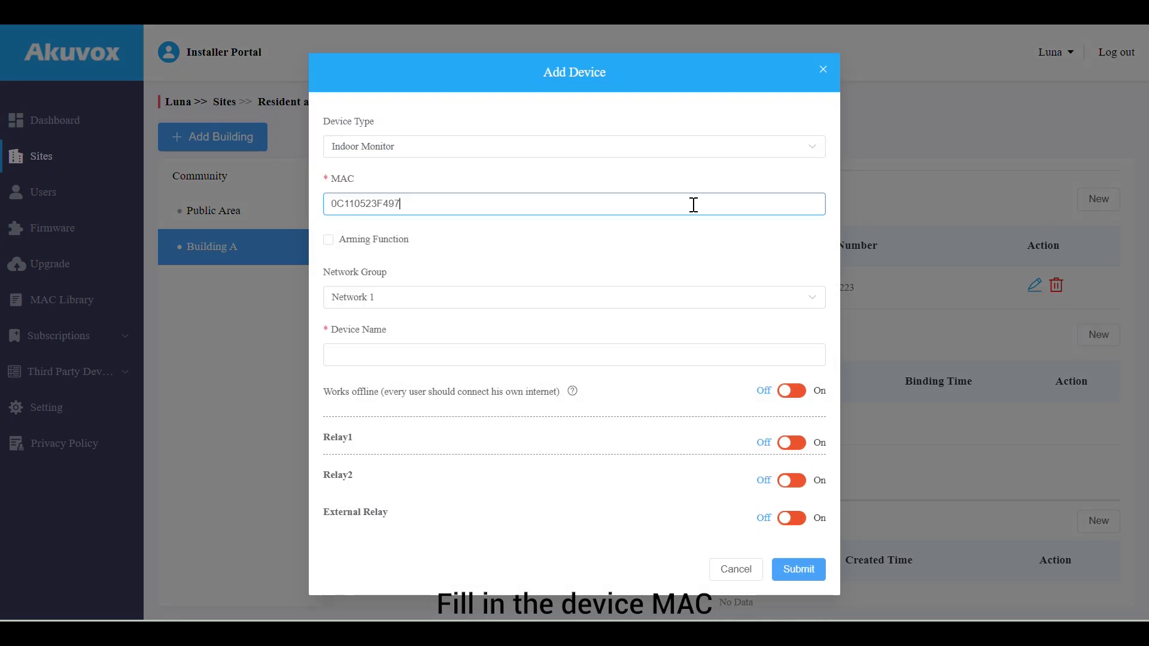
pyautogui.click(395, 245)
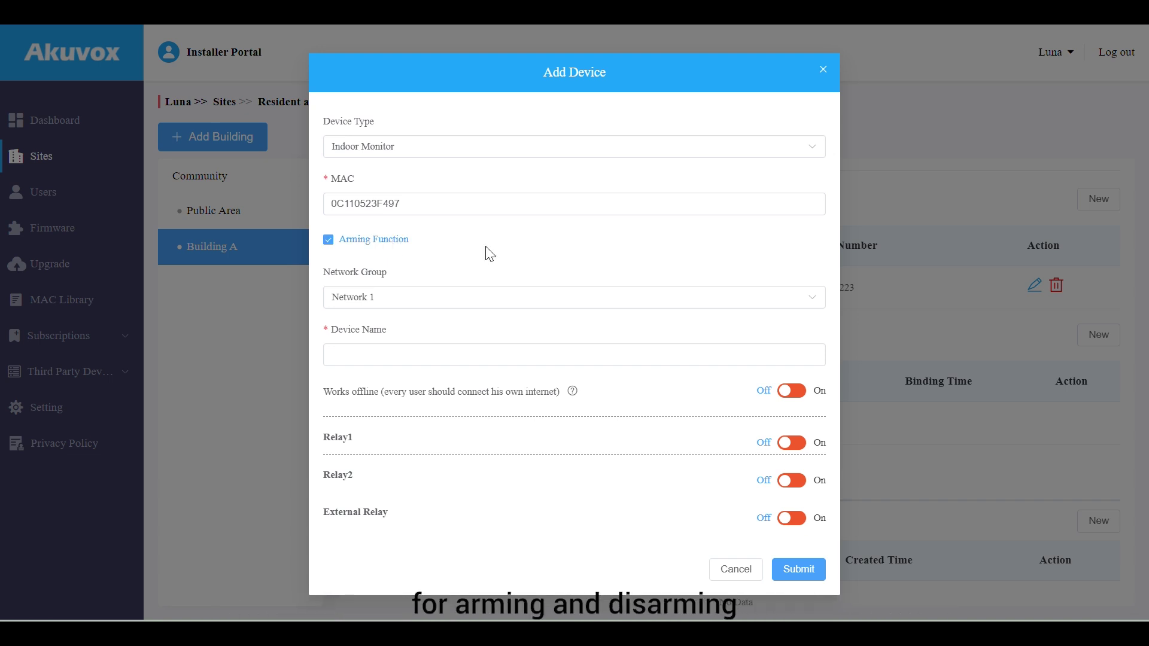
pyautogui.click(493, 298)
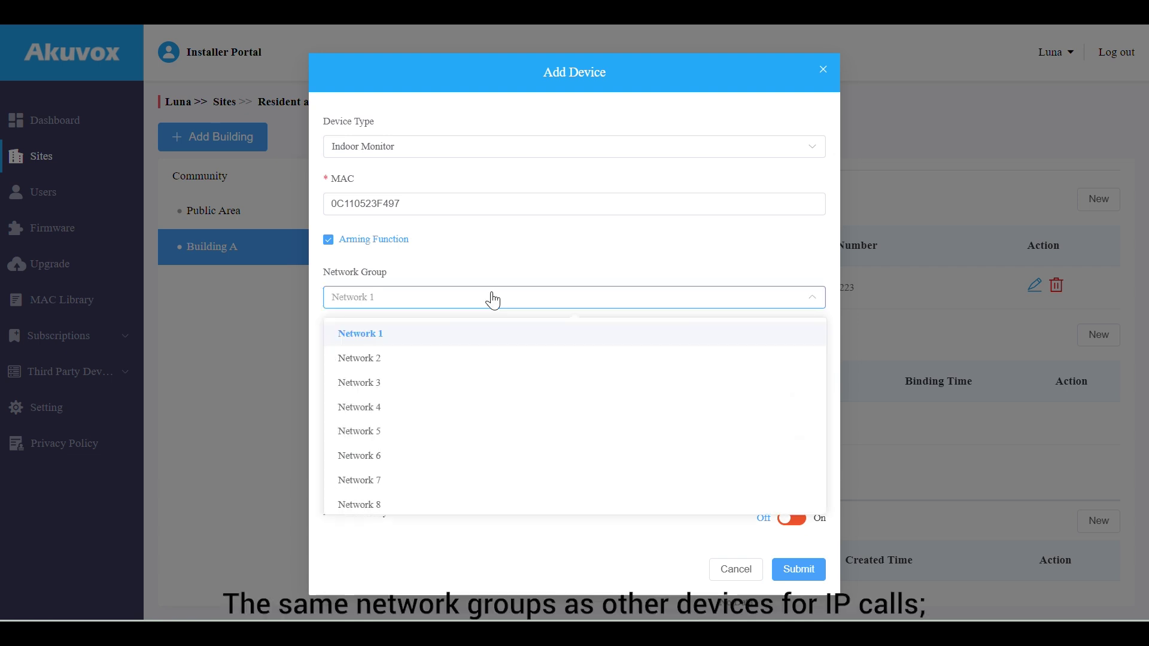
pyautogui.click(492, 299)
pyautogui.click(477, 358)
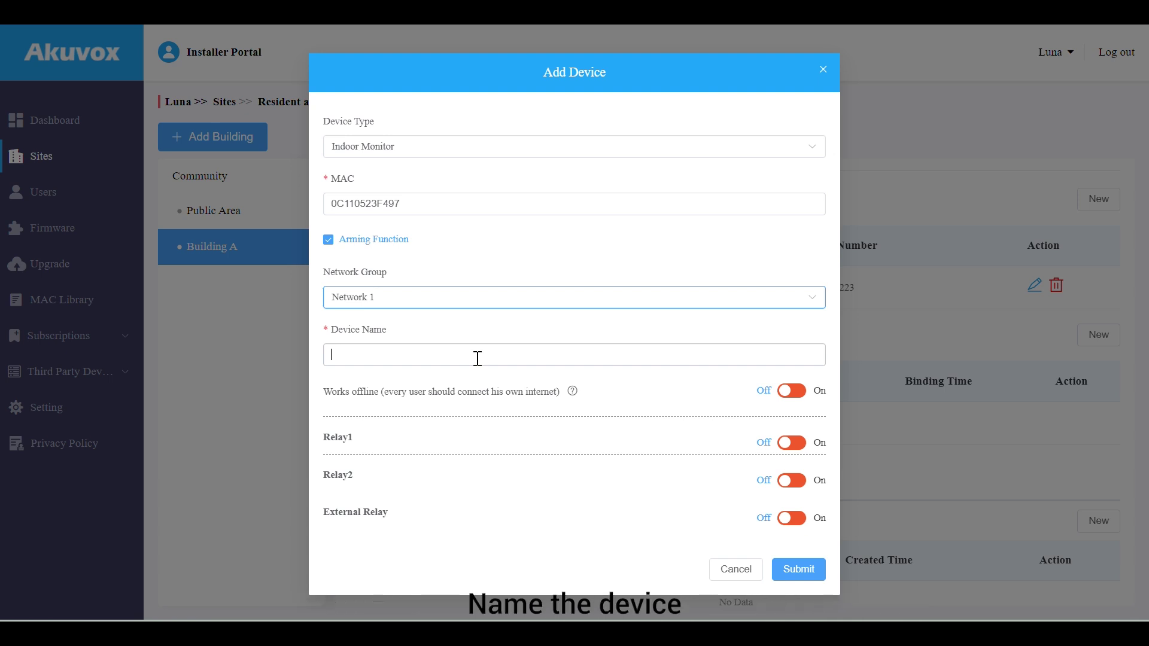
pyautogui.write('Room')
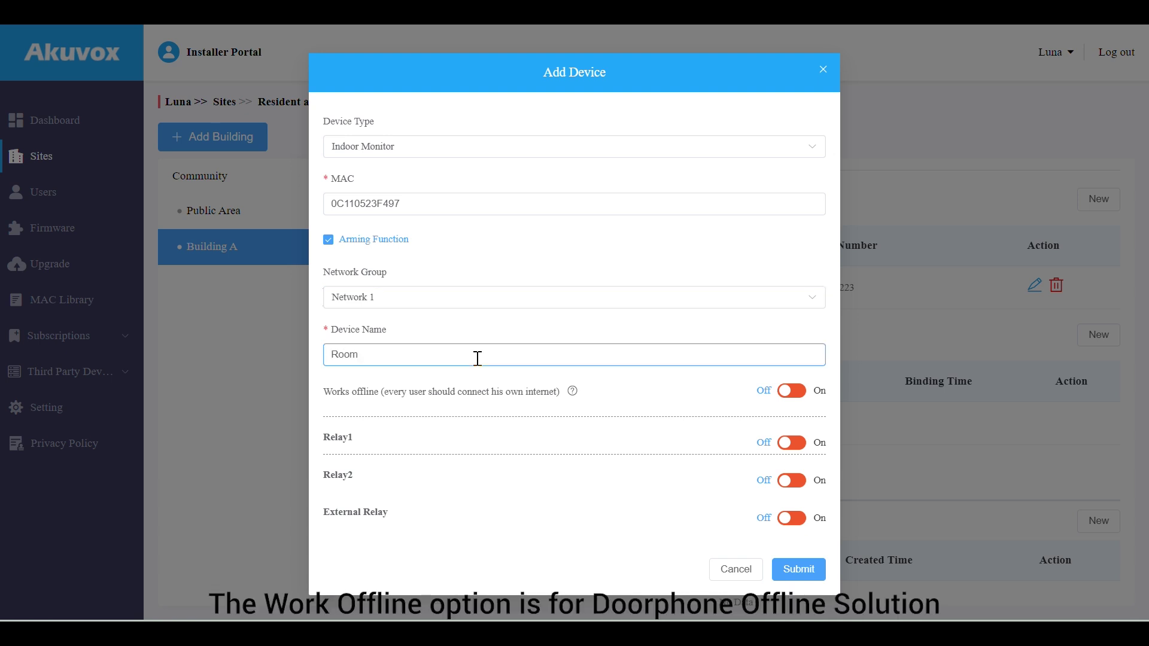
pyautogui.moveTo(572, 391)
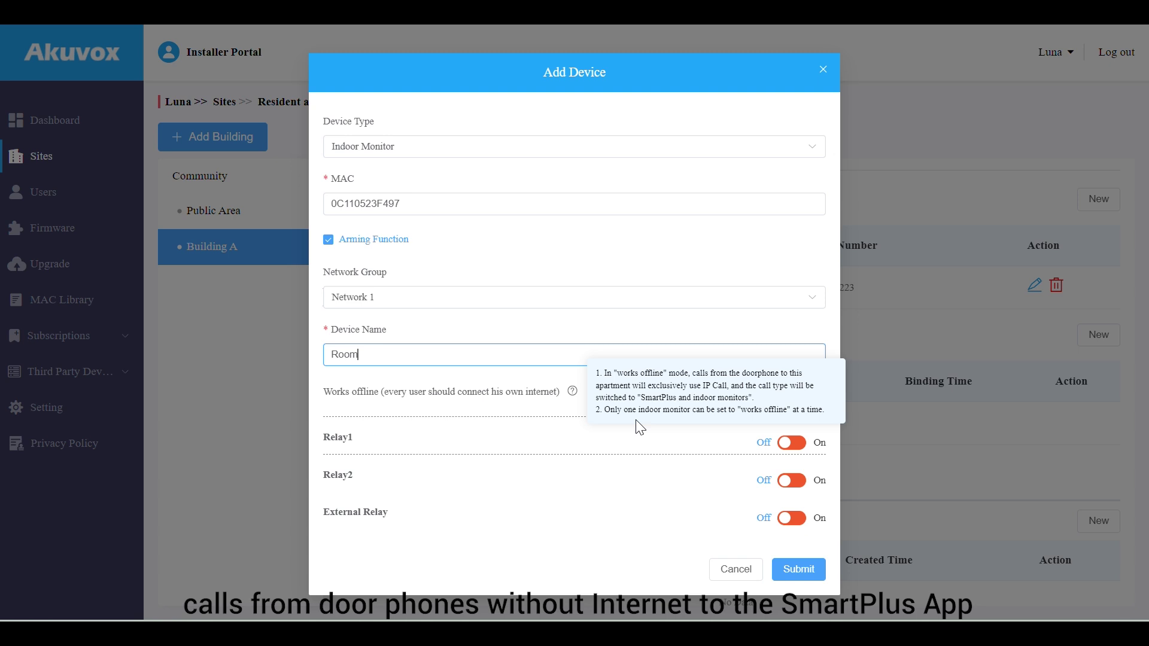
# Enable Relay1 and the External Relay on the Room indoor monitor
pyautogui.click(546, 187)
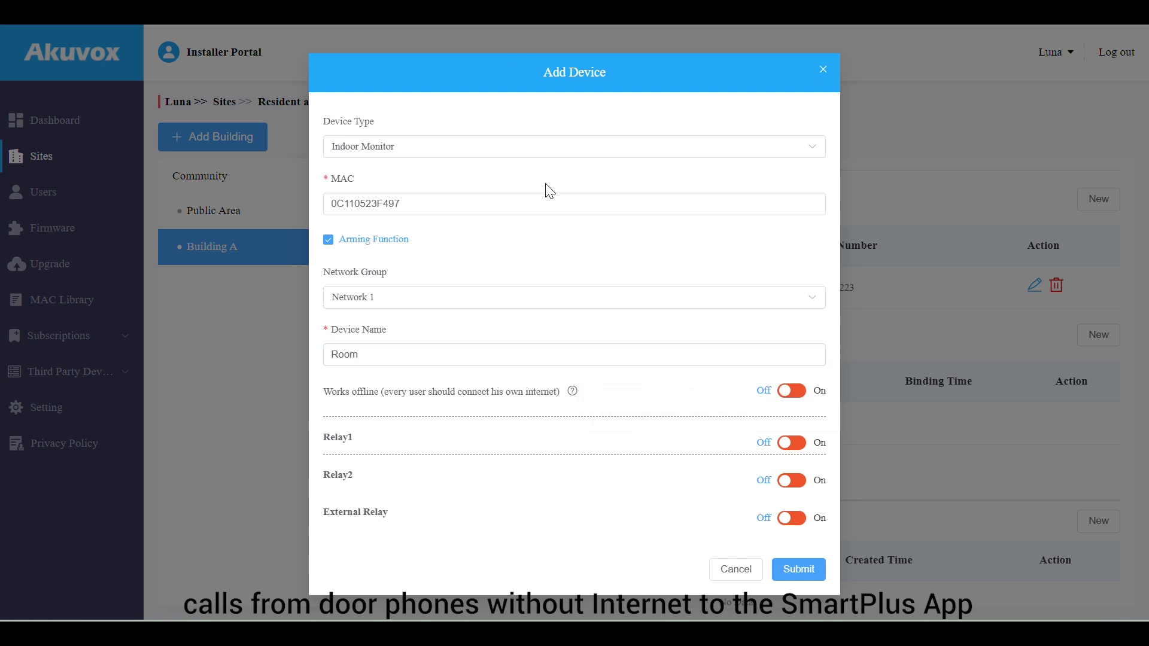
pyautogui.click(792, 443)
pyautogui.scroll(-1, 674, 461)
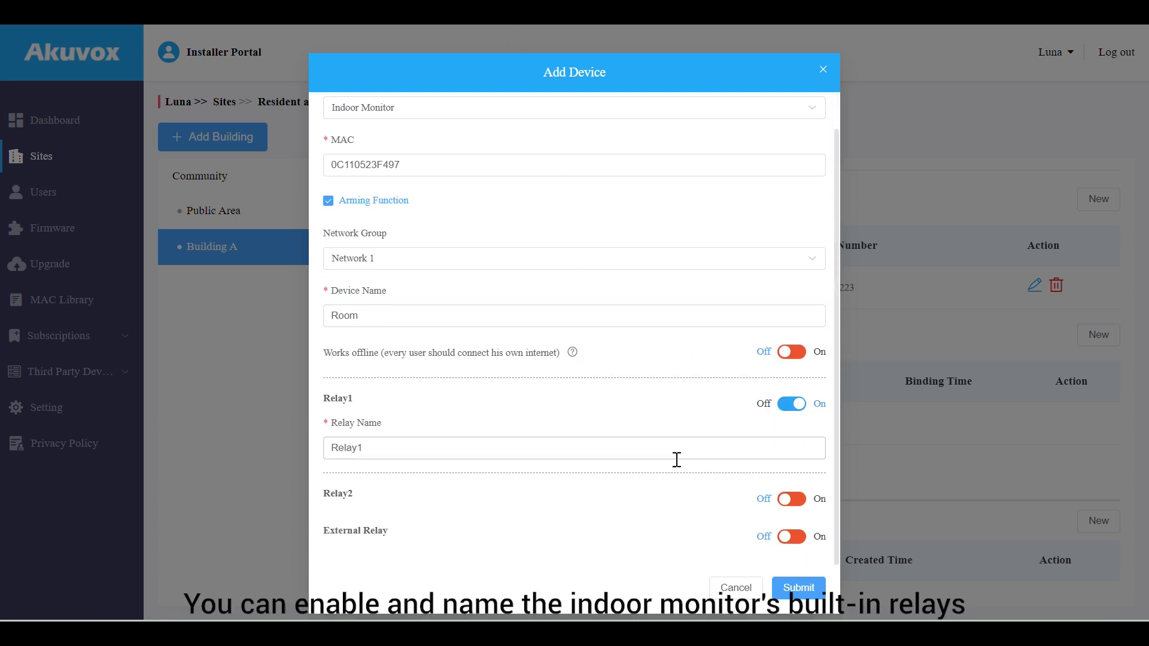
pyautogui.click(792, 536)
pyautogui.scroll(-3, 753, 522)
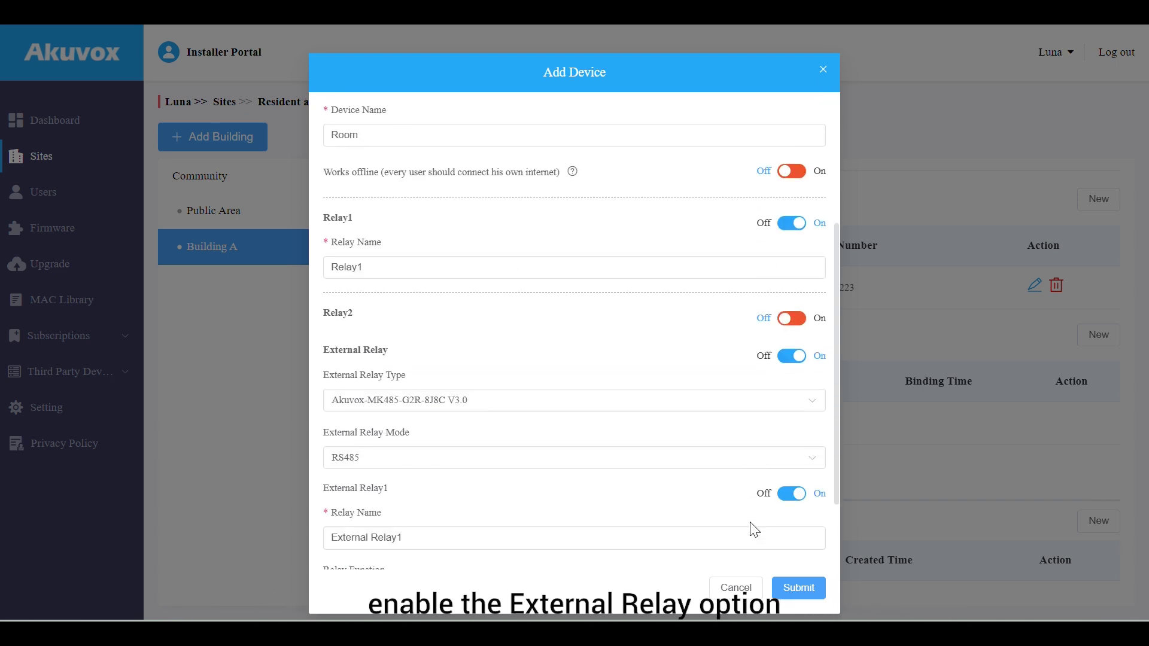
pyautogui.scroll(-2, 753, 524)
# Keep External Relay1 on RS485 mode with the Light function, then submit the device
pyautogui.click(694, 317)
pyautogui.click(676, 371)
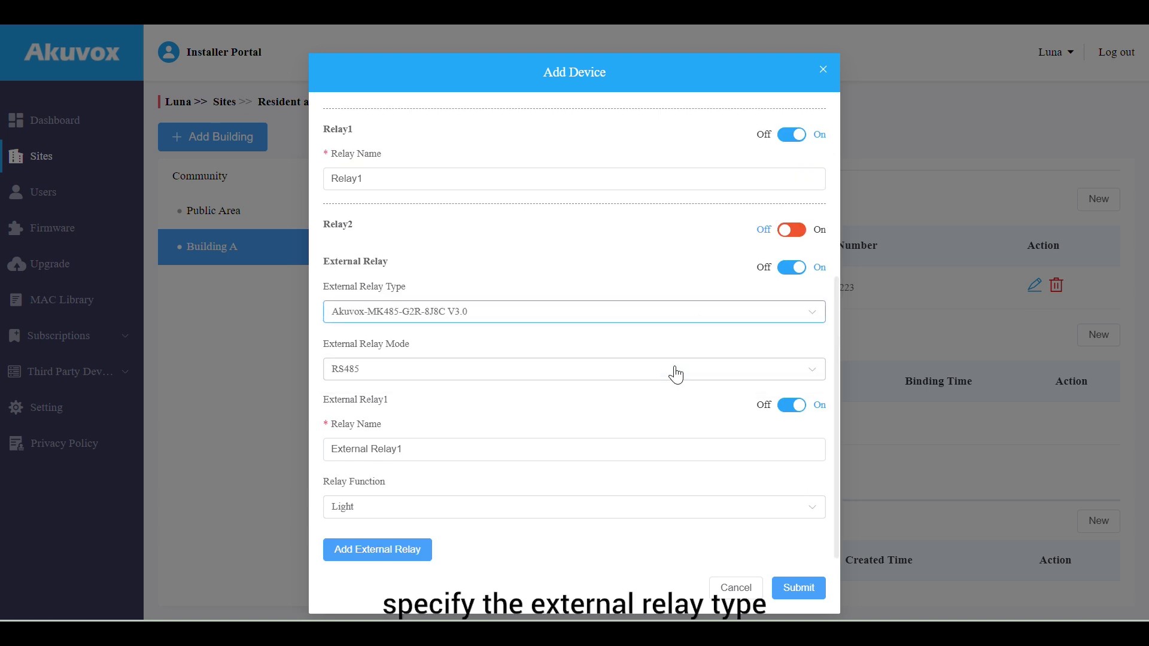
pyautogui.click(676, 374)
pyautogui.click(663, 404)
pyautogui.click(665, 447)
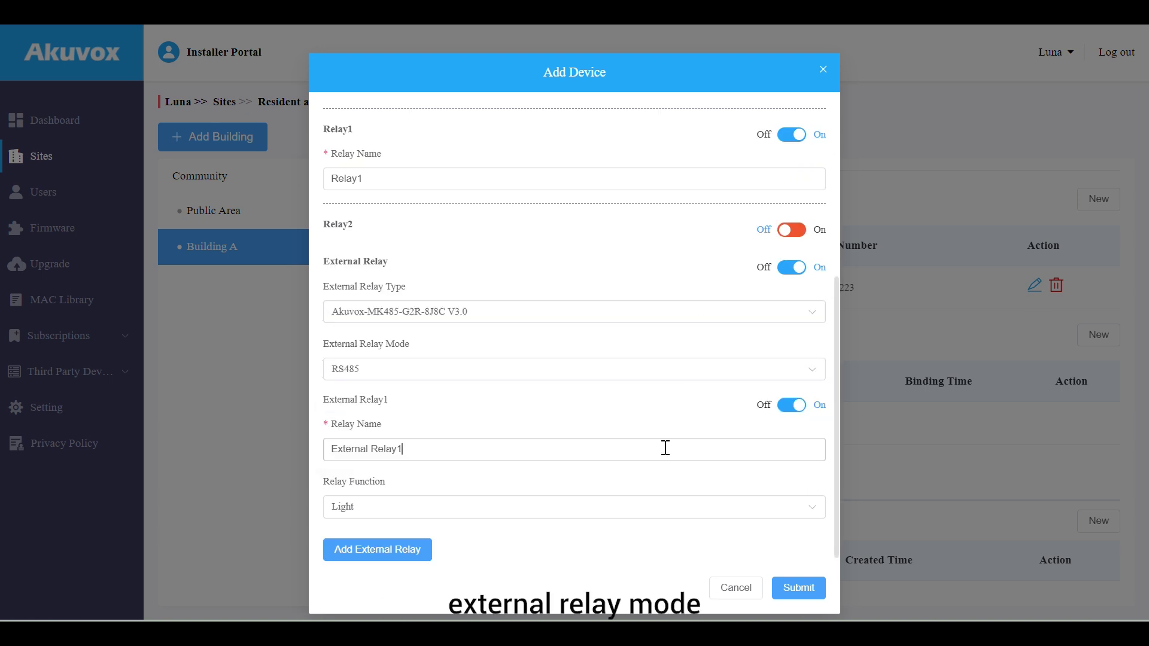
pyautogui.click(658, 506)
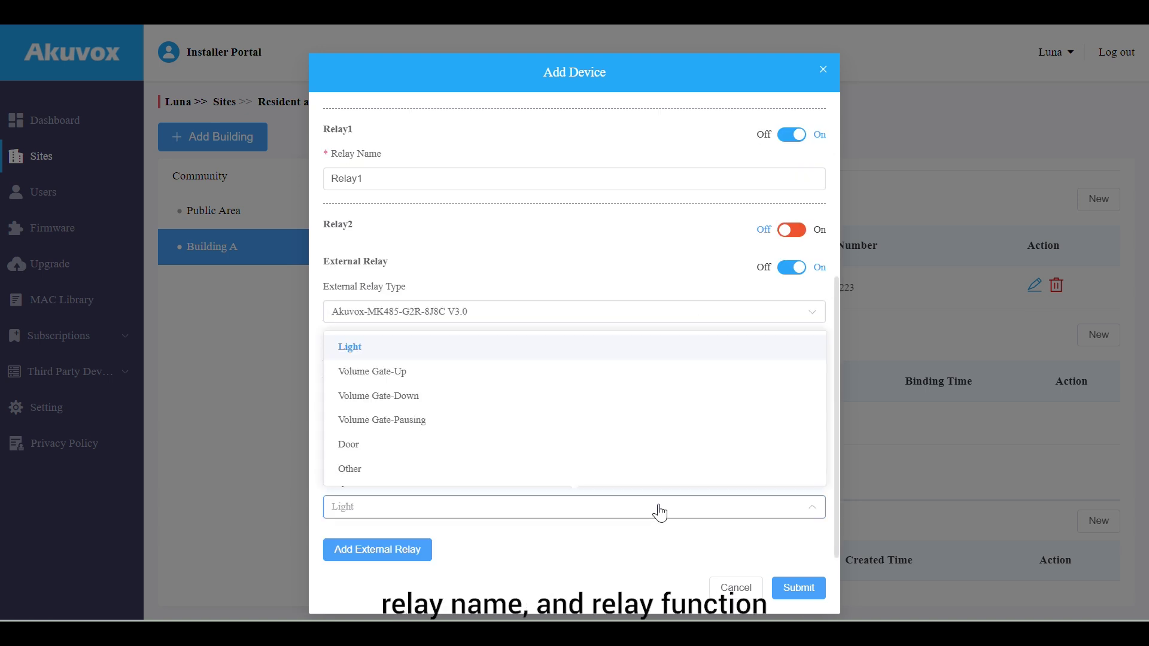
pyautogui.click(657, 359)
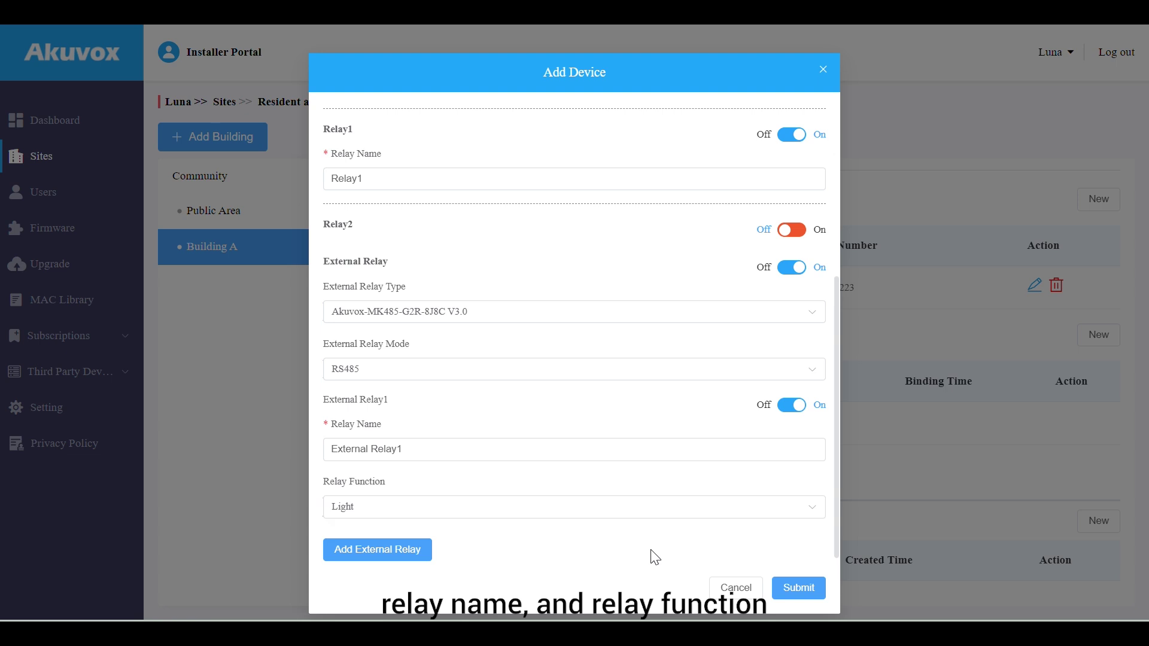
pyautogui.click(783, 589)
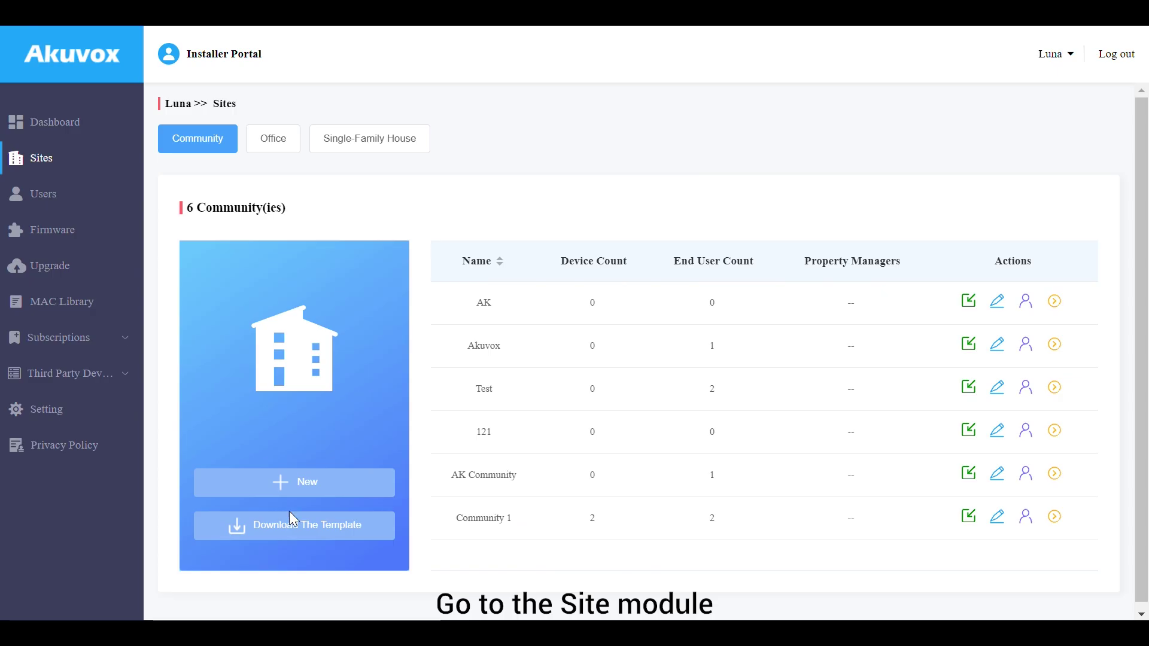
# Download the community bulk-import template from the Sites community list
pyautogui.click(294, 532)
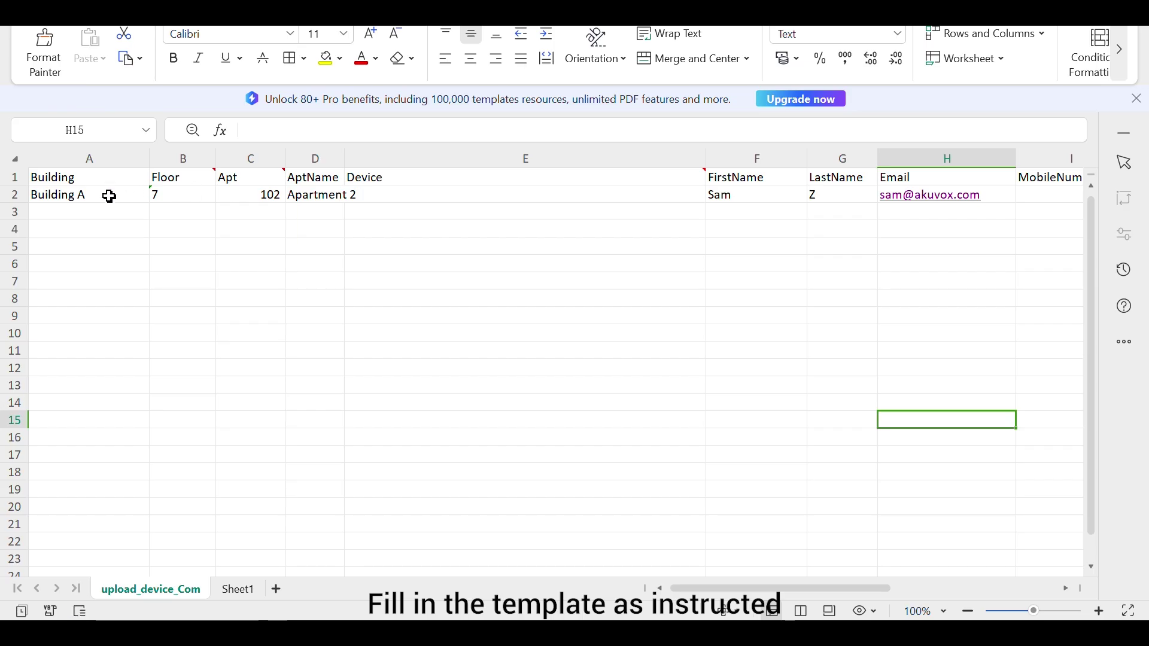
pyautogui.click(107, 195)
pyautogui.click(183, 200)
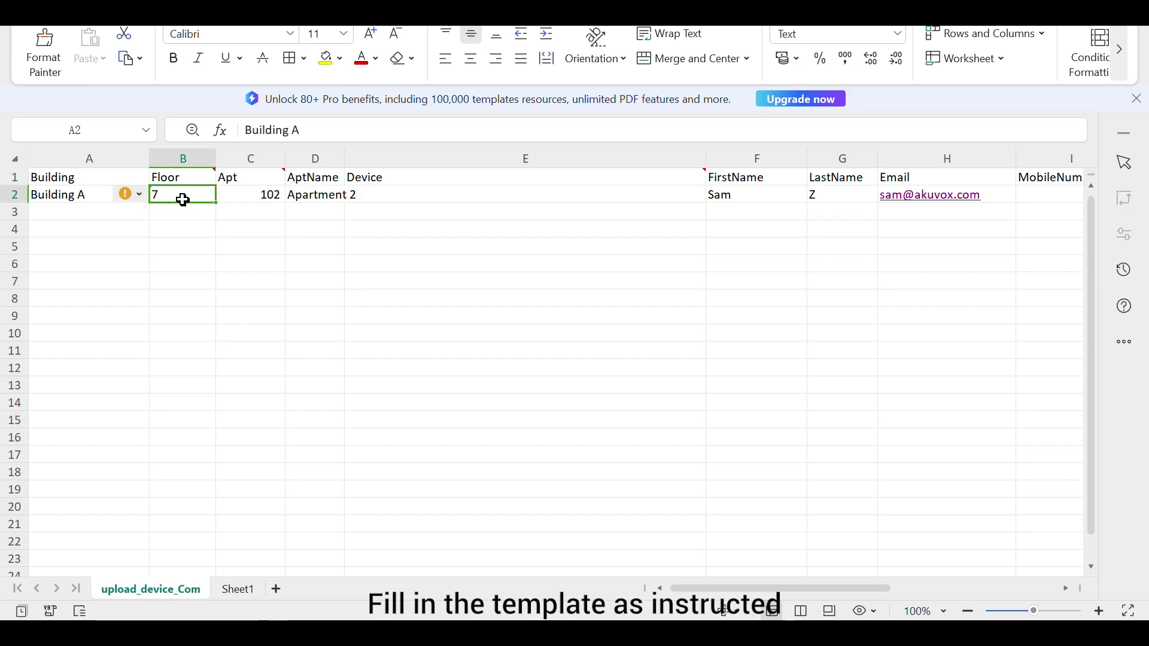
pyautogui.moveTo(249, 180)
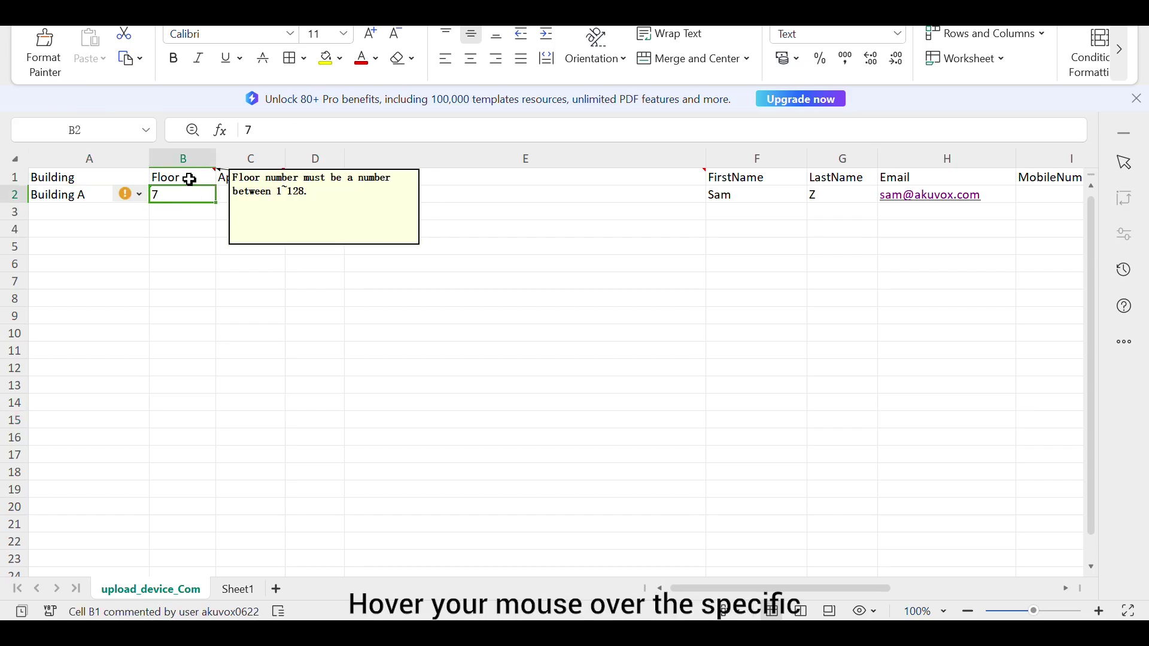
pyautogui.click(261, 201)
pyautogui.click(318, 194)
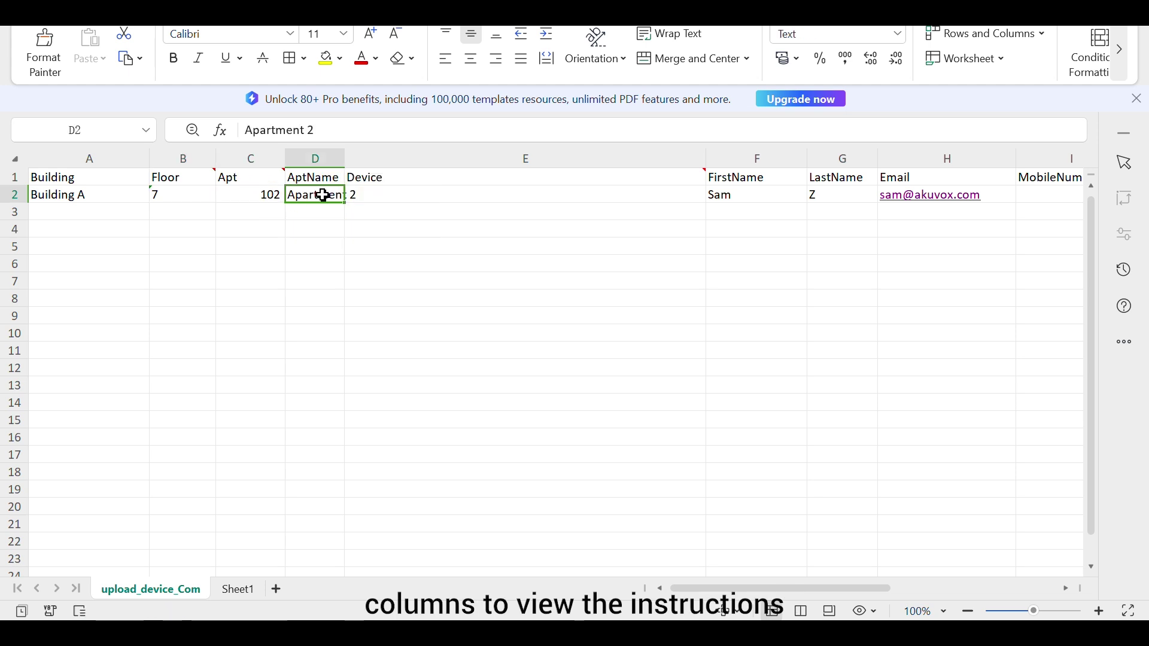
pyautogui.click(454, 194)
pyautogui.moveTo(674, 174)
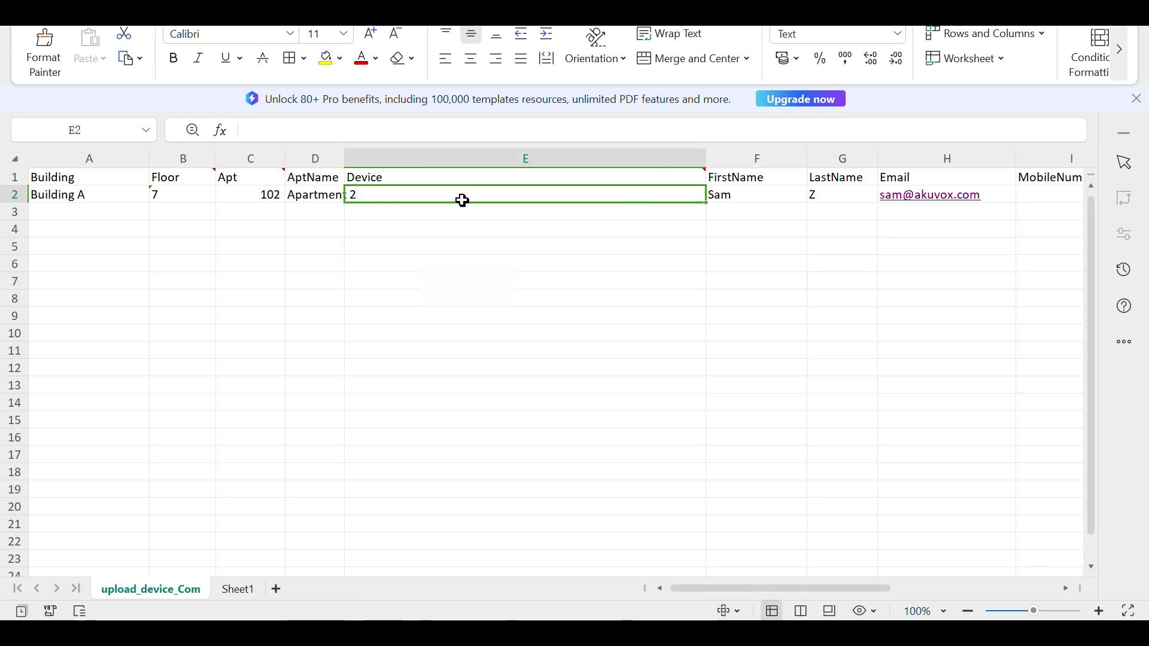
pyautogui.click(320, 192)
pyautogui.doubleClick(323, 194)
pyautogui.moveTo(362, 200); pyautogui.dragTo(265, 200)
pyautogui.click(385, 214)
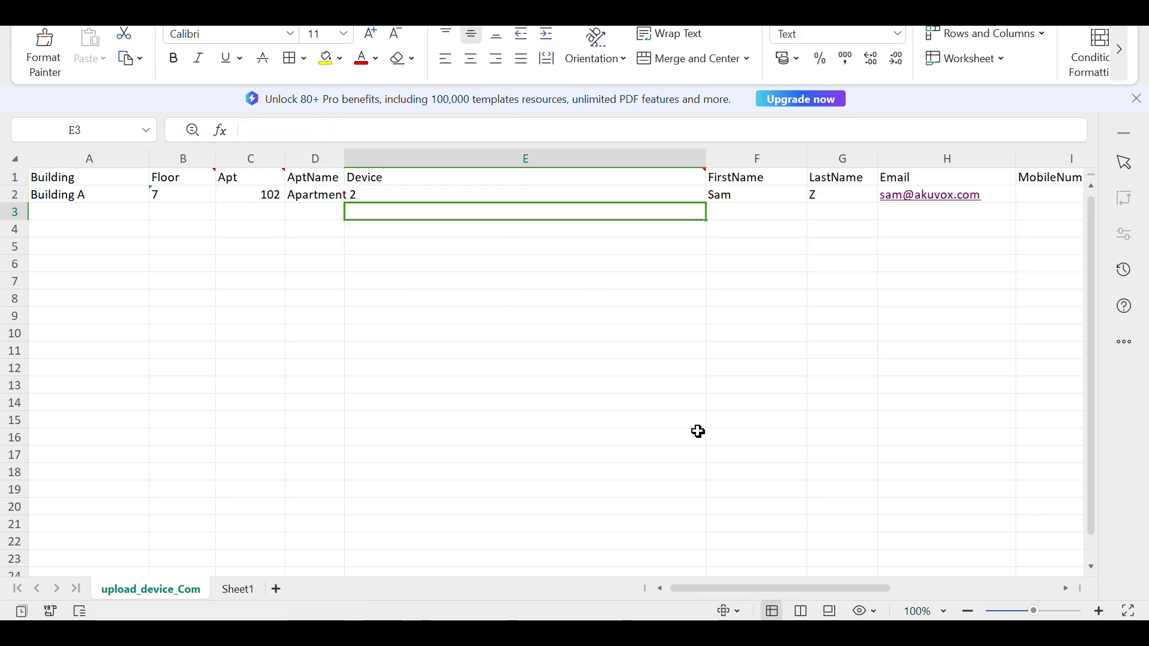
pyautogui.moveTo(768, 587); pyautogui.dragTo(828, 584)
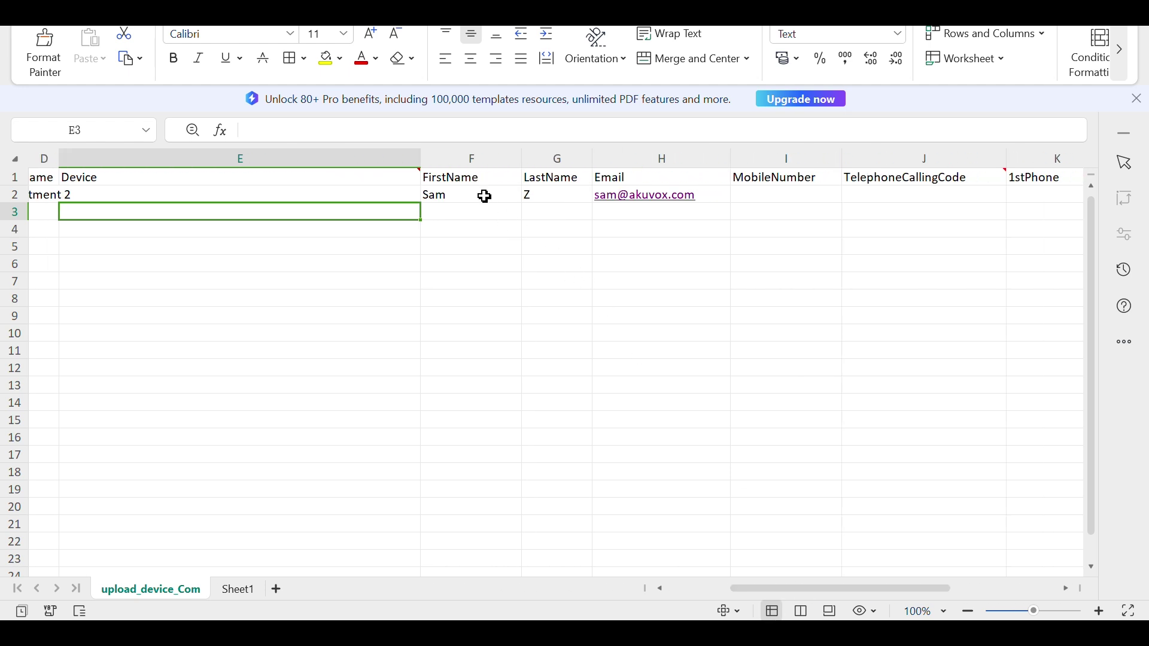
pyautogui.click(488, 196)
pyautogui.click(554, 196)
pyautogui.click(718, 192)
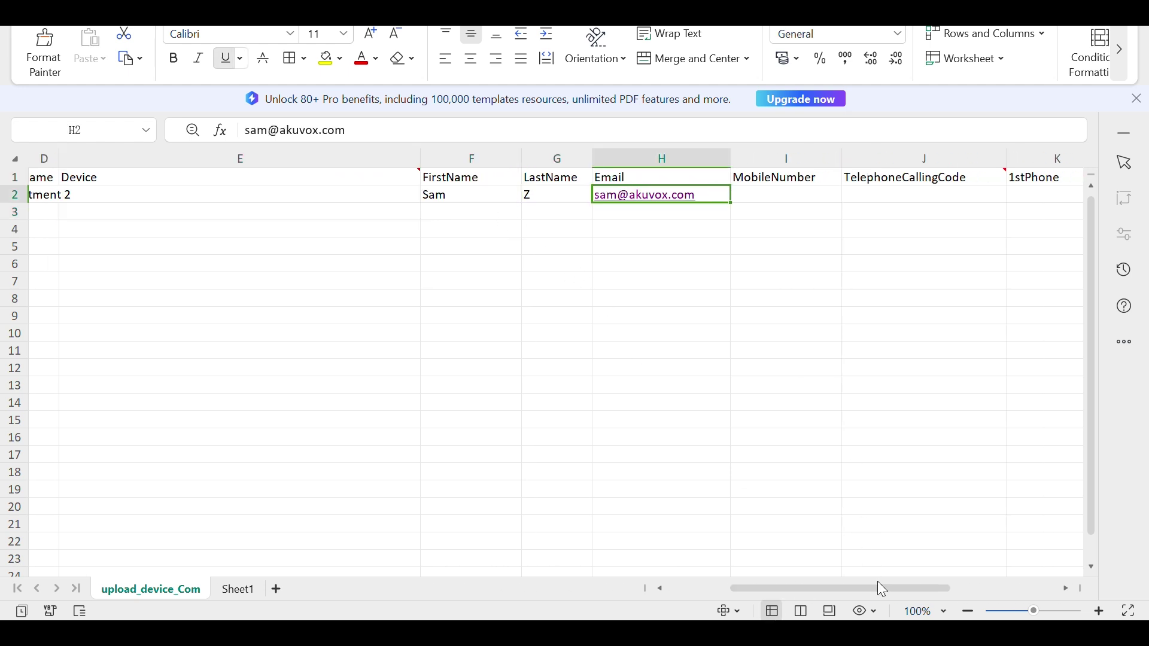
pyautogui.moveTo(884, 591); pyautogui.dragTo(1032, 586)
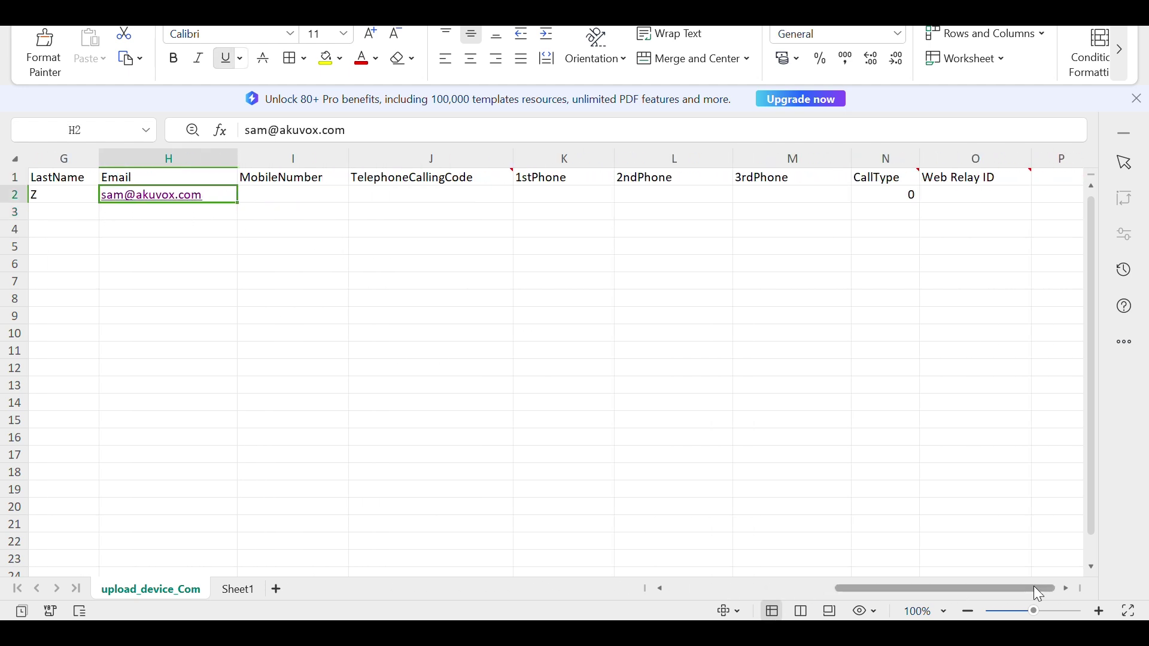
pyautogui.moveTo(479, 175)
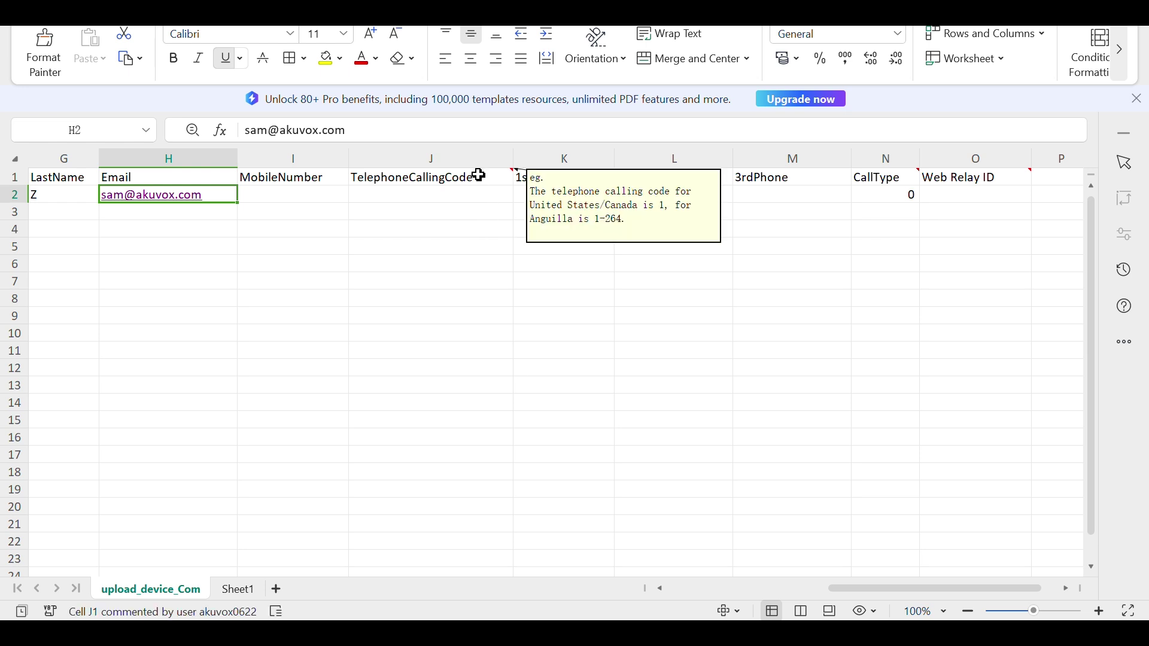
pyautogui.moveTo(892, 182)
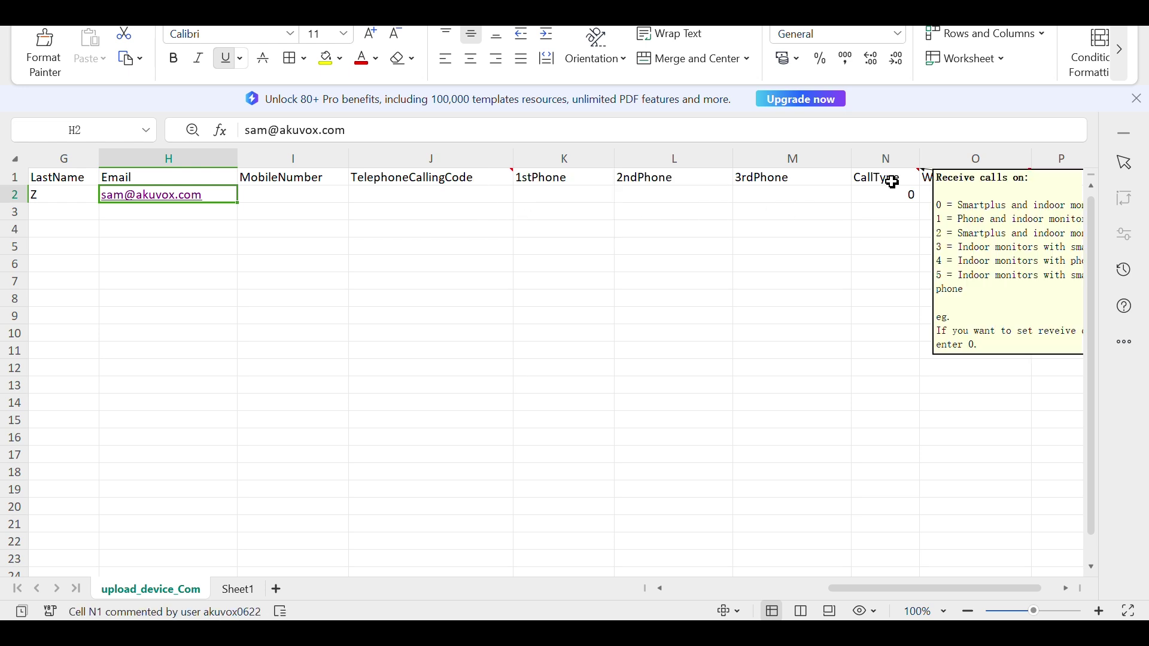
pyautogui.moveTo(1029, 587); pyautogui.dragTo(1044, 588)
pyautogui.moveTo(808, 179)
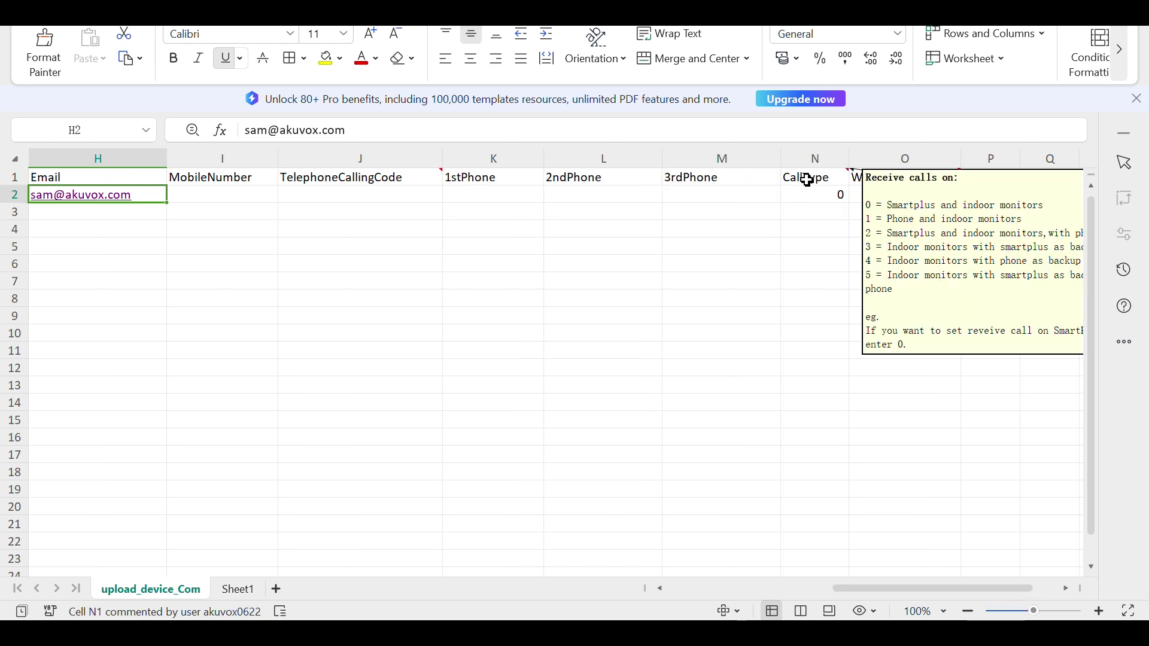
pyautogui.click(820, 197)
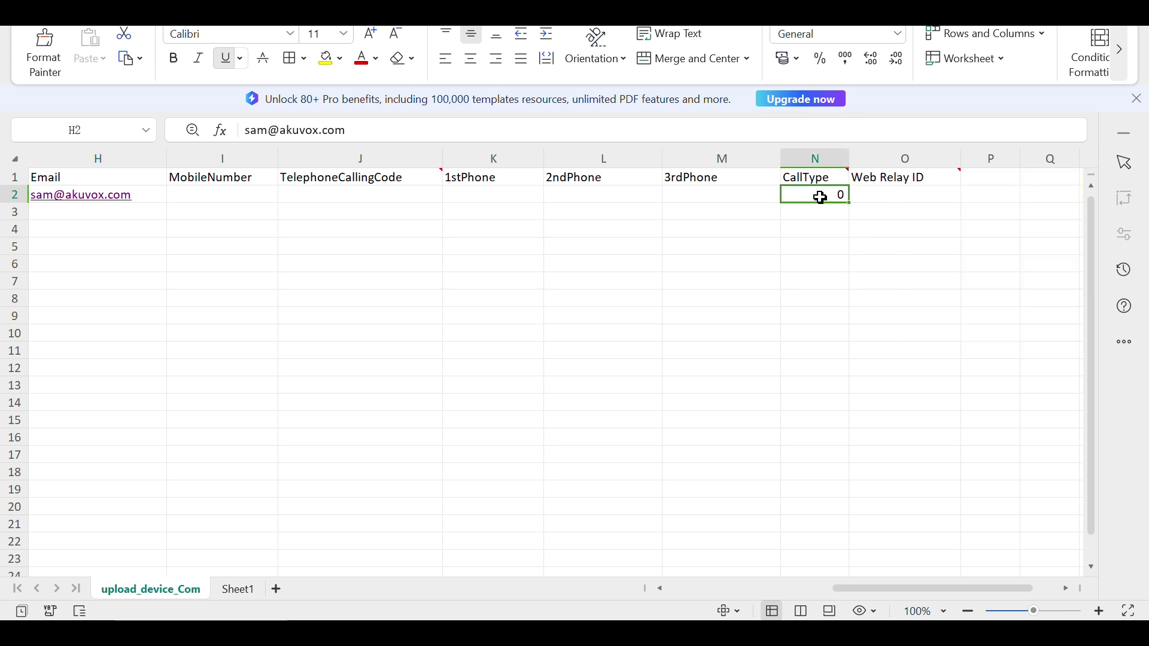
pyautogui.click(1066, 589)
# Import the Community_Template file into Community 1 and close the Import Complete panel
pyautogui.click(1066, 588)
pyautogui.moveTo(411, 186)
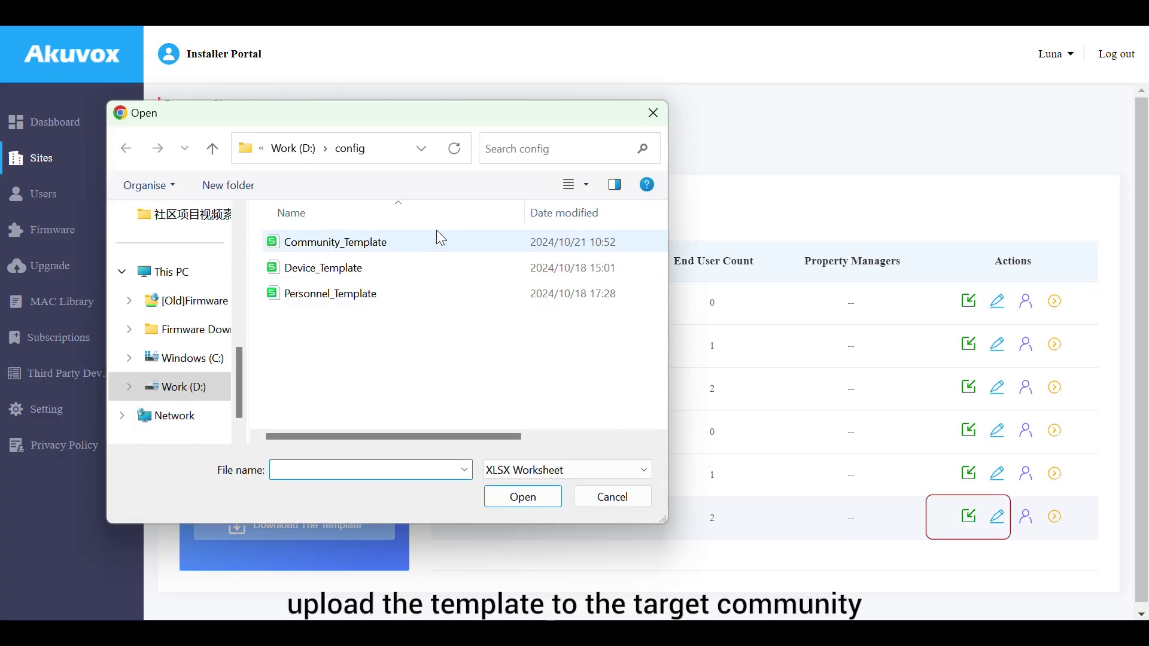
pyautogui.click(441, 239)
pyautogui.click(521, 497)
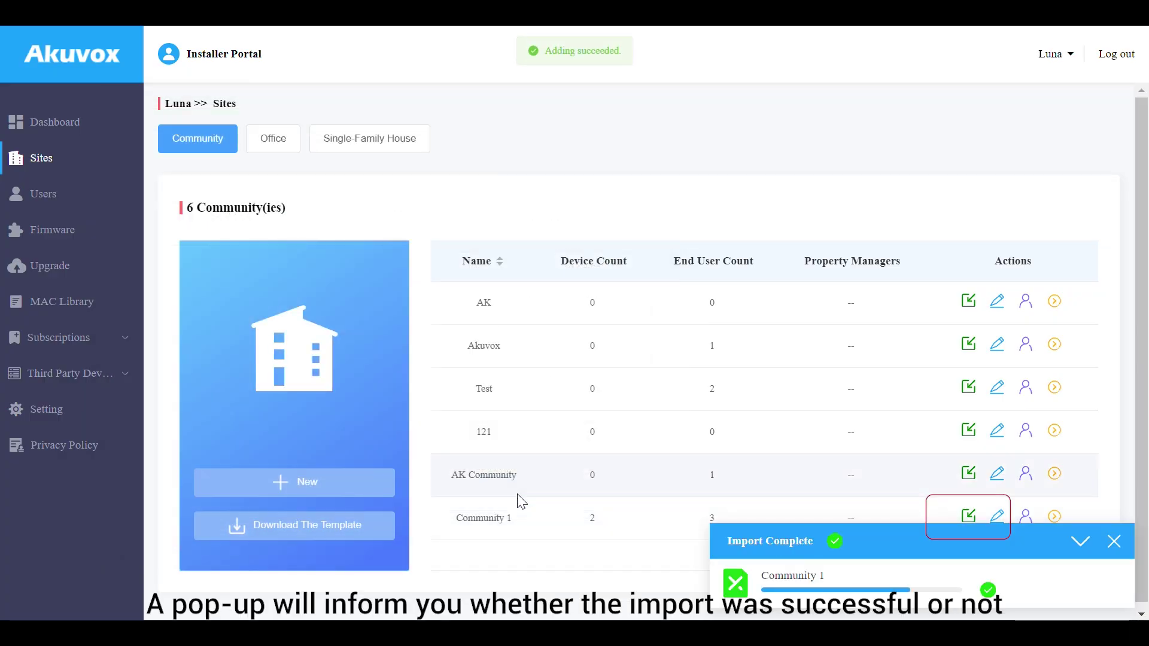
pyautogui.click(1077, 545)
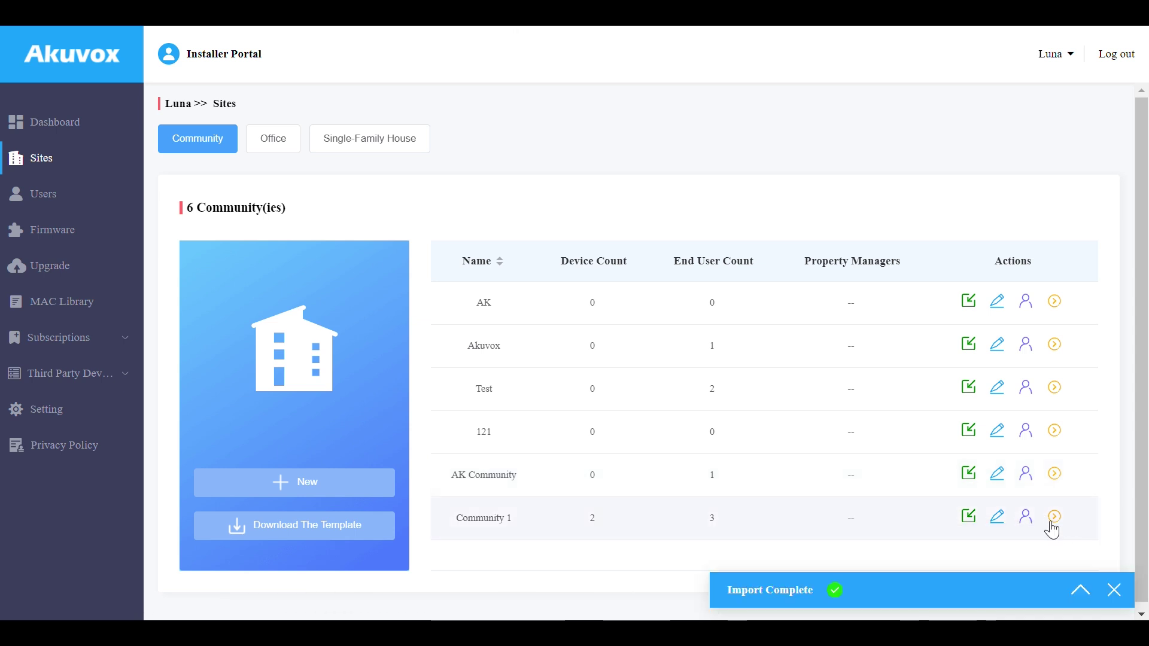
pyautogui.click(1053, 518)
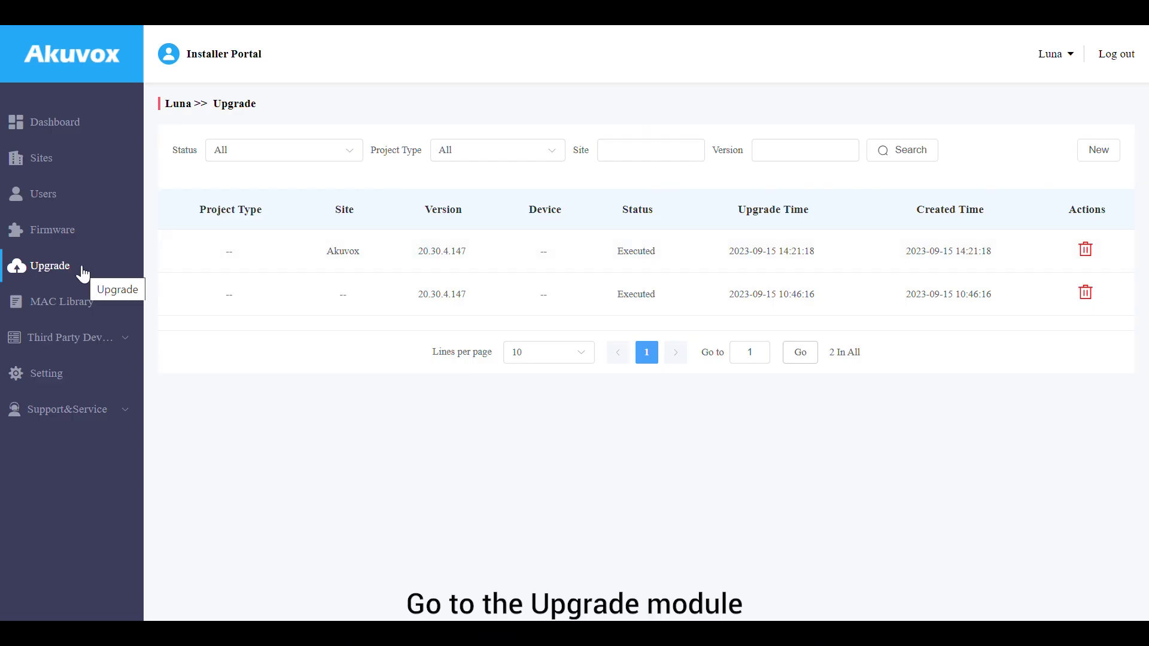
# Create a new upgrade task for site Akuvox with S567 firmware 567.30.12.509, targeting the Room device
pyautogui.click(1104, 150)
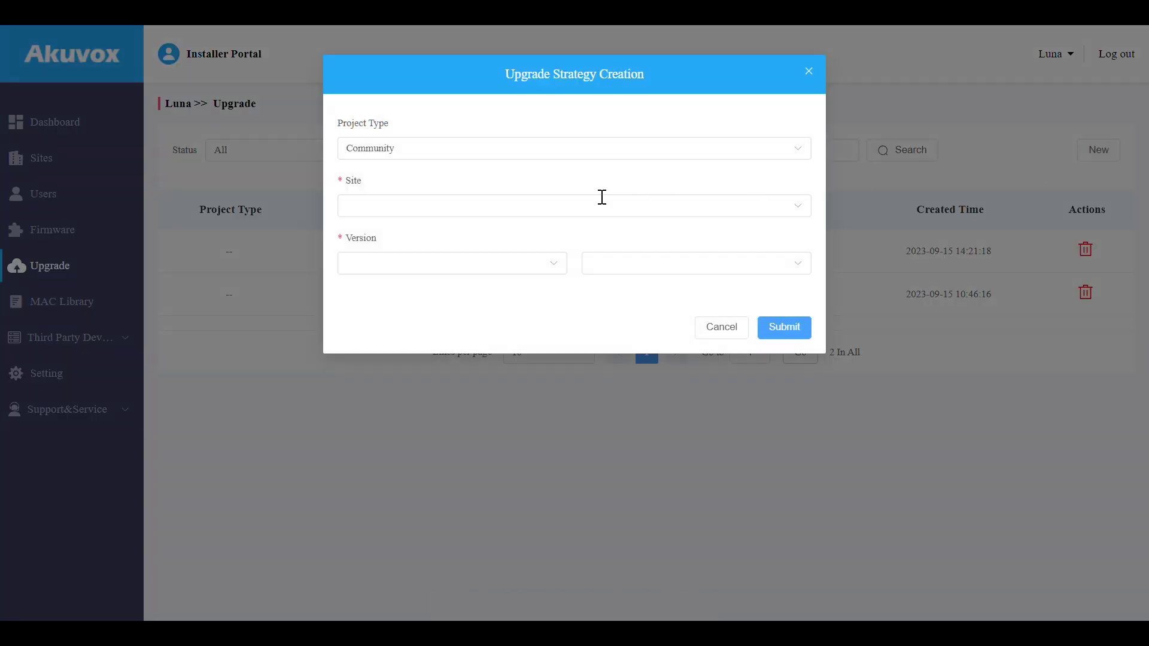
pyautogui.click(598, 205)
pyautogui.click(511, 269)
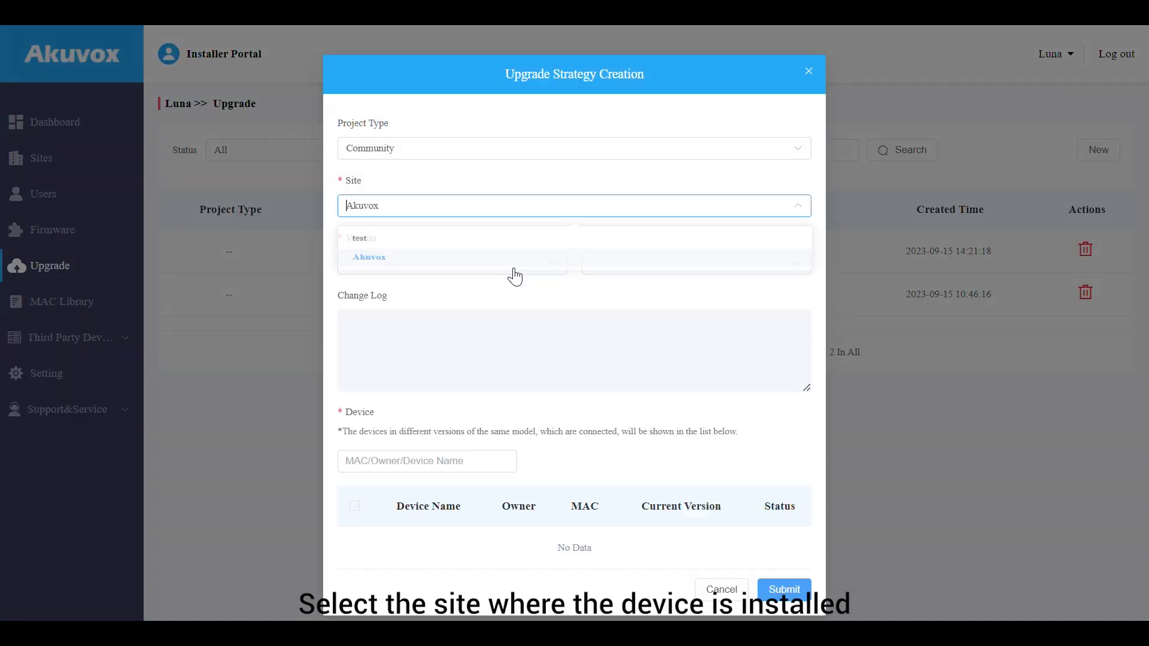
pyautogui.click(502, 266)
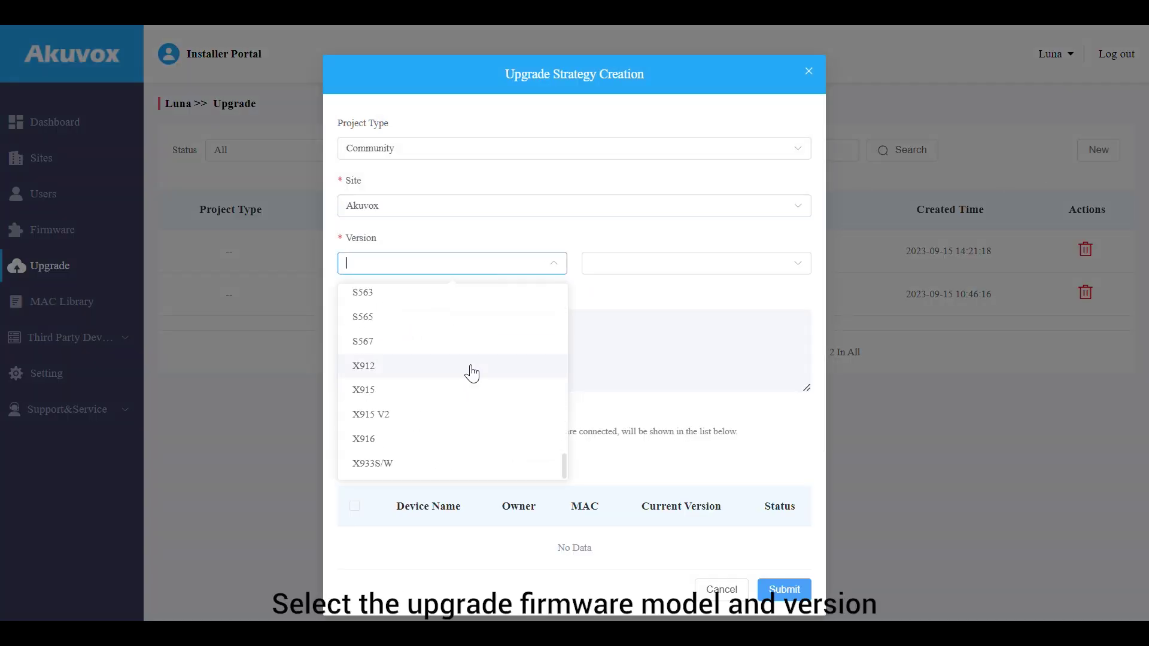
pyautogui.click(472, 341)
pyautogui.scroll(-3, 658, 410)
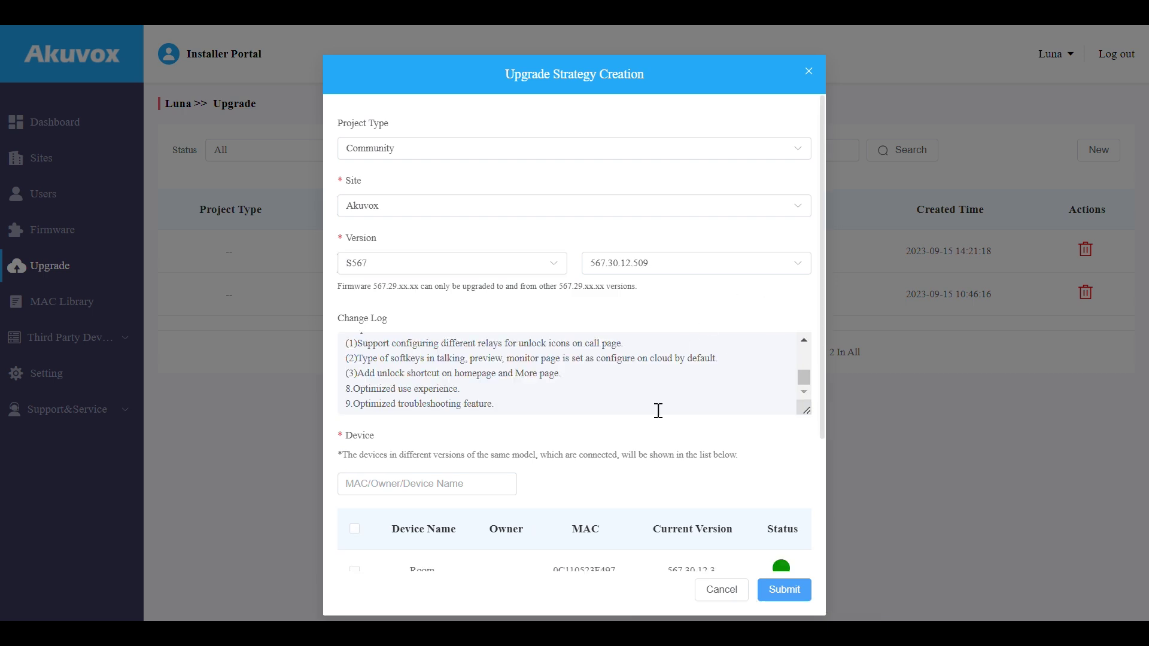
pyautogui.scroll(-3, 658, 410)
pyautogui.click(354, 393)
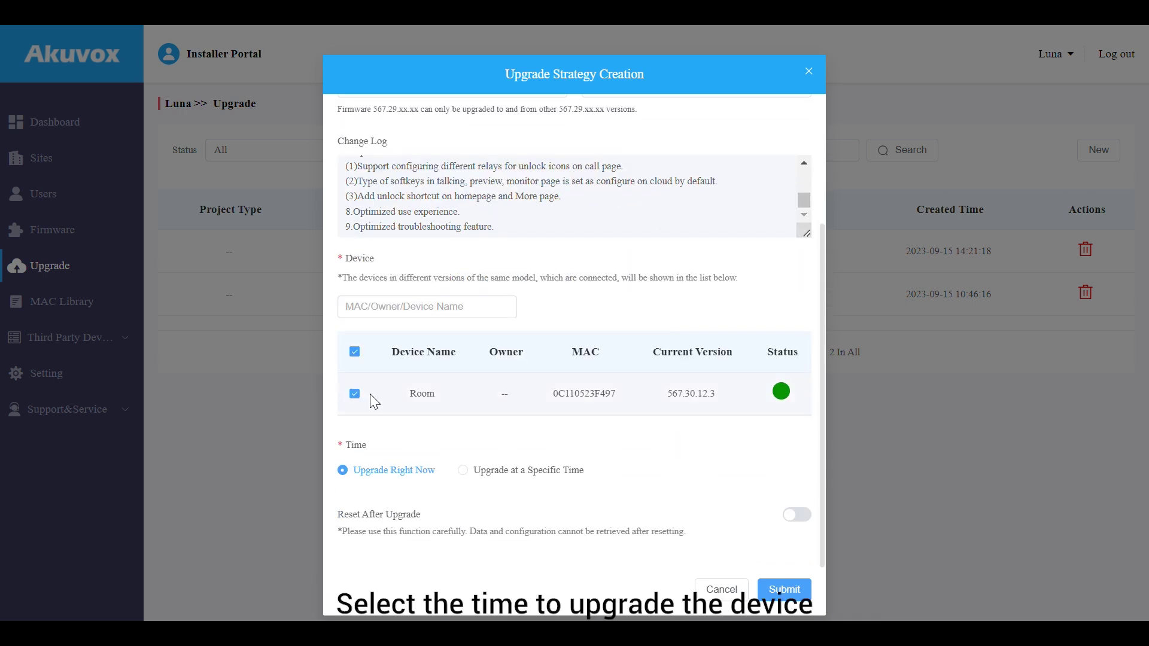
# Set the task to Upgrade Right Now, submit it and confirm the change-log notice
pyautogui.click(486, 473)
pyautogui.click(395, 473)
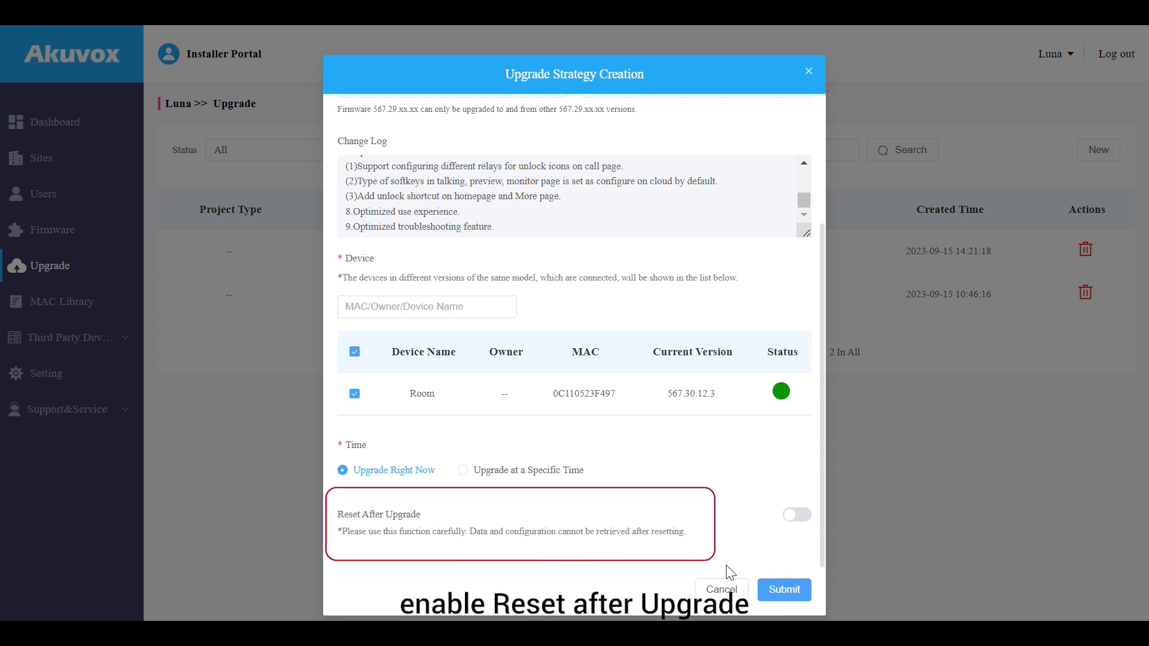
pyautogui.click(768, 594)
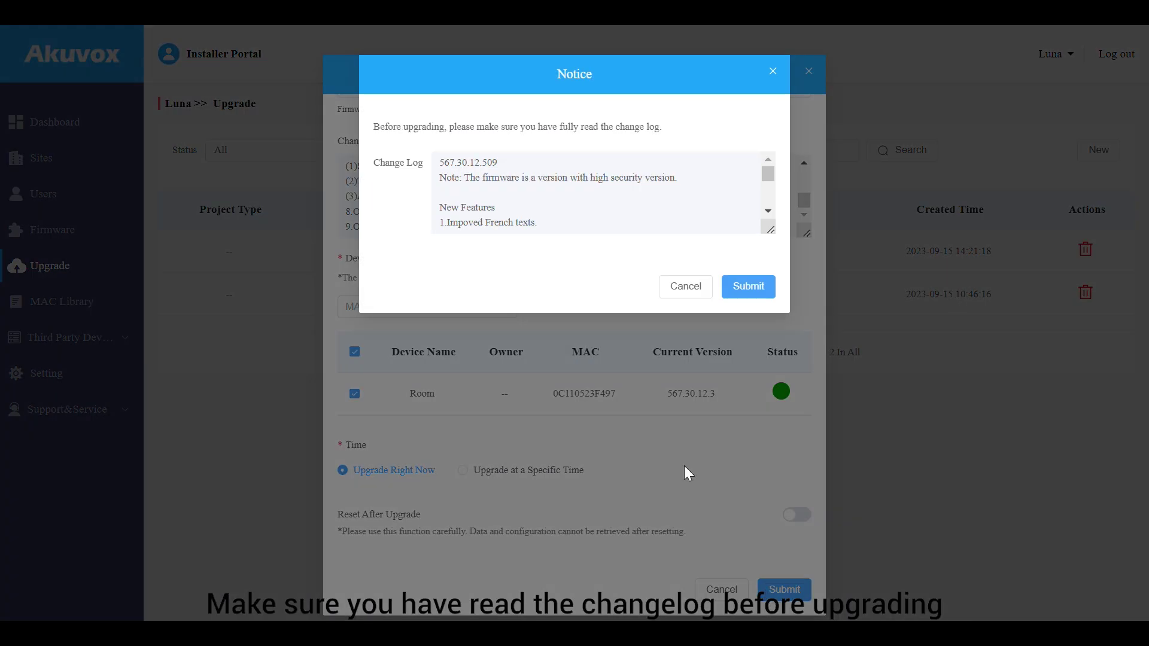
pyautogui.click(747, 286)
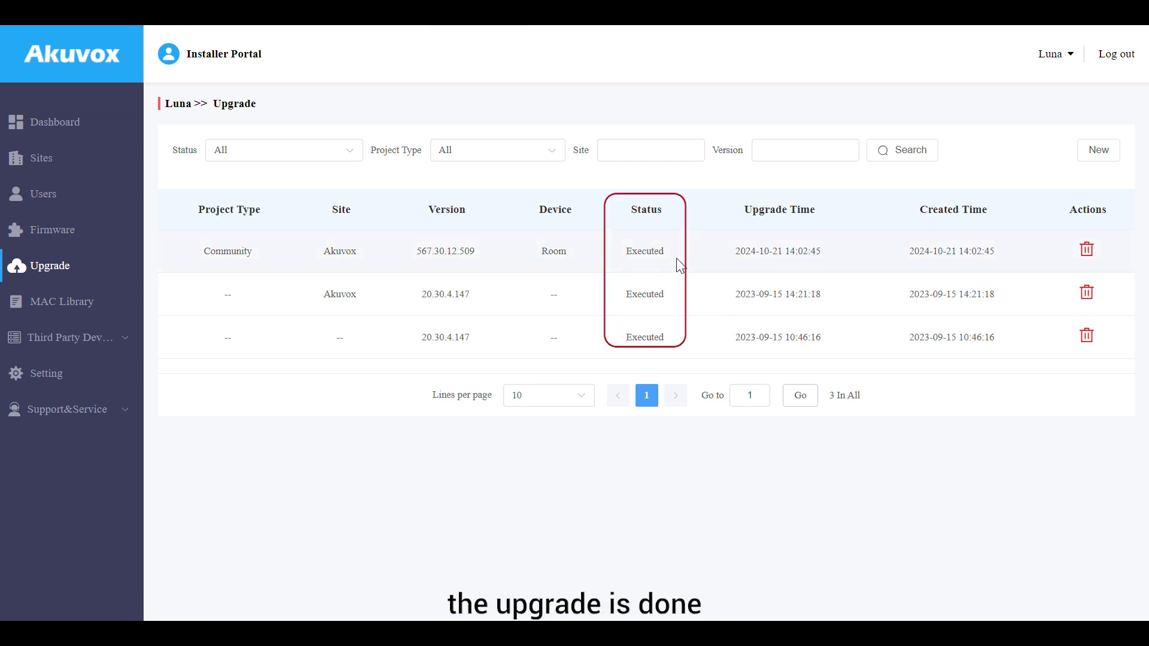
# Open the Akuvox site's Building A and list its intercom devices
pyautogui.click(90, 165)
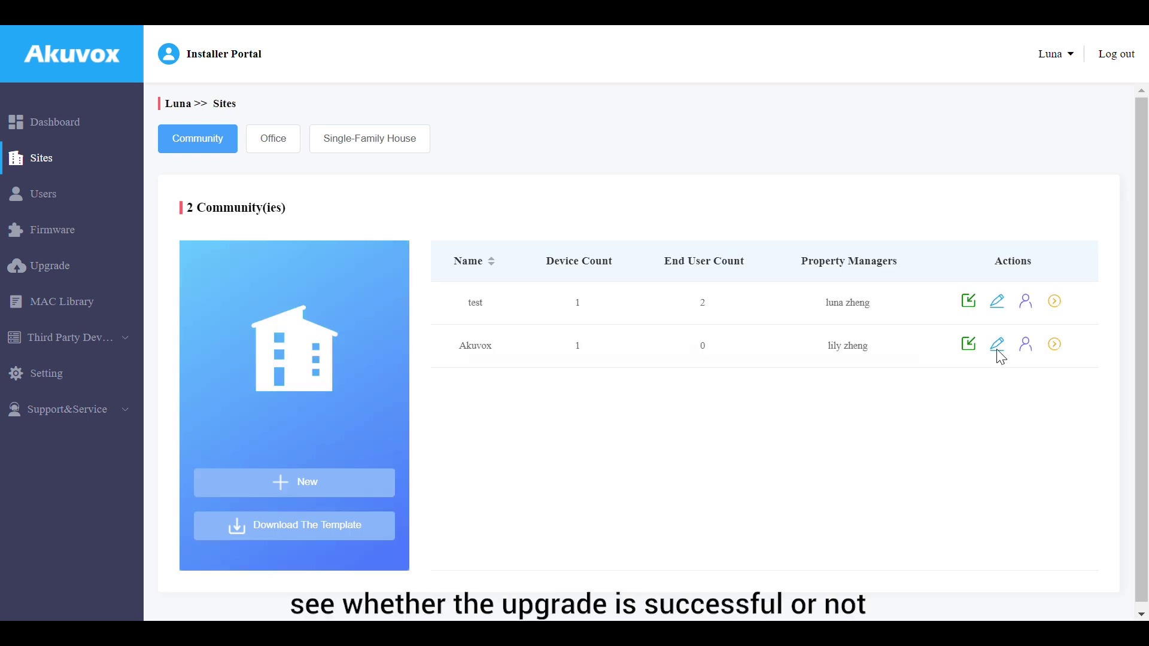
pyautogui.click(1055, 346)
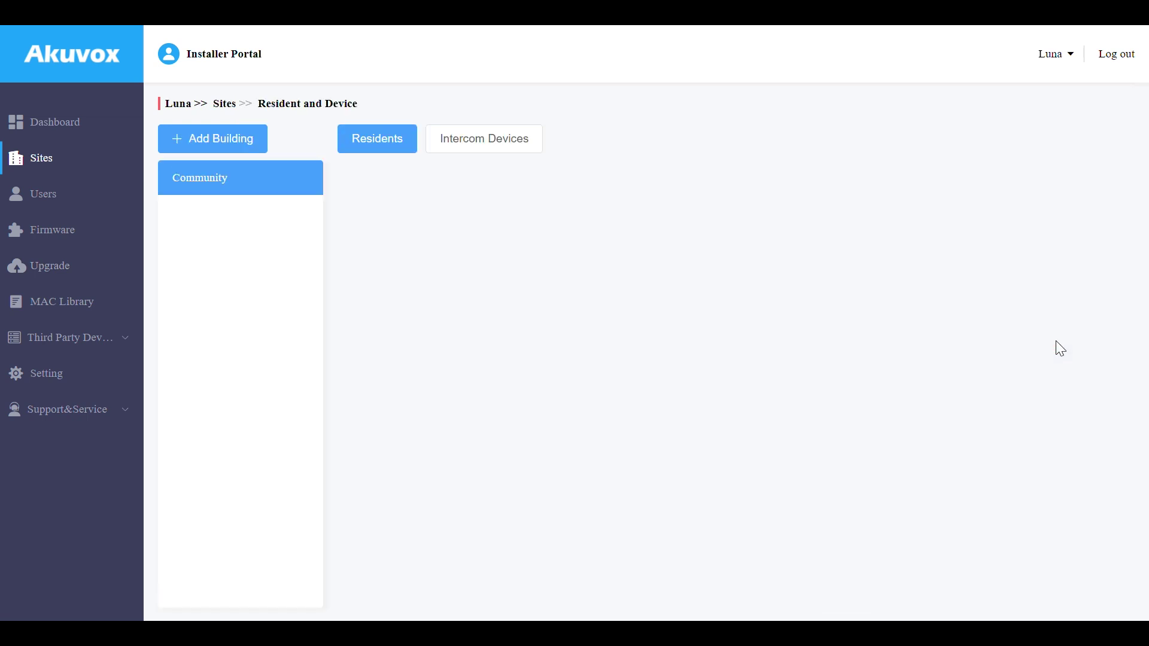
pyautogui.click(281, 296)
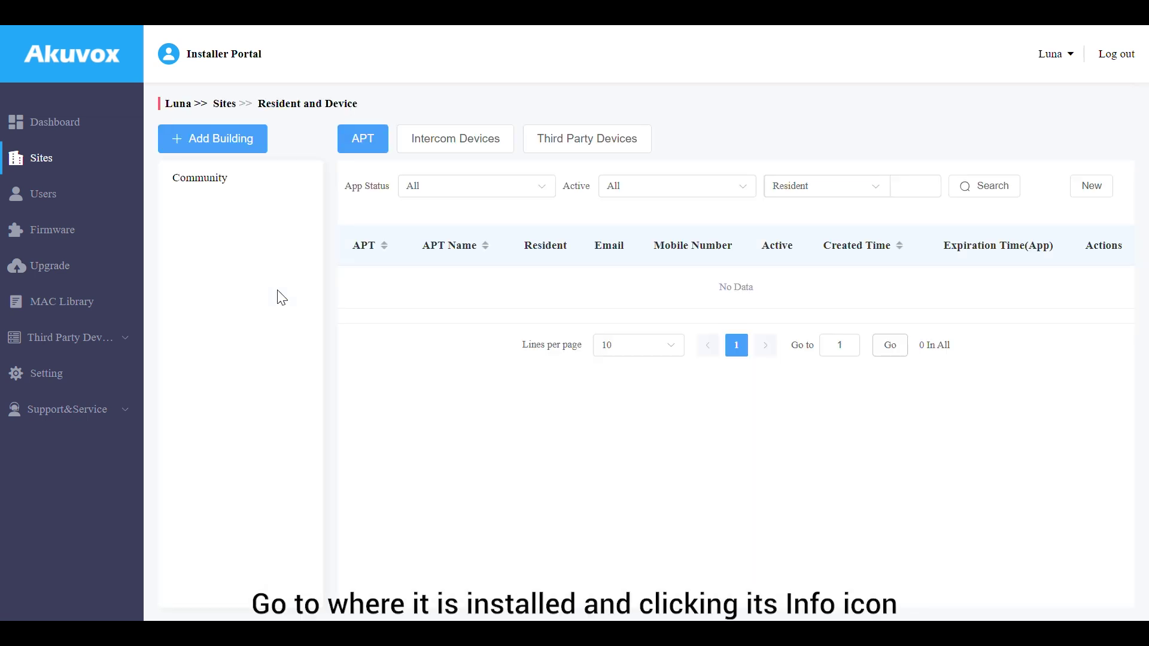
pyautogui.click(455, 143)
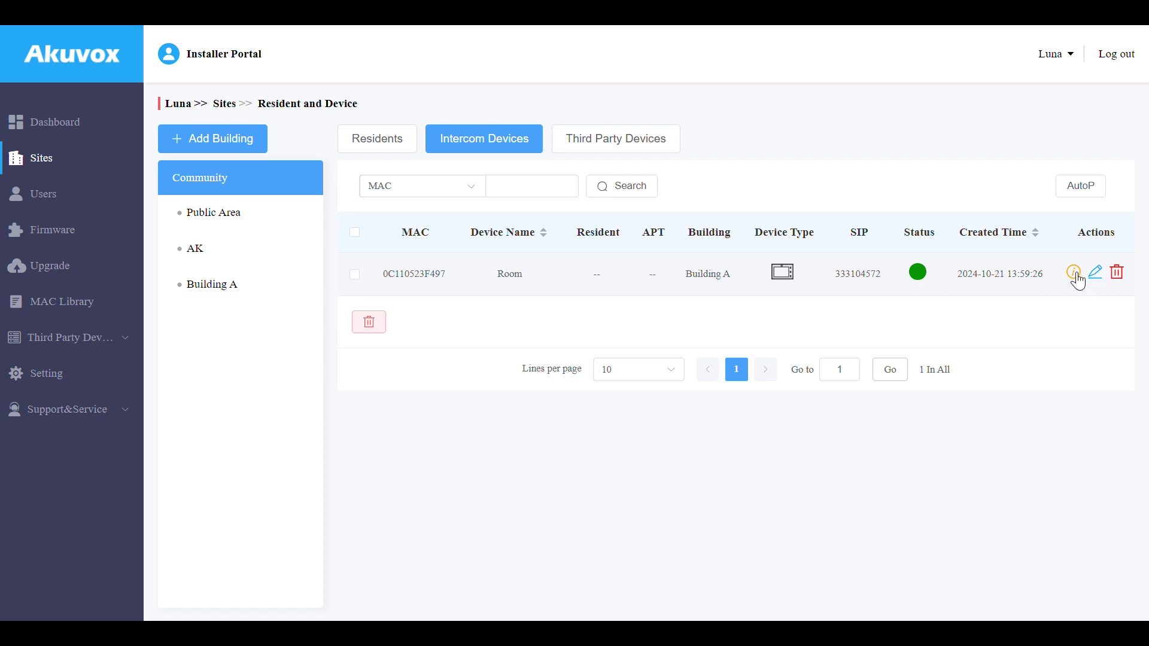
# Open the Room device's info and check its firmware version, 567.30.12.509
pyautogui.click(1076, 274)
pyautogui.scroll(-2, 419, 419)
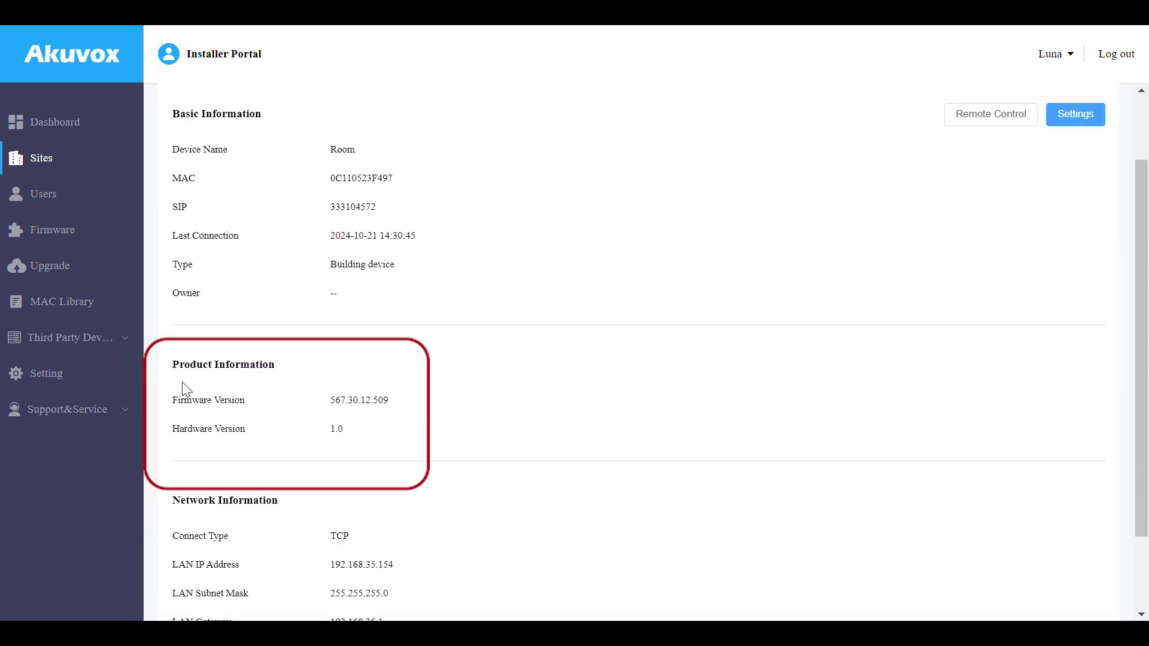
pyautogui.moveTo(330, 398); pyautogui.dragTo(423, 404)
pyautogui.click(426, 409)
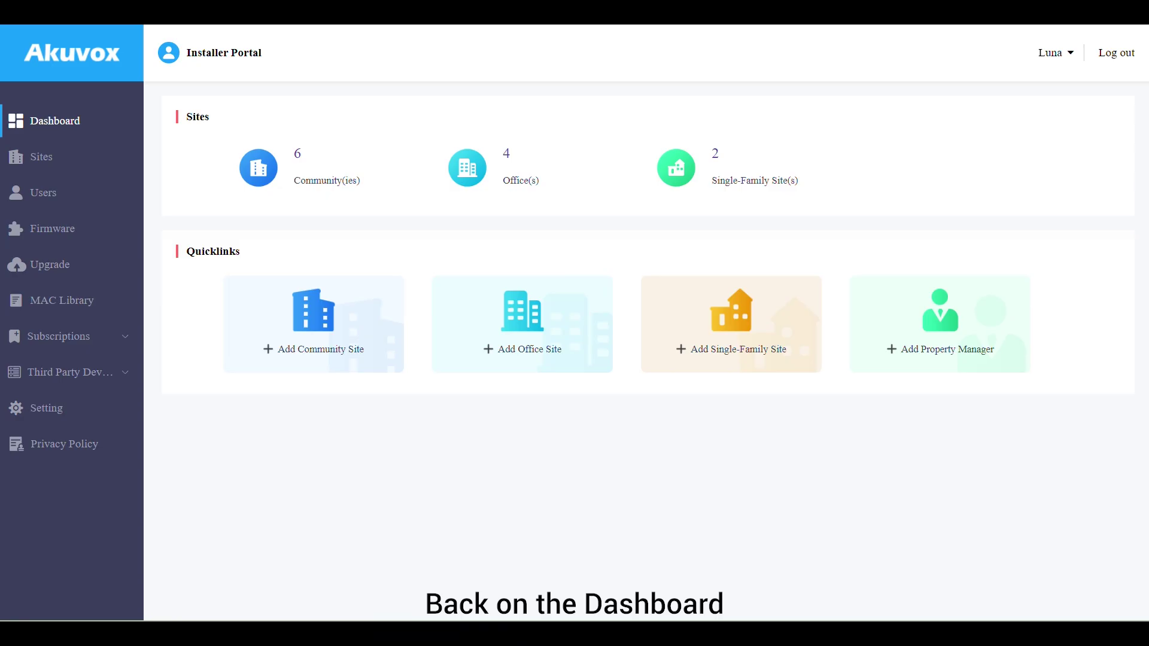
# Add a property manager with first name 'property', last name 'manager1' and an e-mail address
pyautogui.click(915, 300)
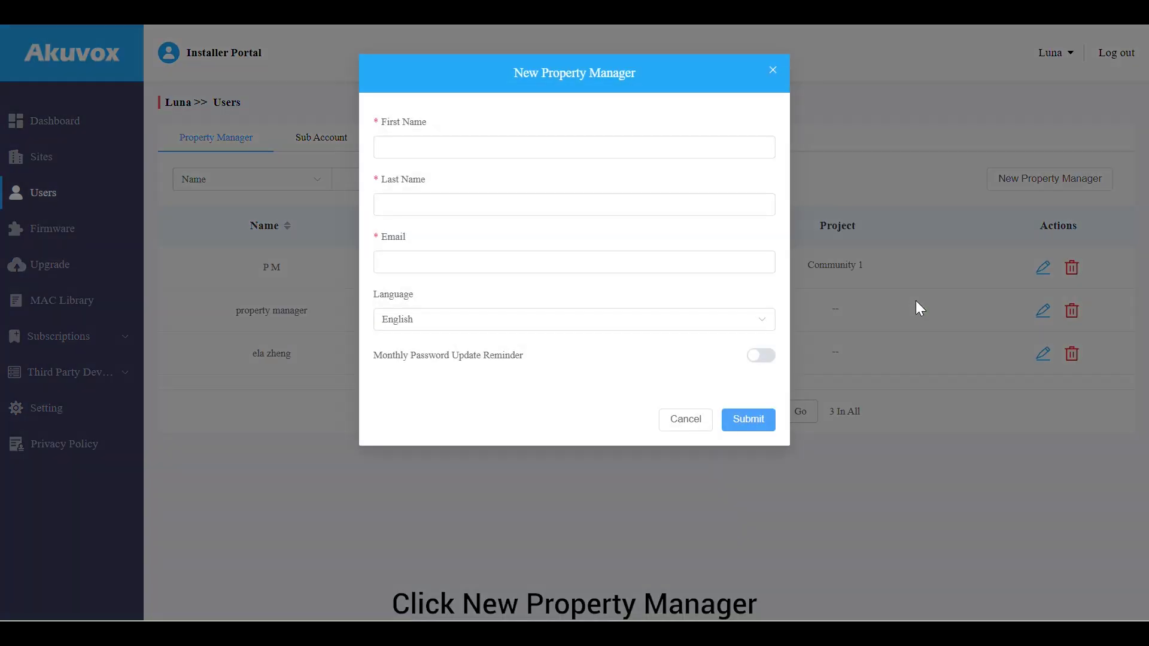
pyautogui.click(572, 139)
pyautogui.write('proper')
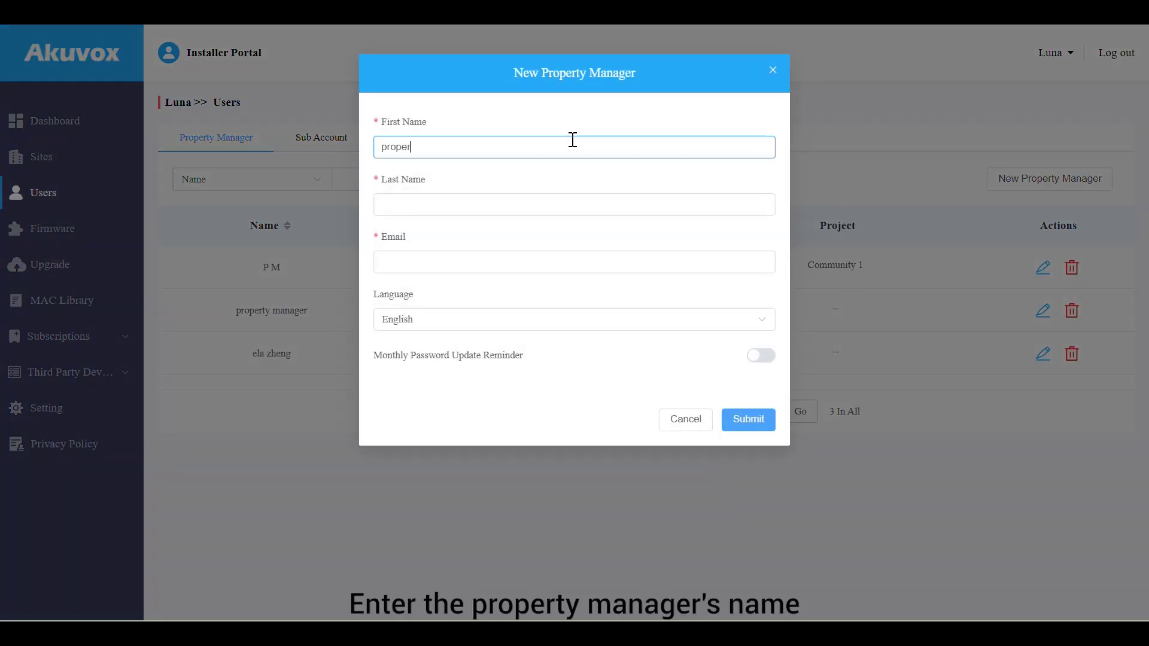
pyautogui.write('ty')
pyautogui.click(559, 202)
pyautogui.write('manager1')
pyautogui.click(526, 258)
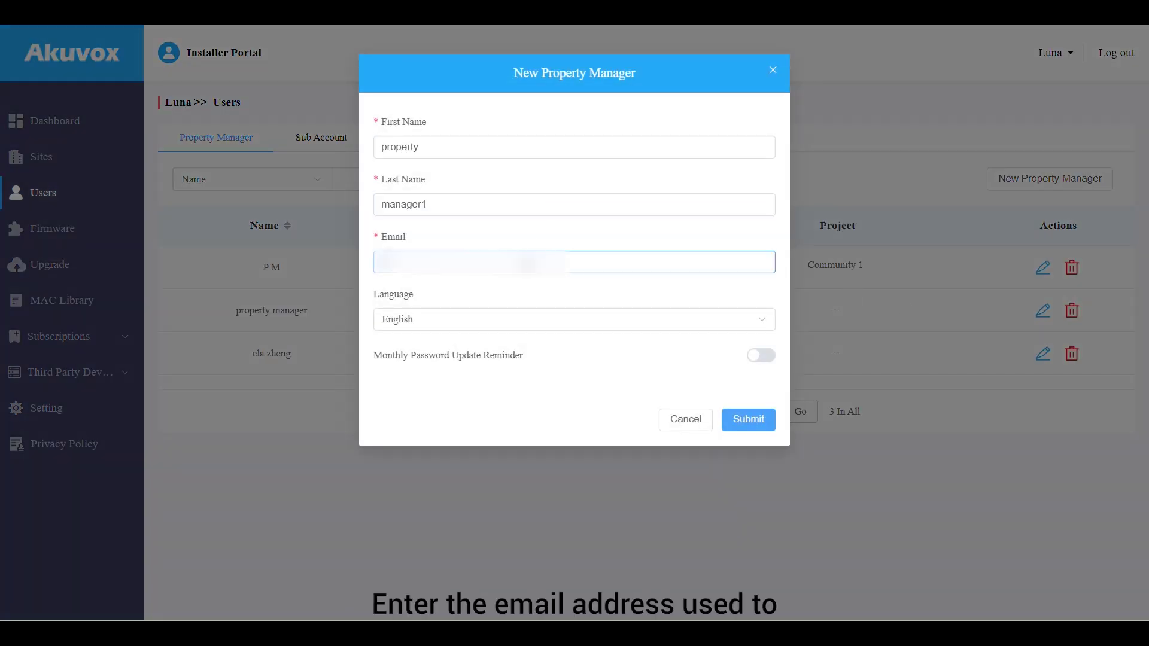
pyautogui.write('property')
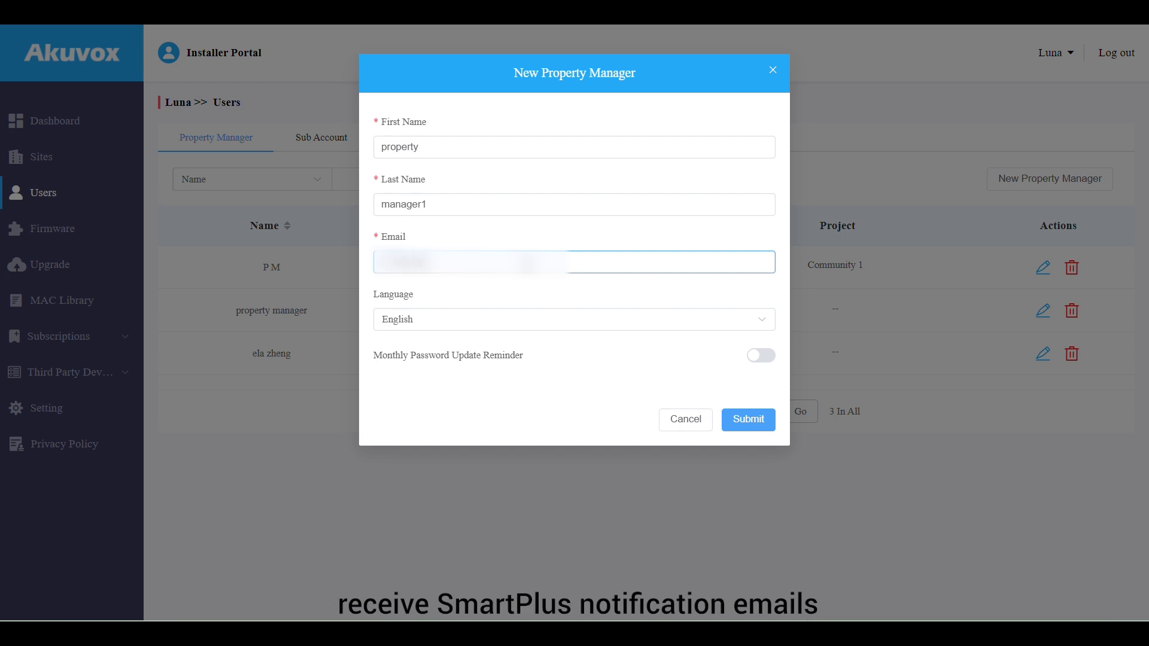
pyautogui.click(525, 301)
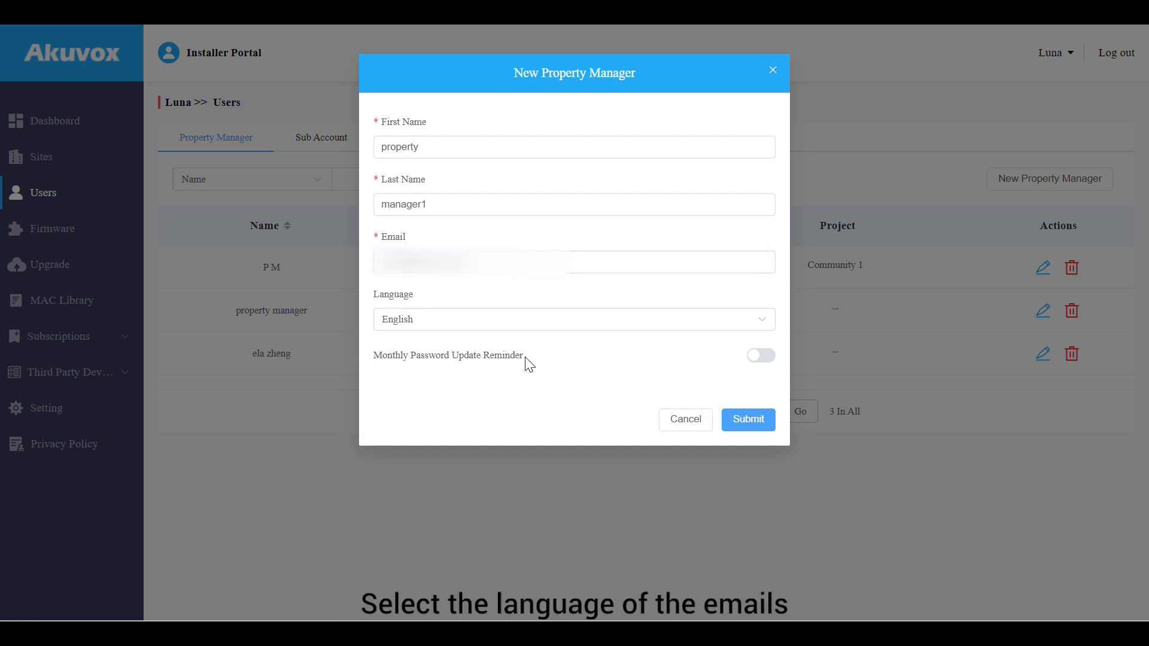
pyautogui.click(743, 418)
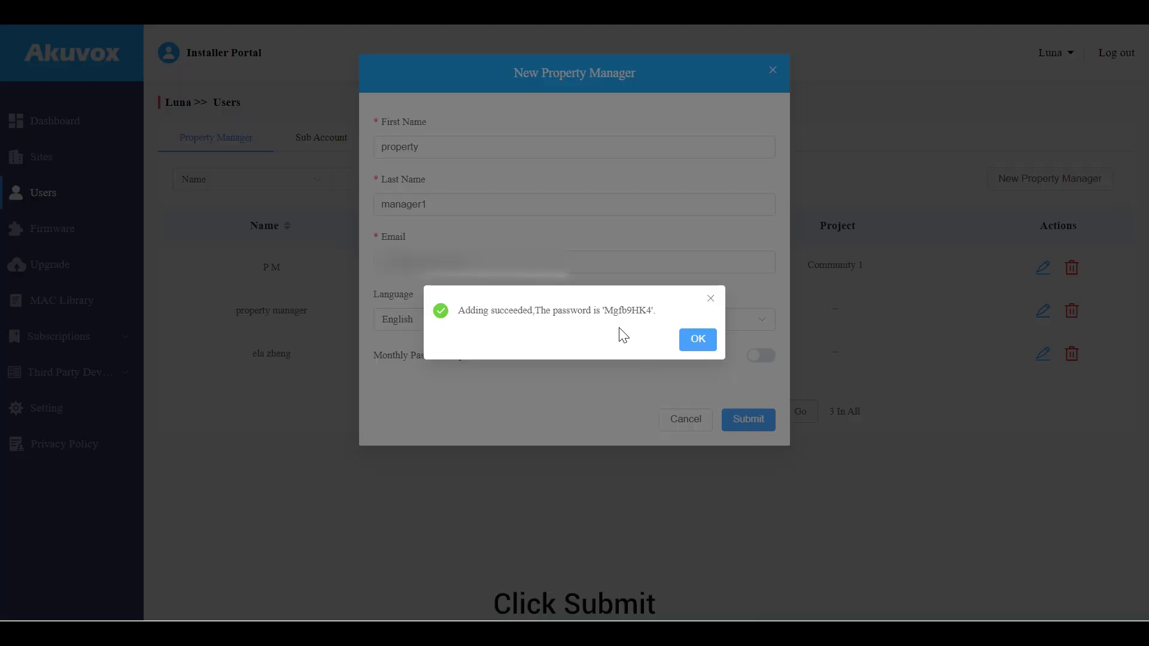
# Copy the generated login password, close the success message and return to the community sites list
pyautogui.moveTo(604, 310); pyautogui.dragTo(651, 310)
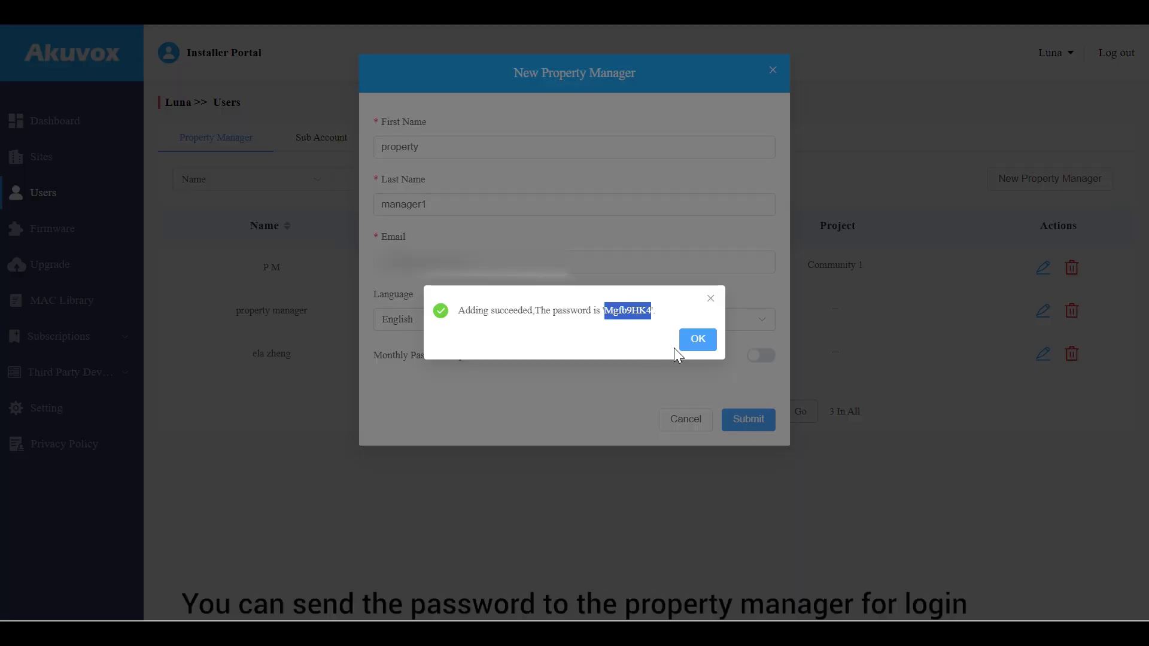
pyautogui.click(700, 337)
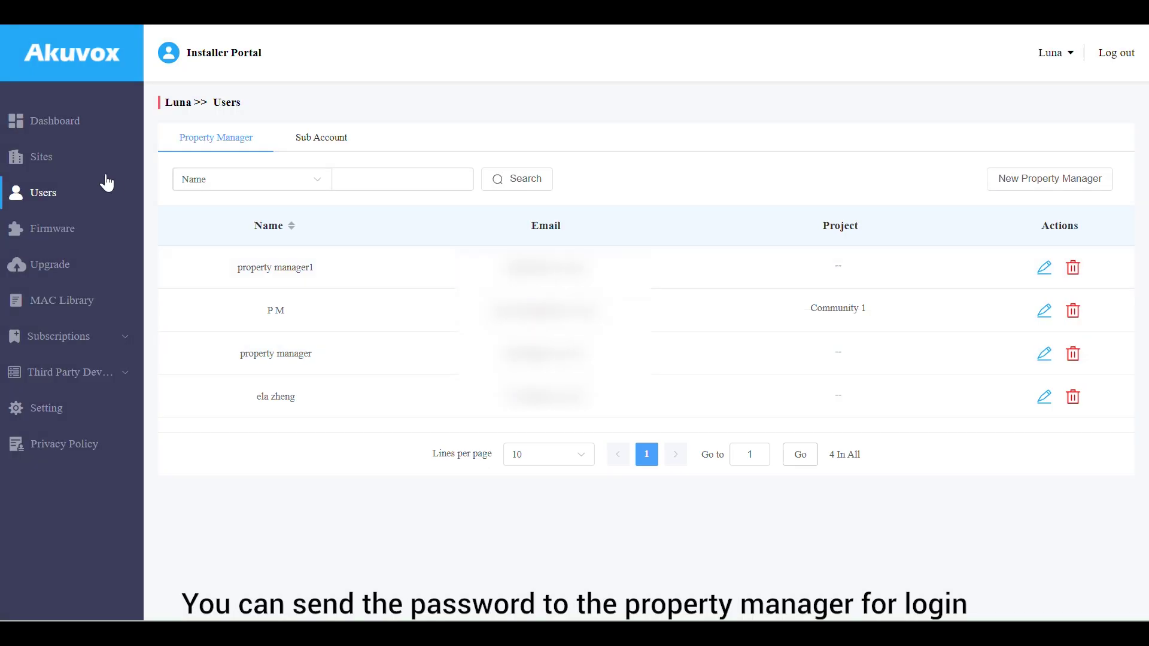
pyautogui.click(90, 163)
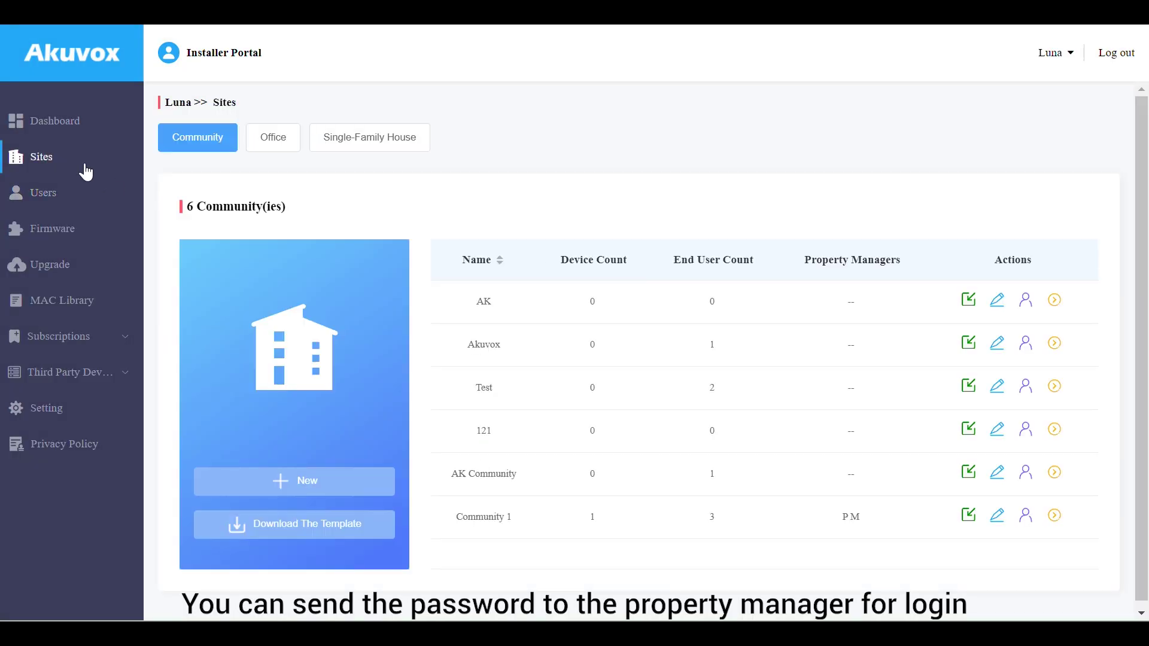
# Move property manager1 into AK Community's selected property managers, save, and switch their App toggle on
pyautogui.click(1025, 475)
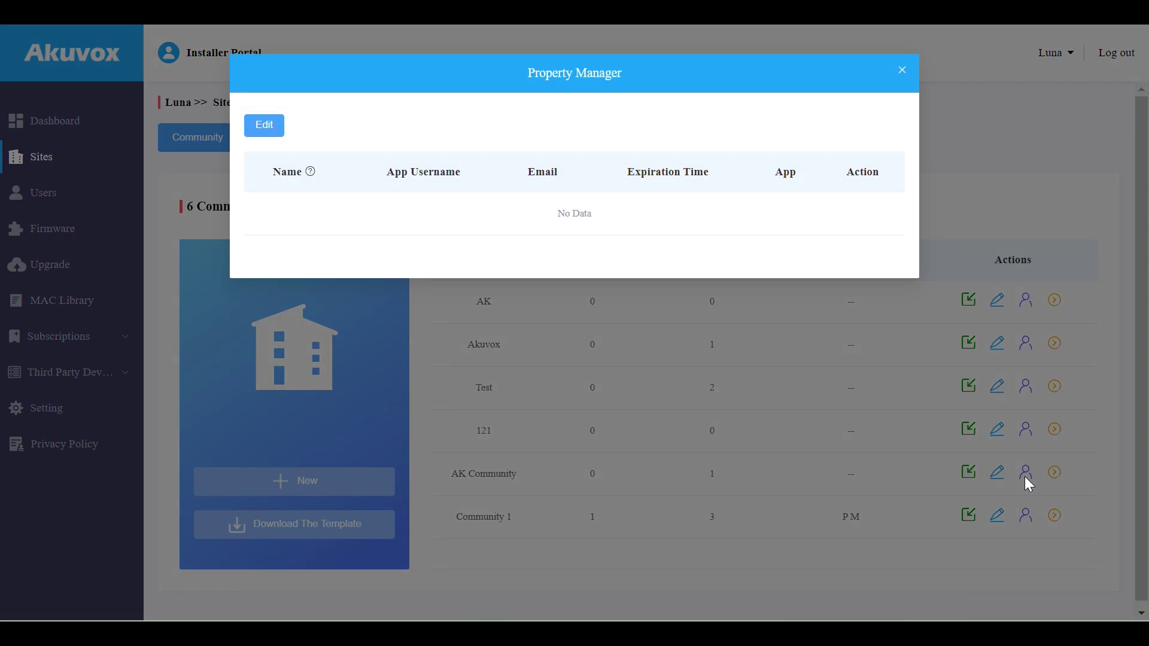
pyautogui.click(265, 126)
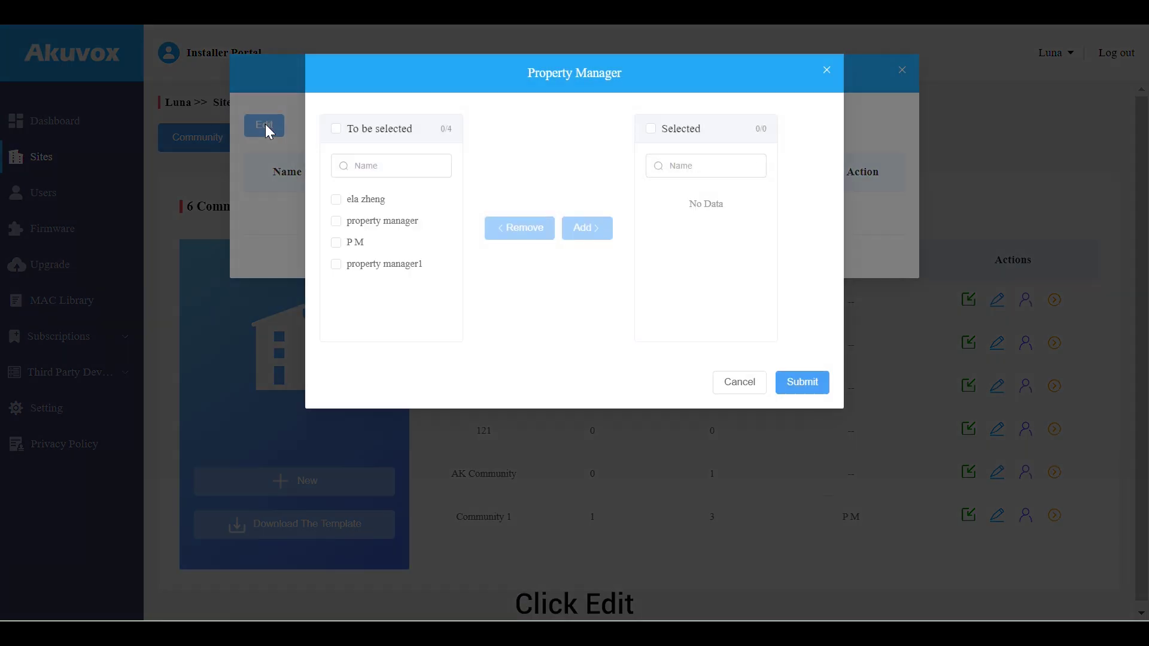
pyautogui.click(347, 266)
pyautogui.click(588, 228)
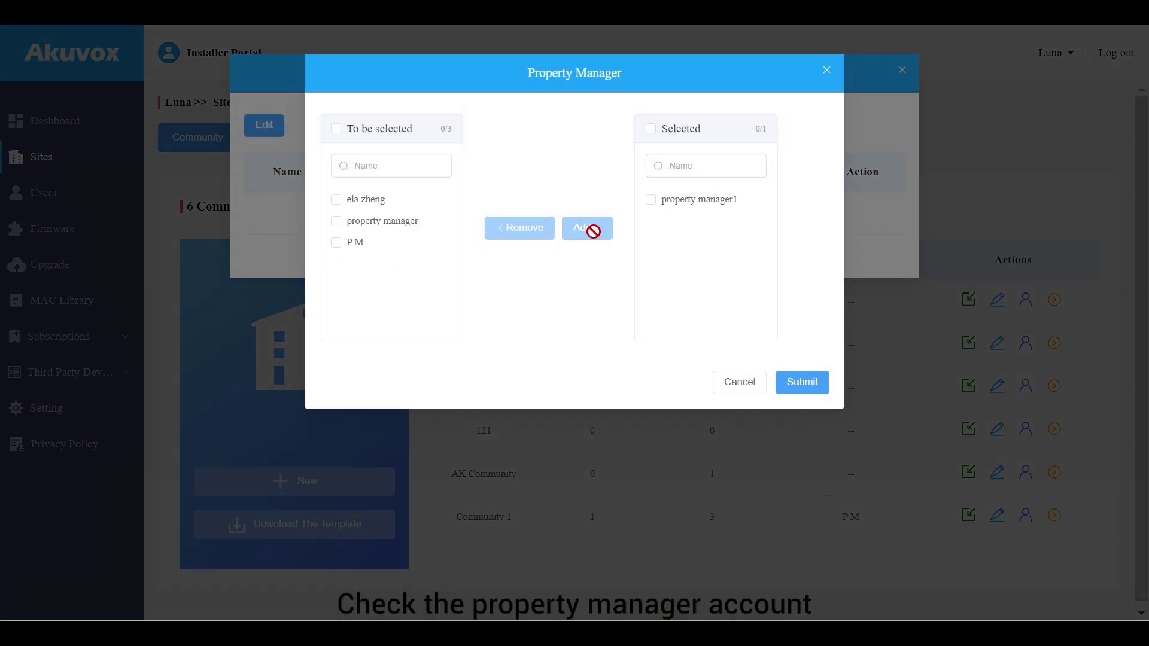
pyautogui.click(651, 200)
pyautogui.click(801, 385)
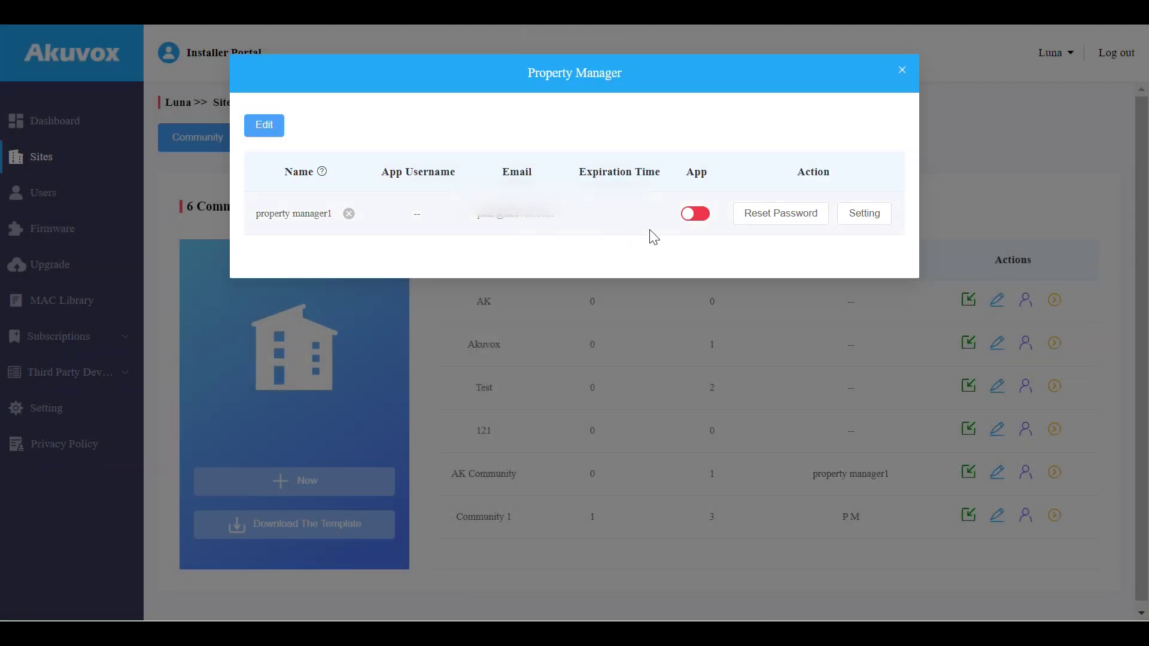
pyautogui.click(695, 215)
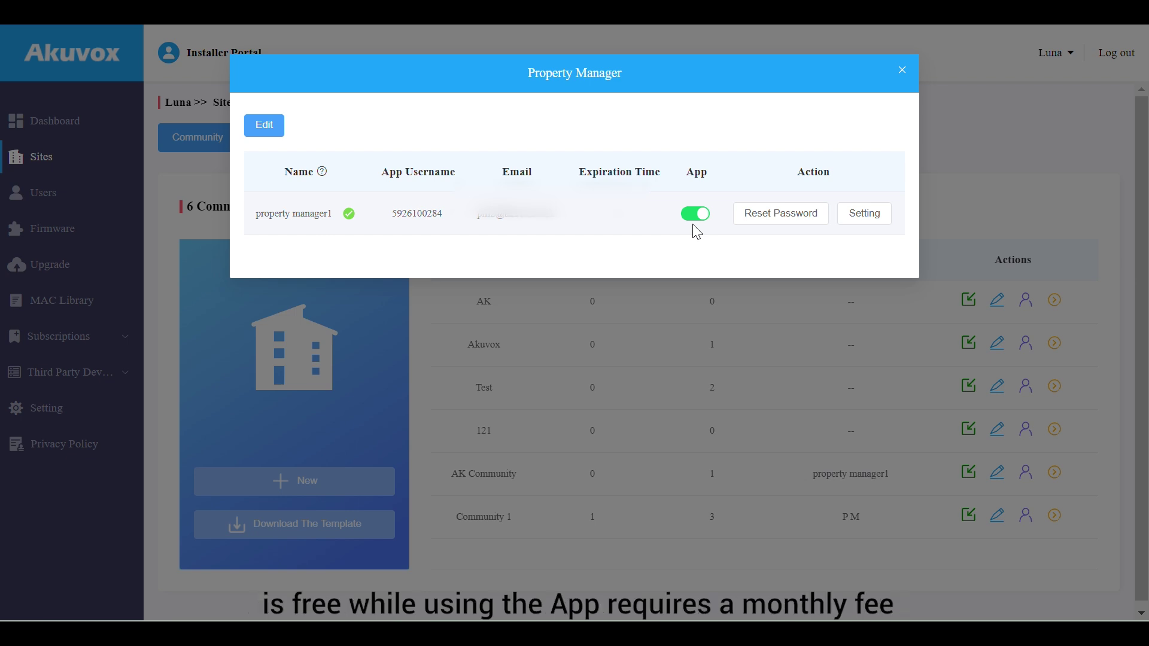
pyautogui.click(863, 222)
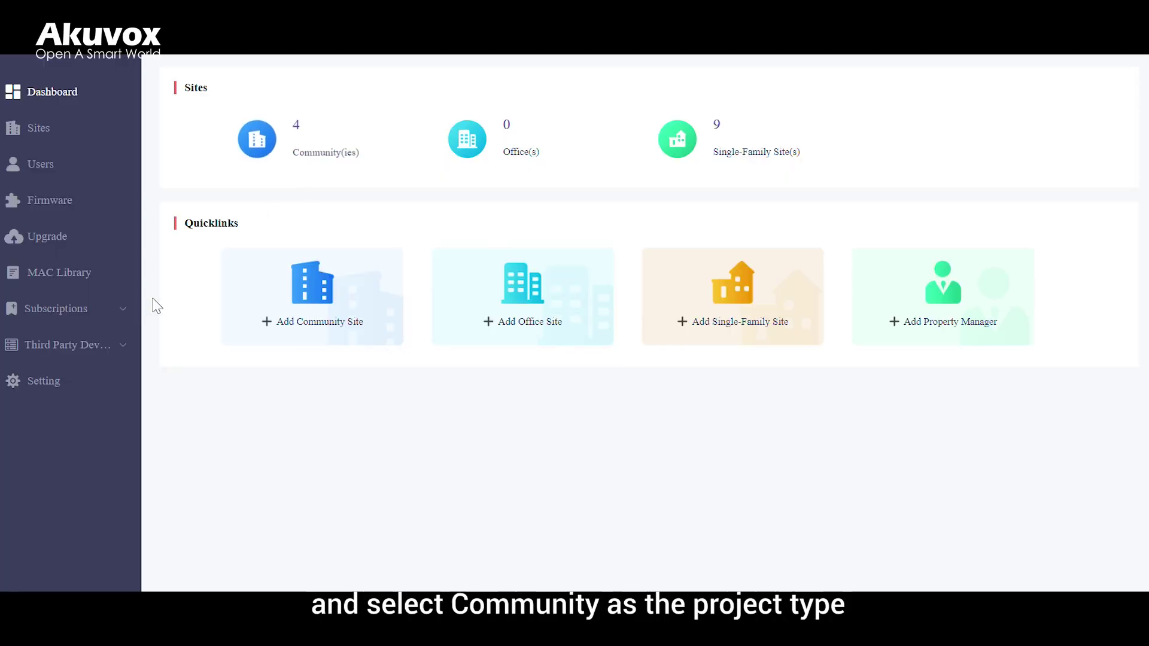
# Start a new Community subscription purchase and choose Activate
pyautogui.click(90, 311)
pyautogui.click(95, 347)
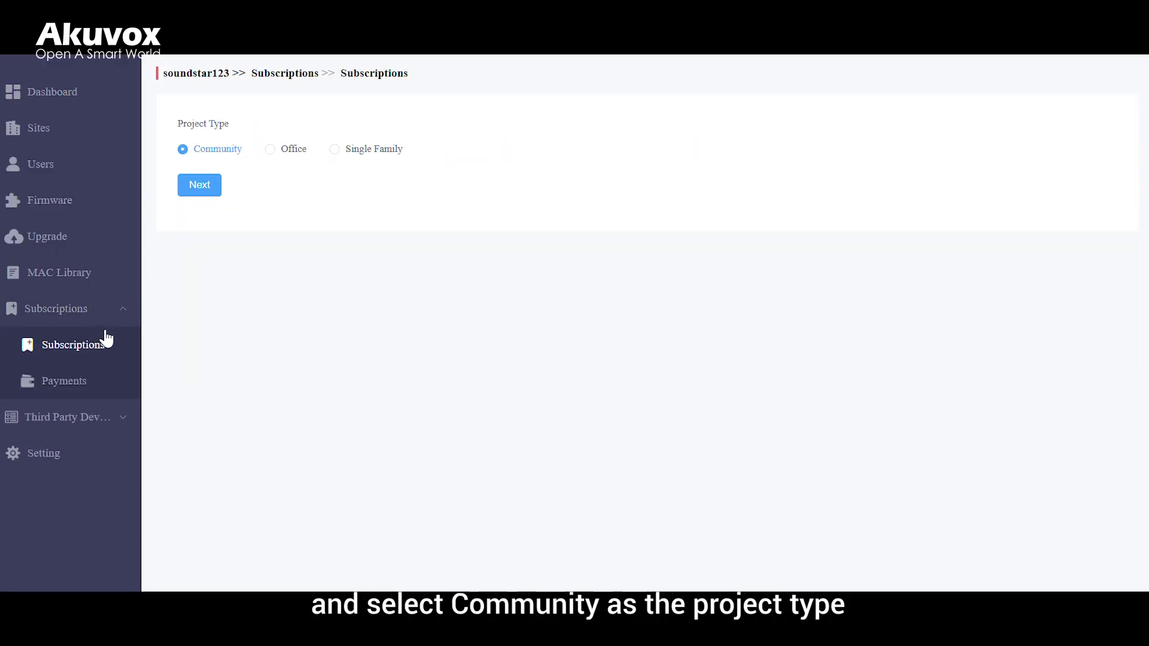
pyautogui.click(207, 188)
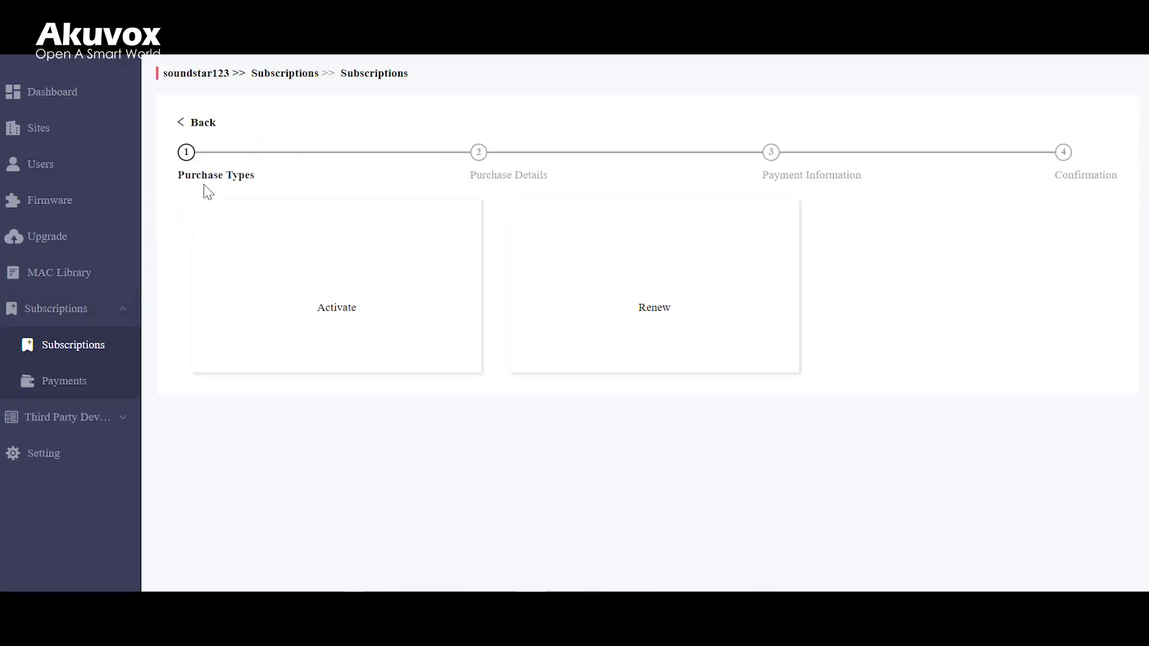
pyautogui.click(277, 257)
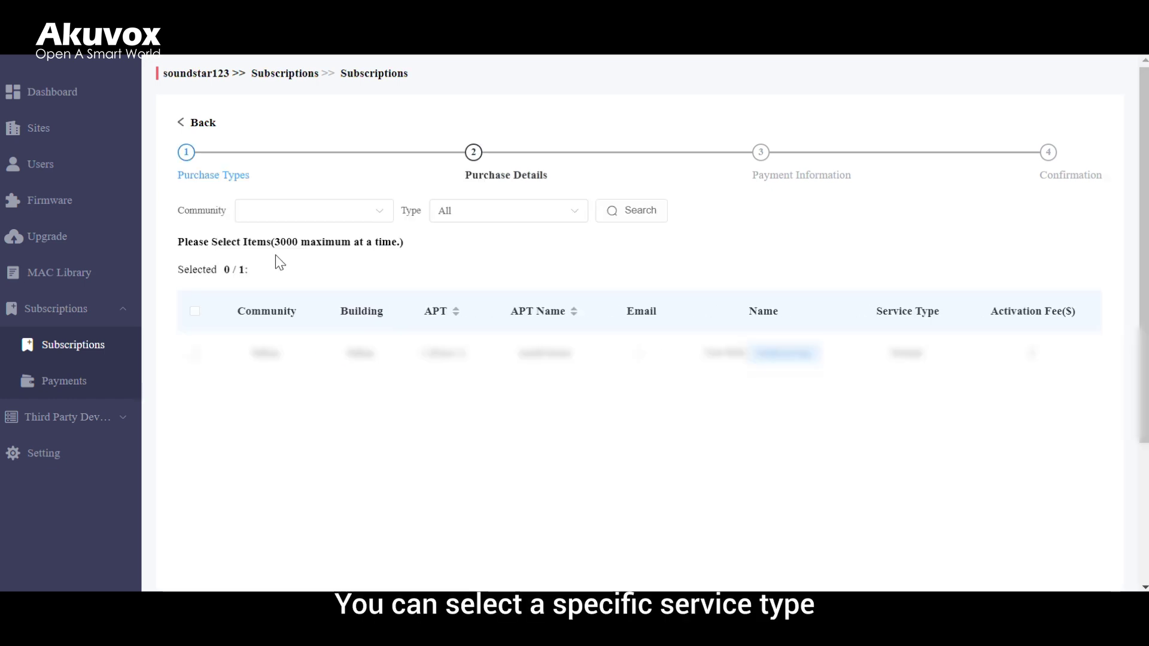
# Select one item with service type All, go to Payment Information and agree to the Terms and Conditions
pyautogui.click(520, 216)
pyautogui.click(519, 217)
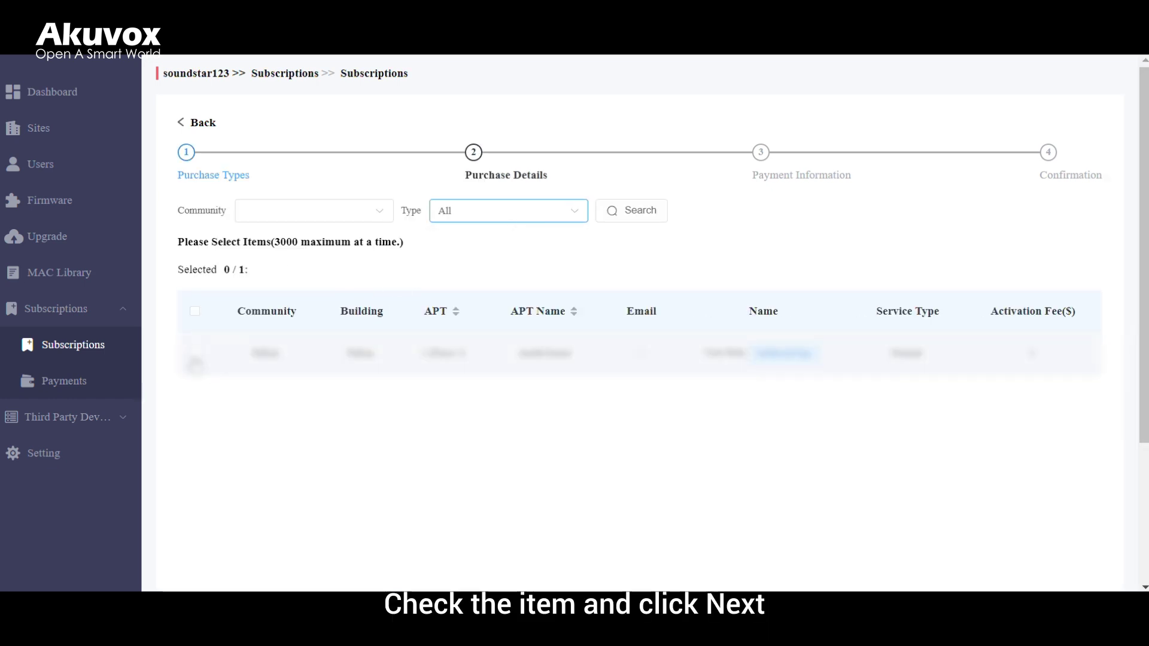
pyautogui.click(195, 353)
pyautogui.scroll(-3, 263, 383)
pyautogui.click(197, 547)
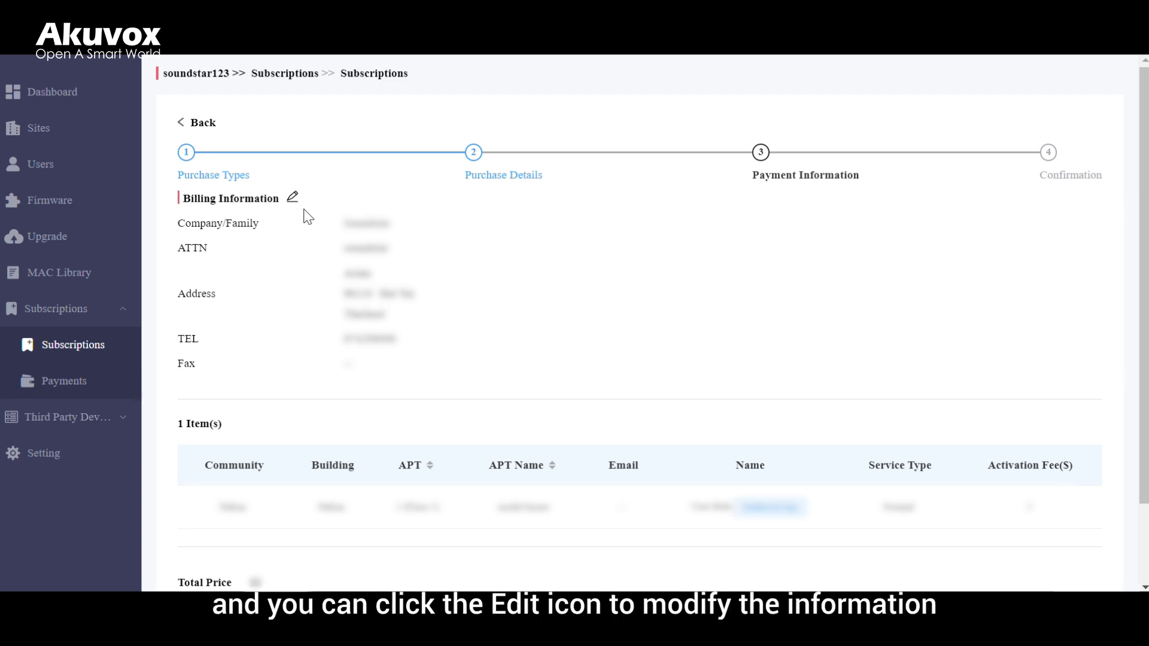
pyautogui.scroll(-2, 332, 269)
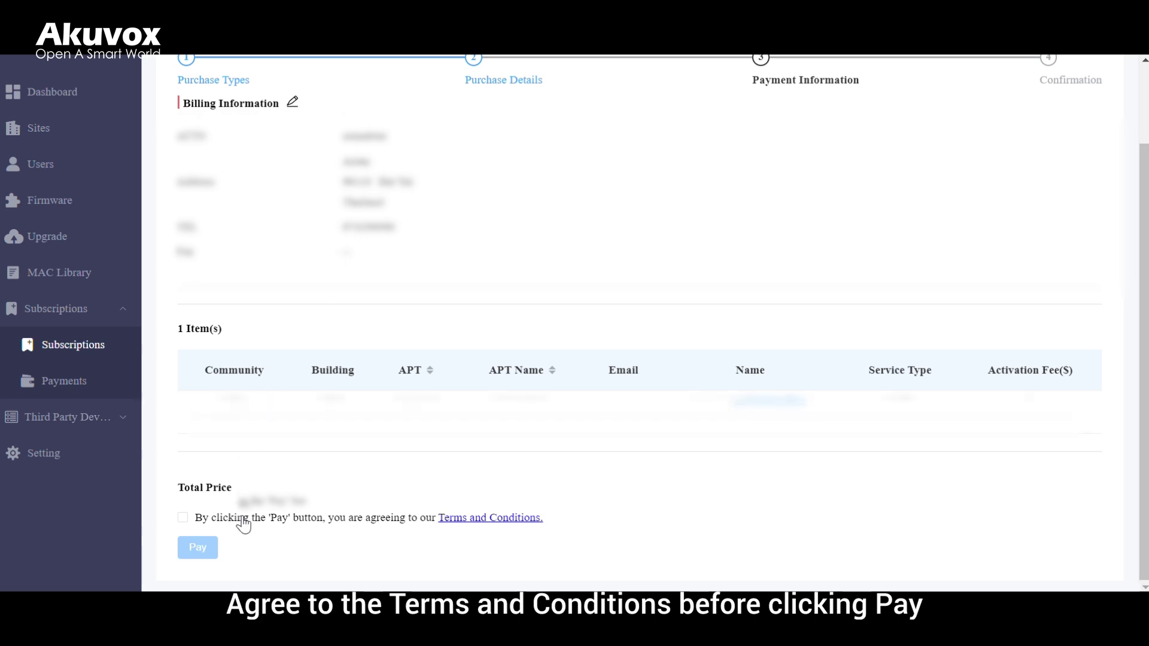
pyautogui.click(212, 525)
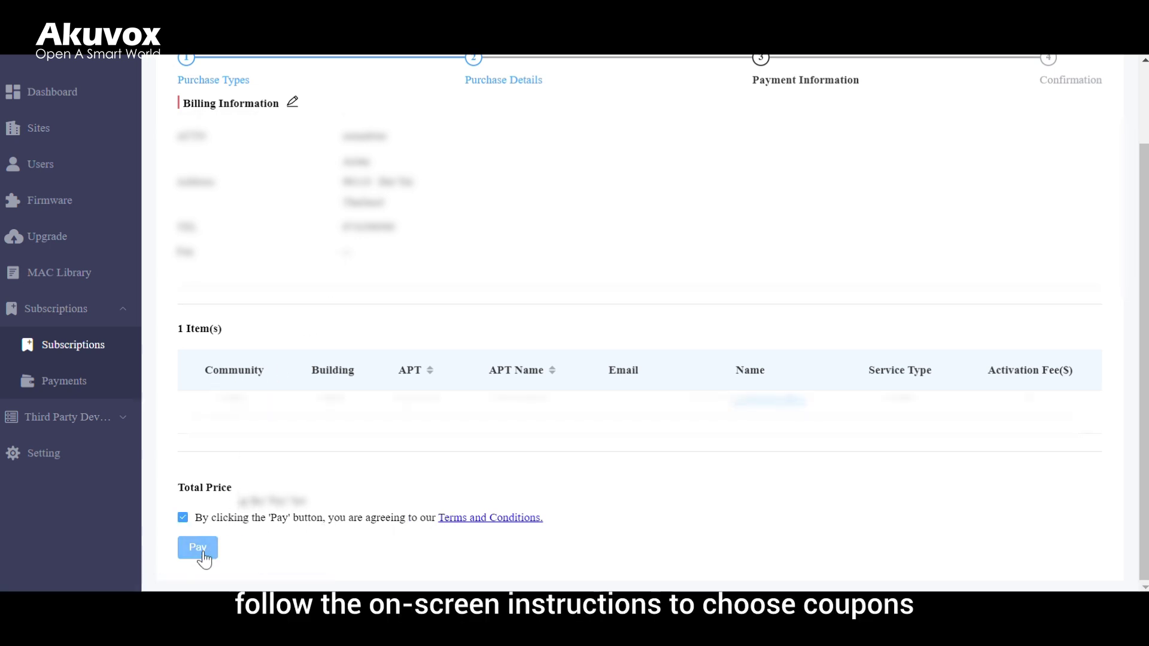